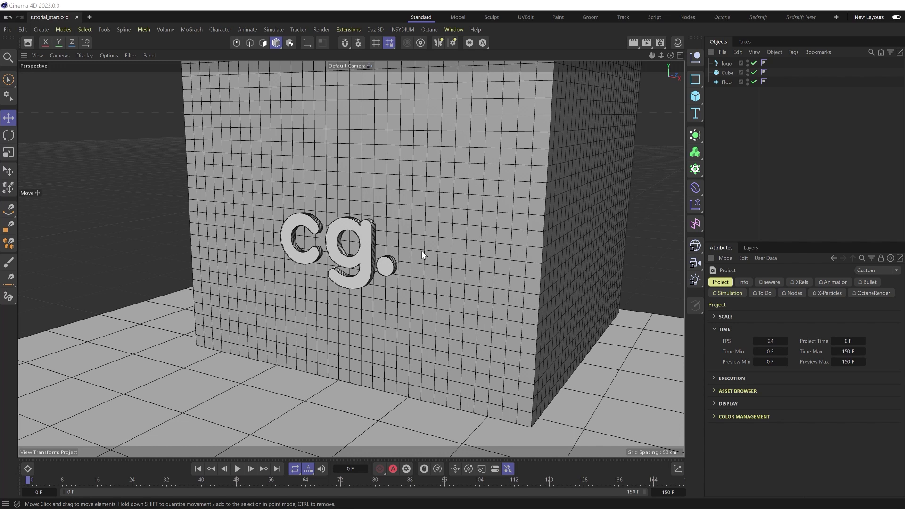
- Select the cg. logo text object to show its Text properties
{"action": "left_click", "coordinate": [725, 64]}
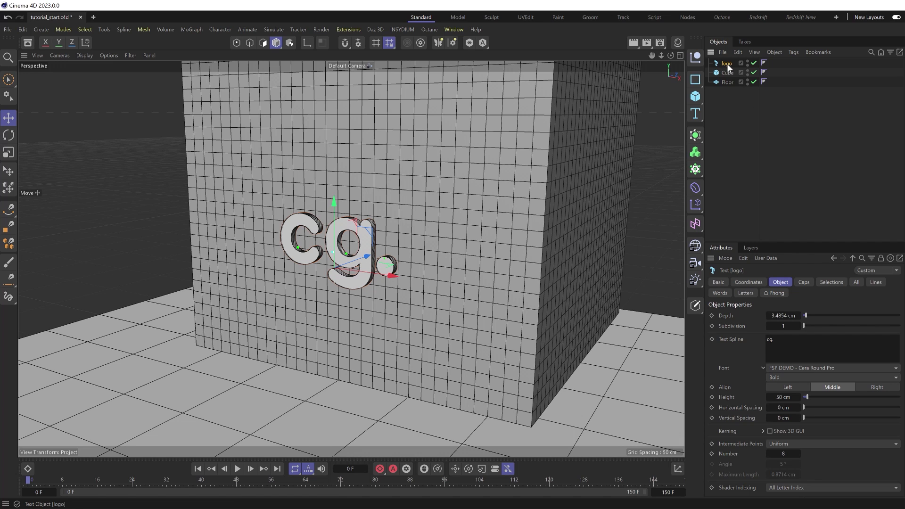
- Add a Cloth tag to the logo through the command search
{"action": "key", "text": "shift+c"}
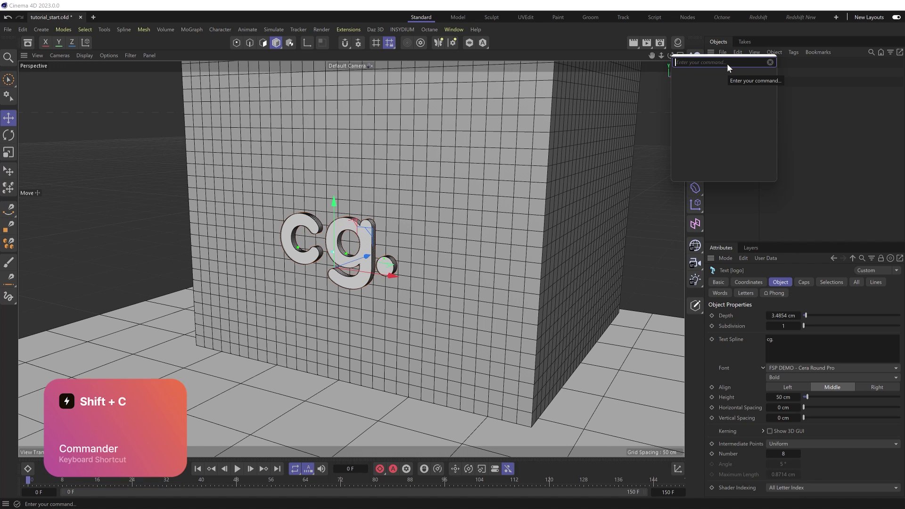
{"action": "type", "text": "cloth"}
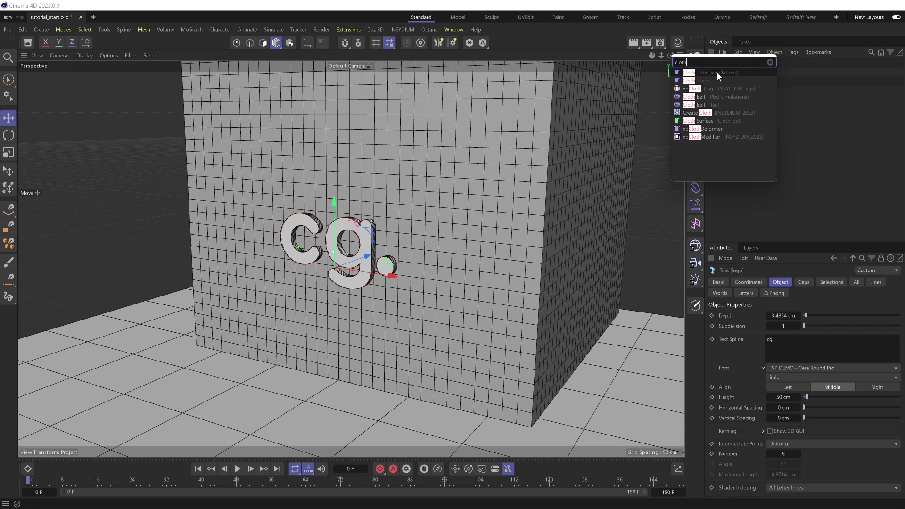
{"action": "left_click", "coordinate": [717, 72]}
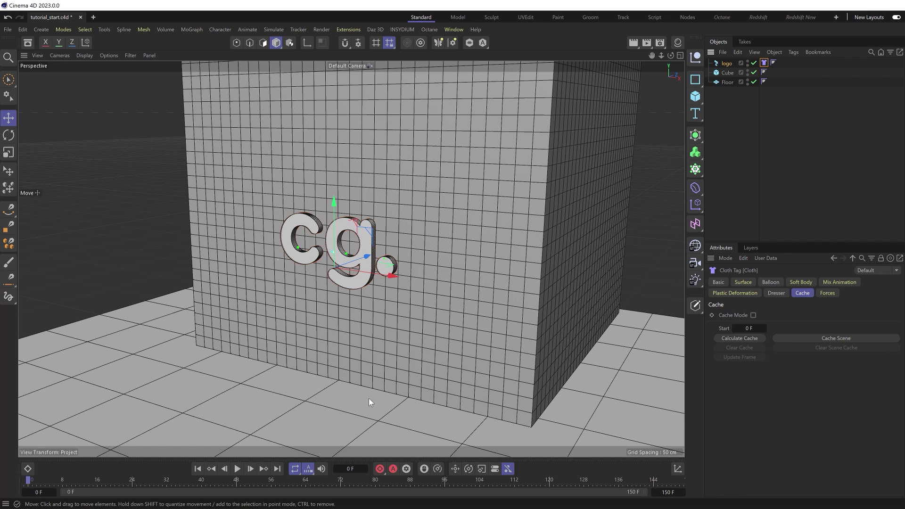
- Play the simulation to watch the logo fall, then stop and rewind to frame 0
{"action": "left_click", "coordinate": [236, 469]}
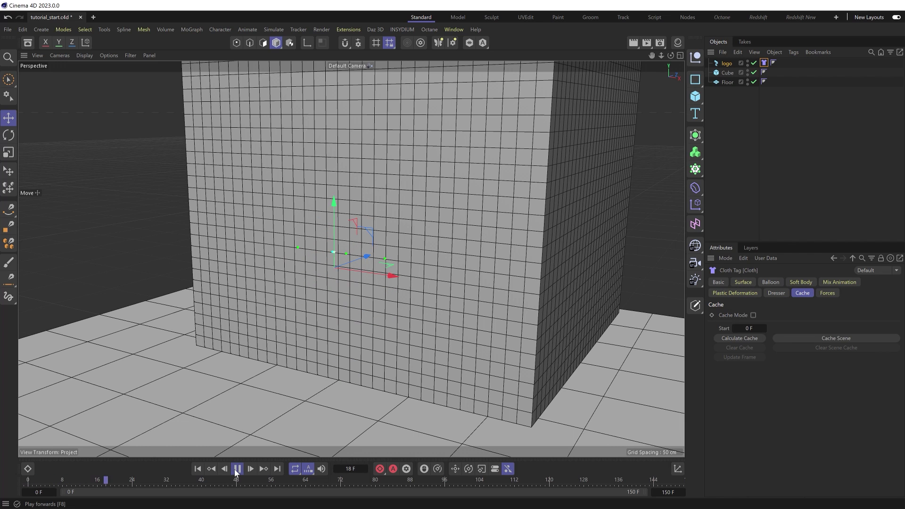
{"action": "left_click", "coordinate": [237, 469]}
{"action": "left_click", "coordinate": [197, 469]}
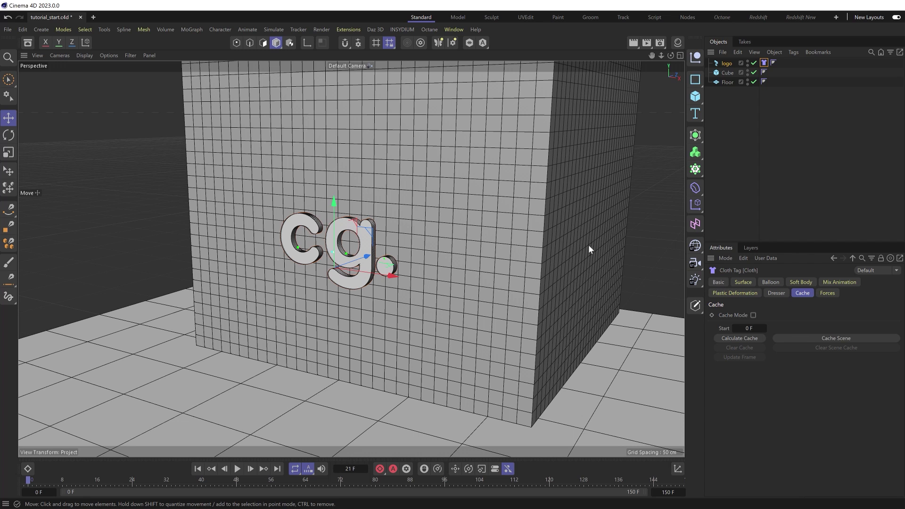
- Add a Collider tag to the Floor and copy it onto the Cube
{"action": "left_click", "coordinate": [726, 82]}
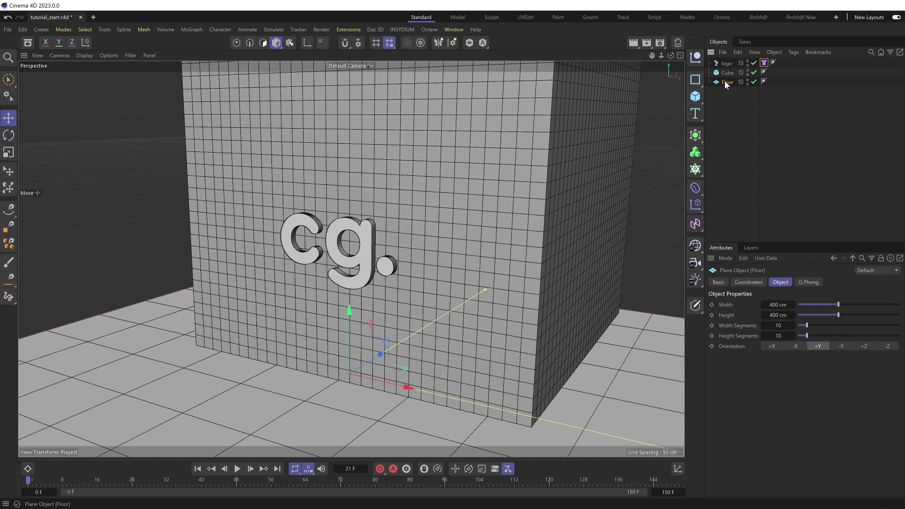
{"action": "key", "text": "shift+c"}
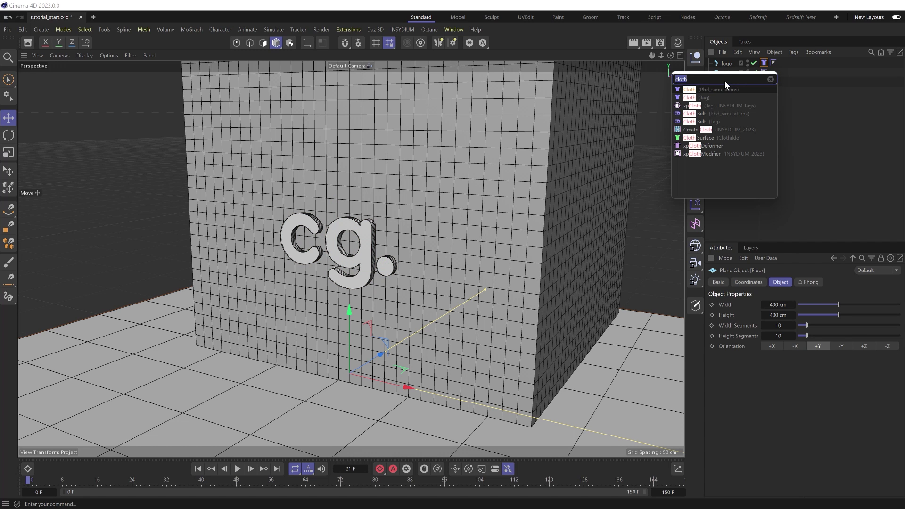
{"action": "type", "text": "colli"}
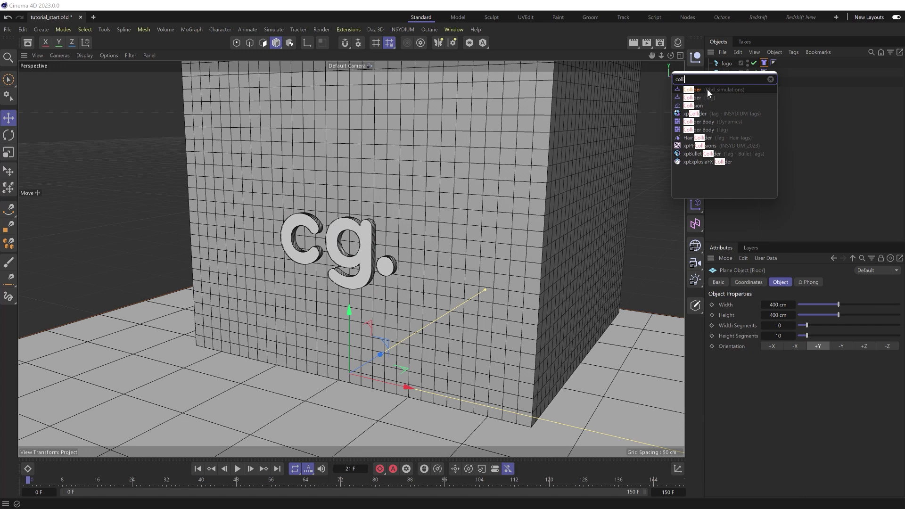
{"action": "left_click", "coordinate": [706, 89]}
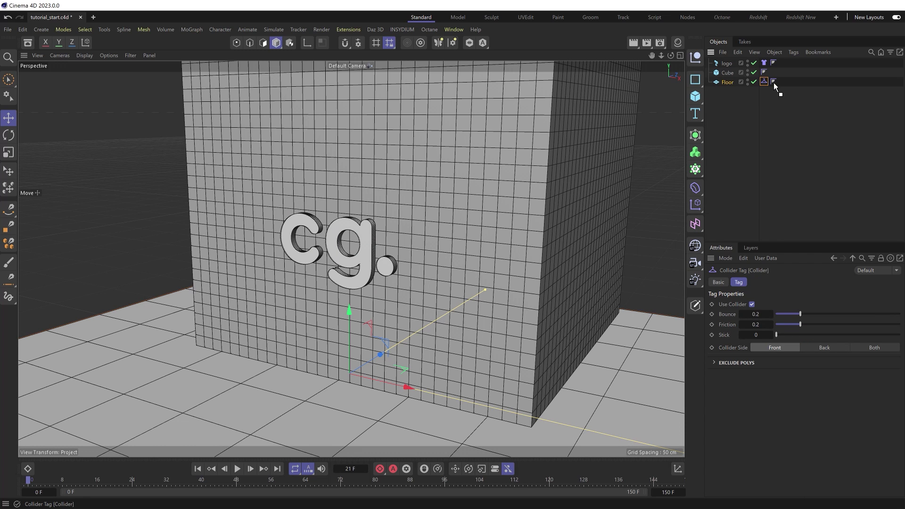
{"action": "left_click_drag", "start_coordinate": [778, 85], "coordinate": [774, 73]}
- Play to check the logo lands on the floor, then rewind and reselect the logo
{"action": "left_click", "coordinate": [235, 468]}
{"action": "left_click", "coordinate": [232, 468]}
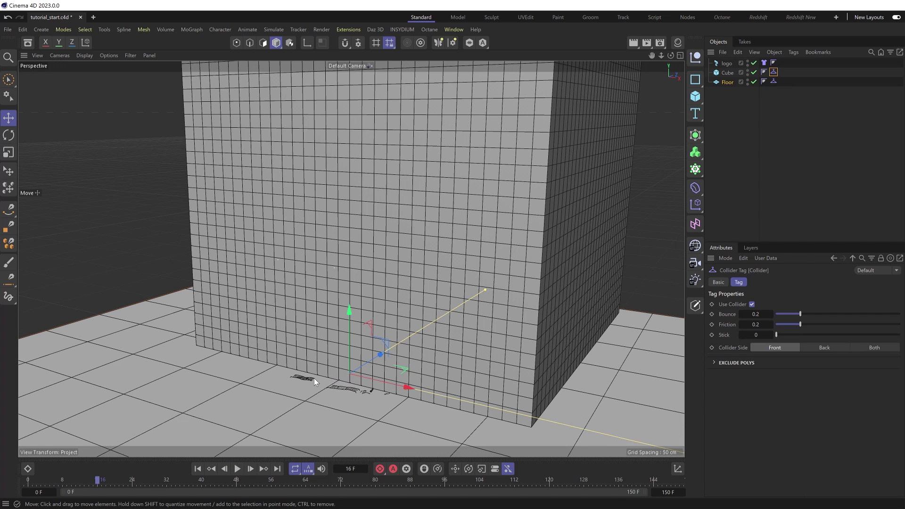
{"action": "left_click_drag", "start_coordinate": [334, 395], "coordinate": [359, 271], "text": "alt"}
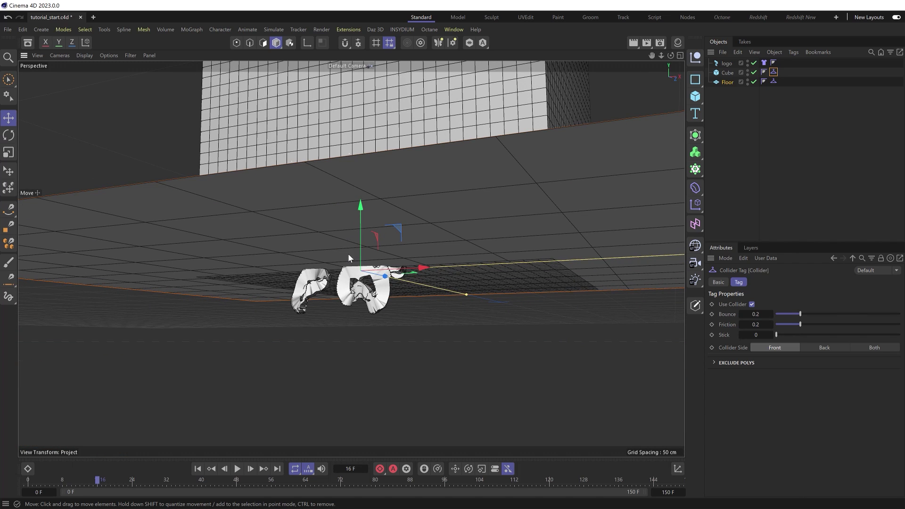
{"action": "left_click", "coordinate": [197, 469]}
{"action": "mouse_move", "coordinate": [340, 193]}
{"action": "left_mouse_down", "text": "alt"}
{"action": "mouse_move", "coordinate": [340, 286]}
{"action": "mouse_move", "coordinate": [471, 213]}
{"action": "mouse_move", "coordinate": [350, 205]}
{"action": "left_mouse_up", "text": "alt"}
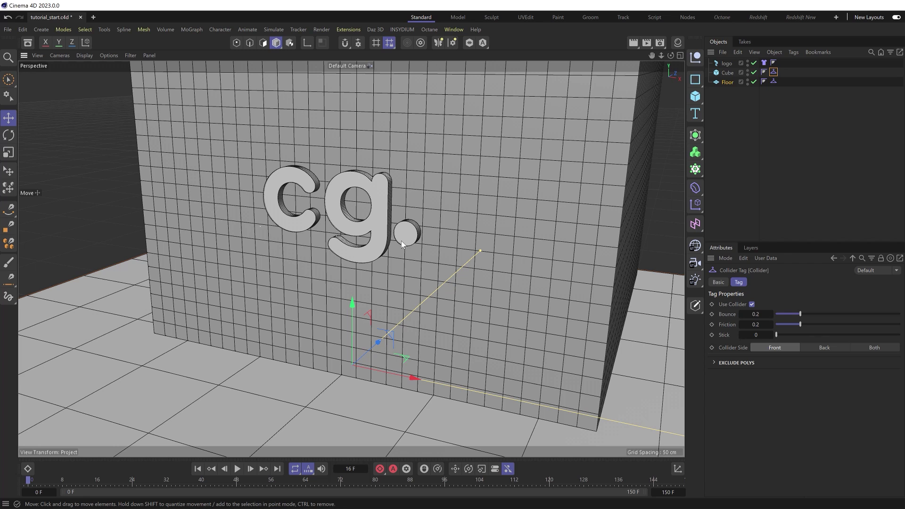
{"action": "left_click", "coordinate": [727, 65]}
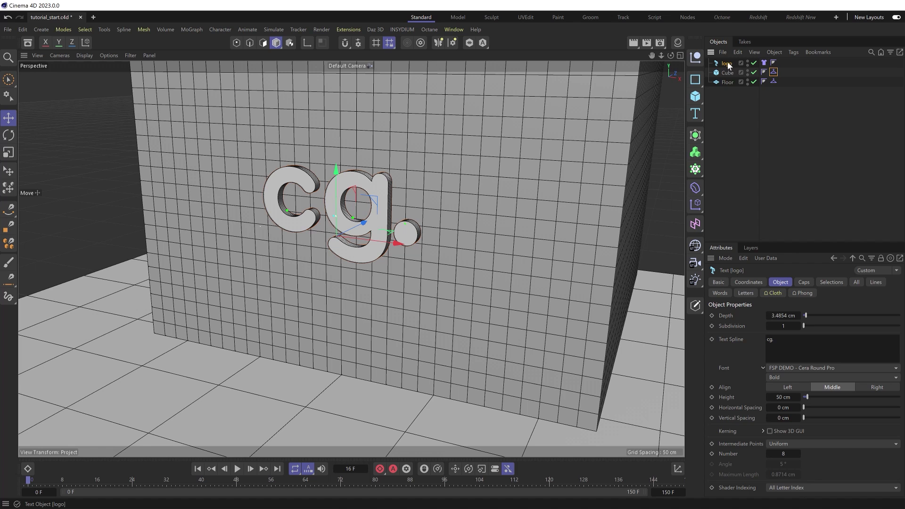
- Create a Remesh generator with the logo as its child
{"action": "key", "text": "shift+c"}
{"action": "type", "text": "remesh"}
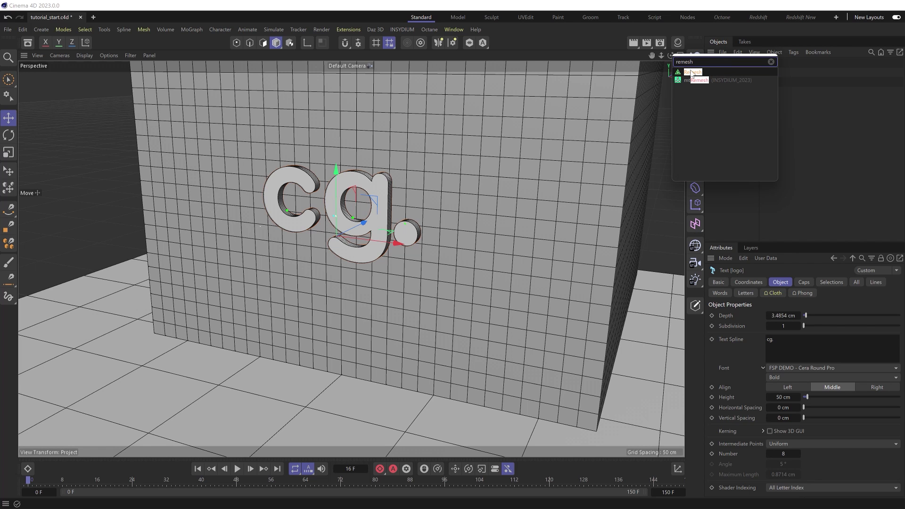
{"action": "left_click", "coordinate": [689, 75], "text": "alt"}
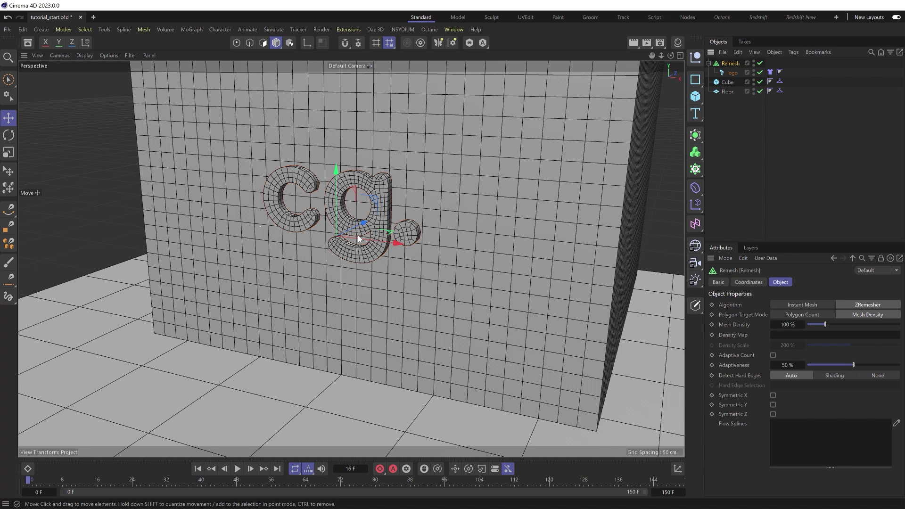
{"action": "left_click_drag", "start_coordinate": [352, 226], "coordinate": [375, 218], "text": "alt"}
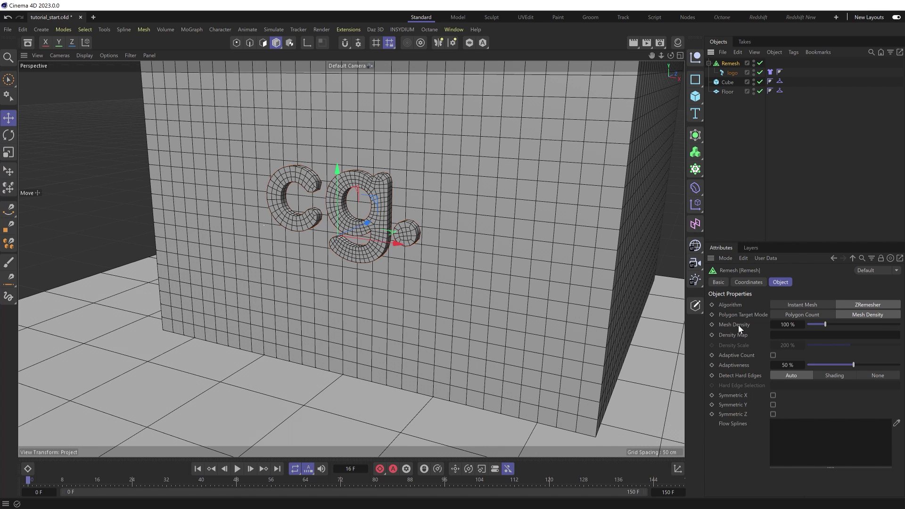
- Lower the Remesh Mesh Density to 50% and briefly play to test the coarser mesh
{"action": "double_click", "coordinate": [788, 325]}
{"action": "key", "text": "BackSpace"}
{"action": "type", "text": "40"}
{"action": "key", "text": "Return"}
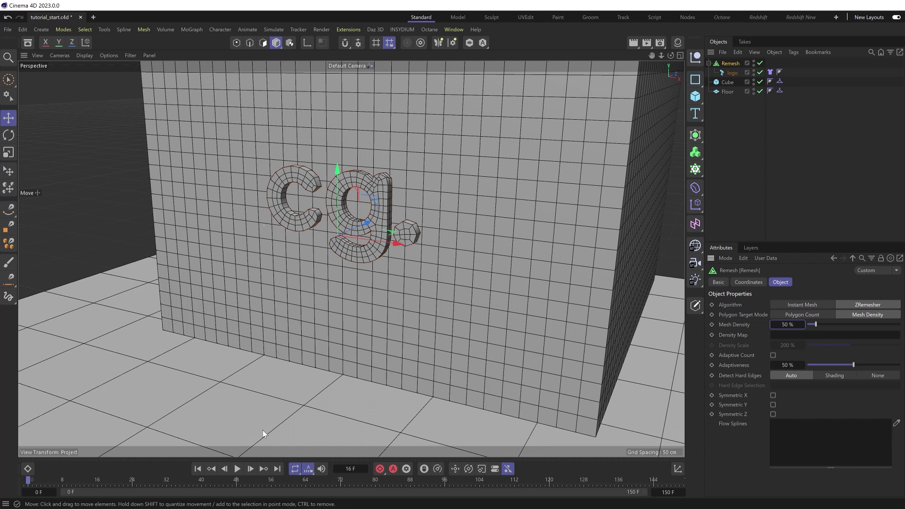
{"action": "left_click", "coordinate": [237, 469]}
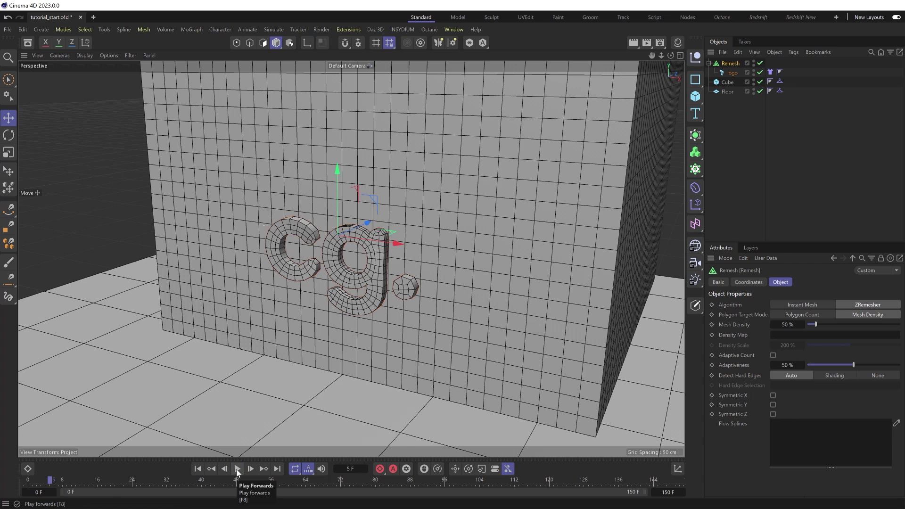
{"action": "left_click", "coordinate": [237, 468]}
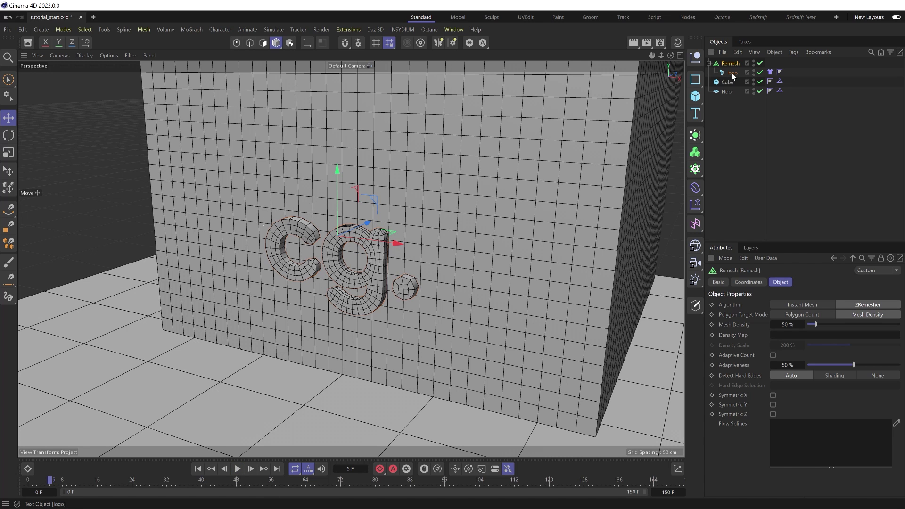
- Move the Cloth tag onto the Remesh object and play to see the logo crumple on the floor
{"action": "left_click", "coordinate": [198, 468]}
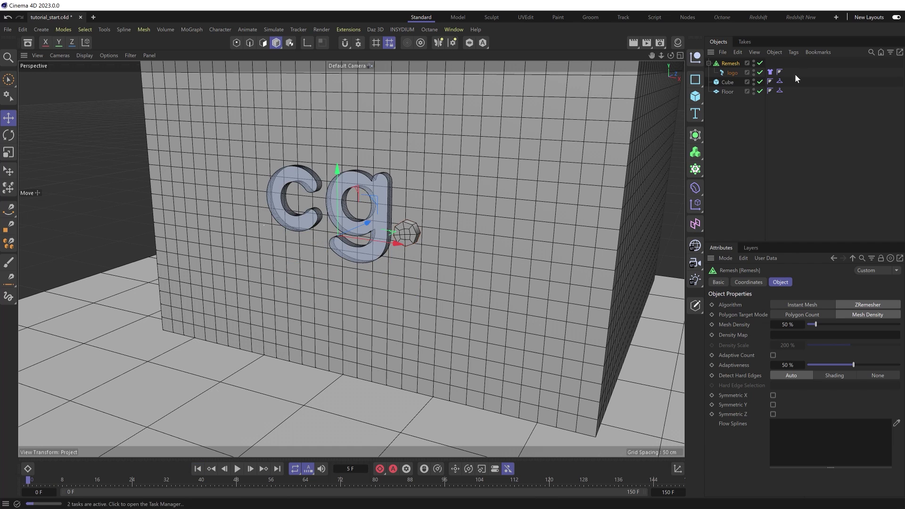
{"action": "left_click_drag", "start_coordinate": [771, 69], "coordinate": [770, 63]}
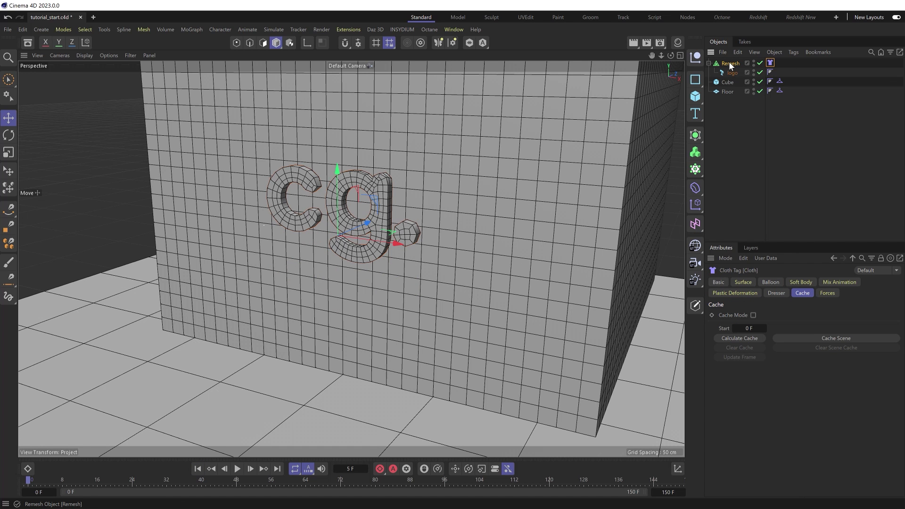
{"action": "left_click", "coordinate": [236, 469]}
{"action": "left_click", "coordinate": [236, 470]}
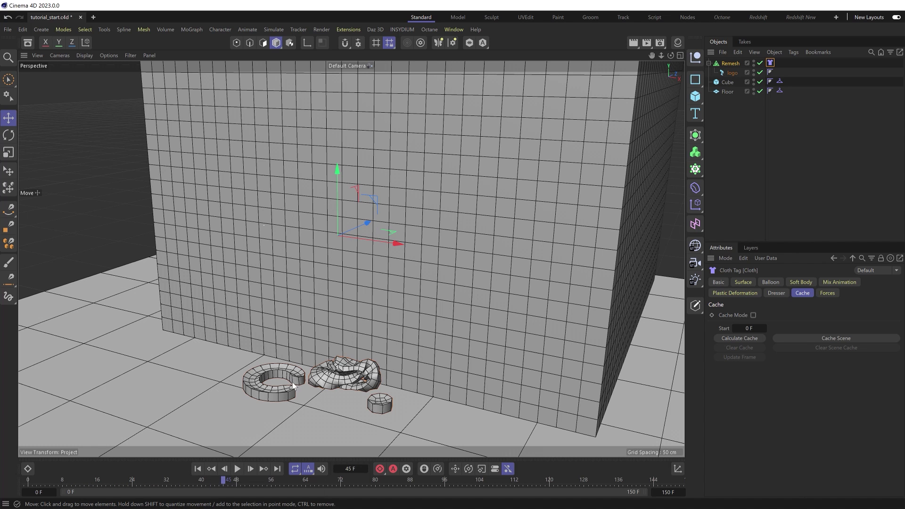
{"action": "left_click", "coordinate": [197, 470]}
{"action": "left_click_drag", "start_coordinate": [366, 248], "coordinate": [363, 260], "text": "alt"}
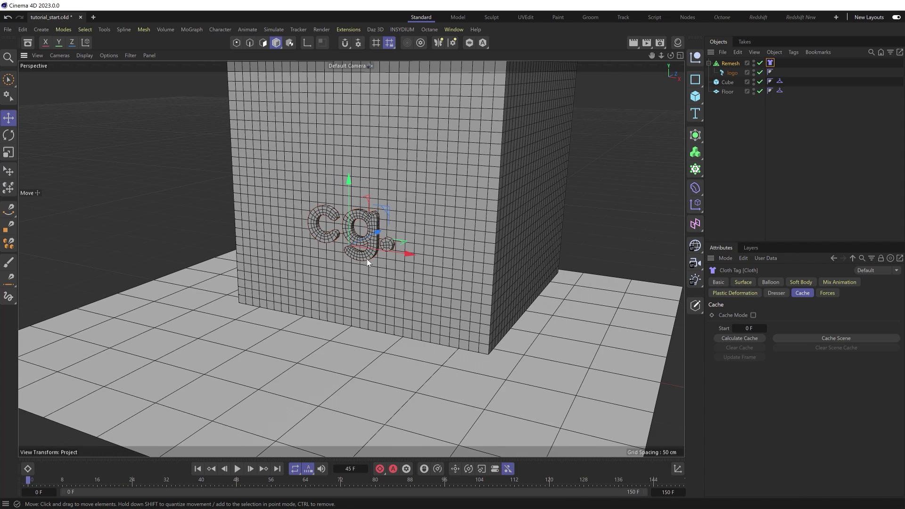
{"action": "left_click_drag", "start_coordinate": [372, 260], "coordinate": [411, 251], "text": "alt"}
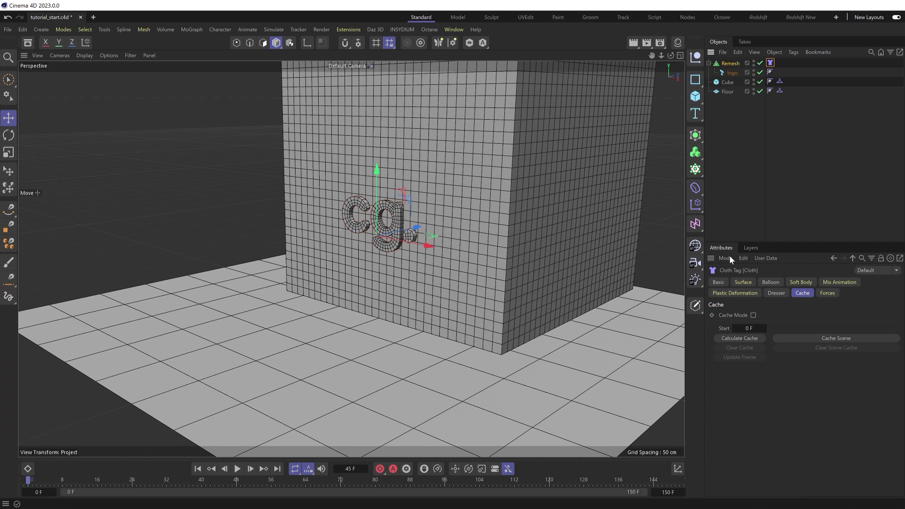
- Uncheck the Cloth tag's Enable, then group Remesh under a null renamed 'Animation'
{"action": "left_click", "coordinate": [718, 282]}
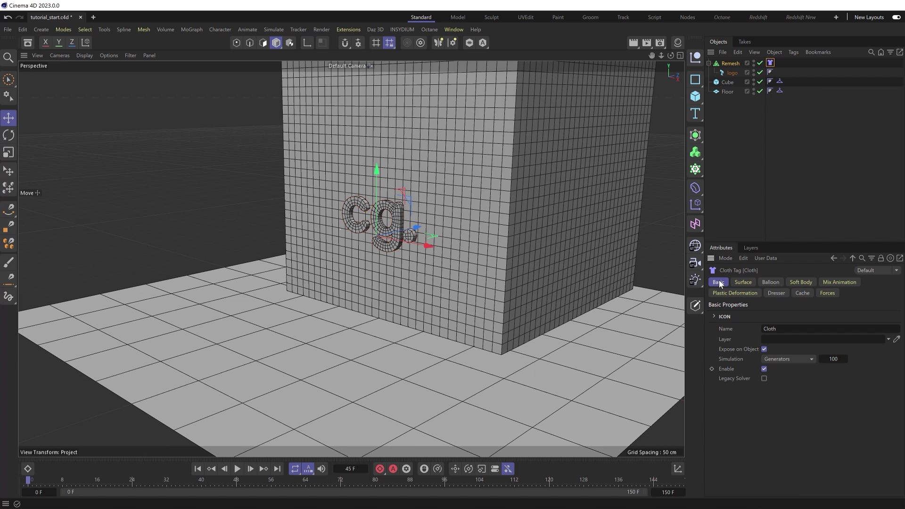
{"action": "left_click", "coordinate": [764, 369]}
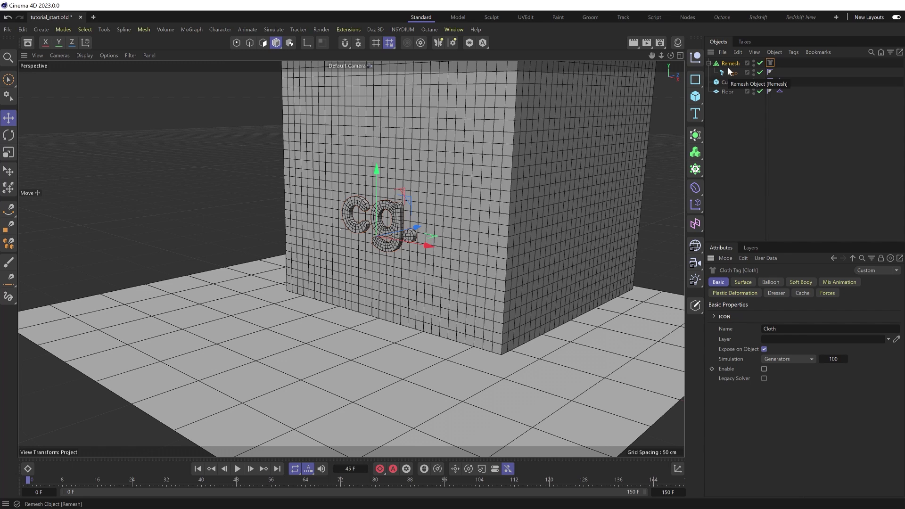
{"action": "key", "text": "alt+g"}
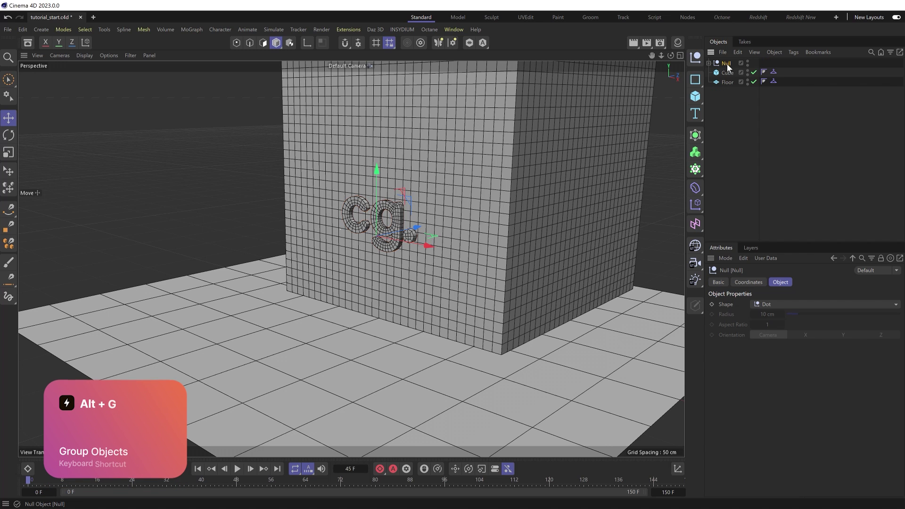
{"action": "double_click", "coordinate": [727, 63]}
{"action": "type", "text": "An"}
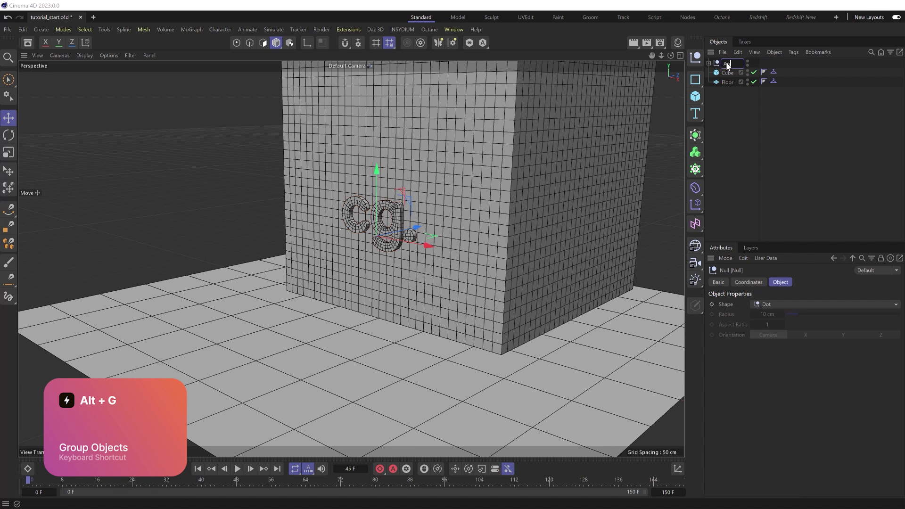
{"action": "type", "text": "imatio"}
{"action": "key", "text": "Return"}
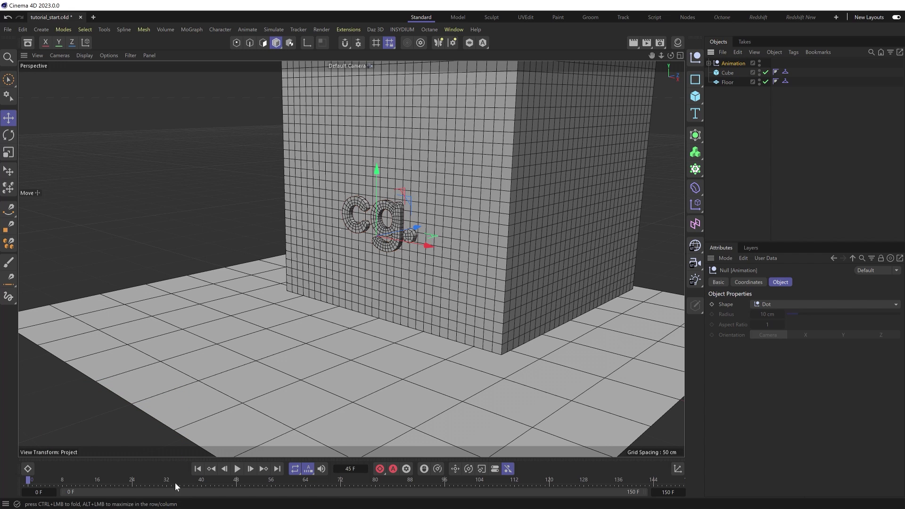
- Record a Z position keyframe on the Animation null at frame 10
{"action": "left_click", "coordinate": [51, 480]}
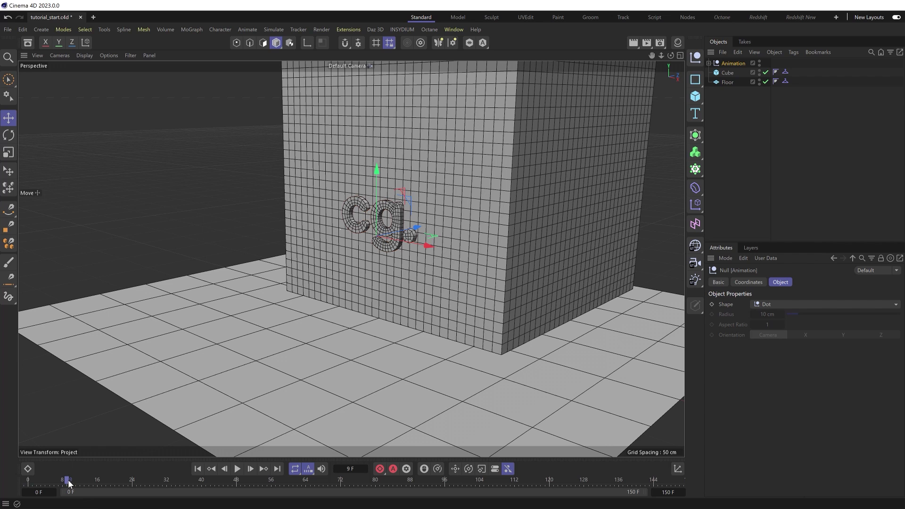
{"action": "left_click_drag", "start_coordinate": [69, 482], "coordinate": [72, 481]}
{"action": "left_click", "coordinate": [748, 284]}
{"action": "mouse_move", "coordinate": [754, 338]}
{"action": "left_mouse_down"}
{"action": "mouse_move", "coordinate": [773, 338]}
{"action": "mouse_move", "coordinate": [745, 338]}
{"action": "mouse_move", "coordinate": [756, 338]}
{"action": "left_mouse_up"}
{"action": "left_click", "coordinate": [717, 338]}
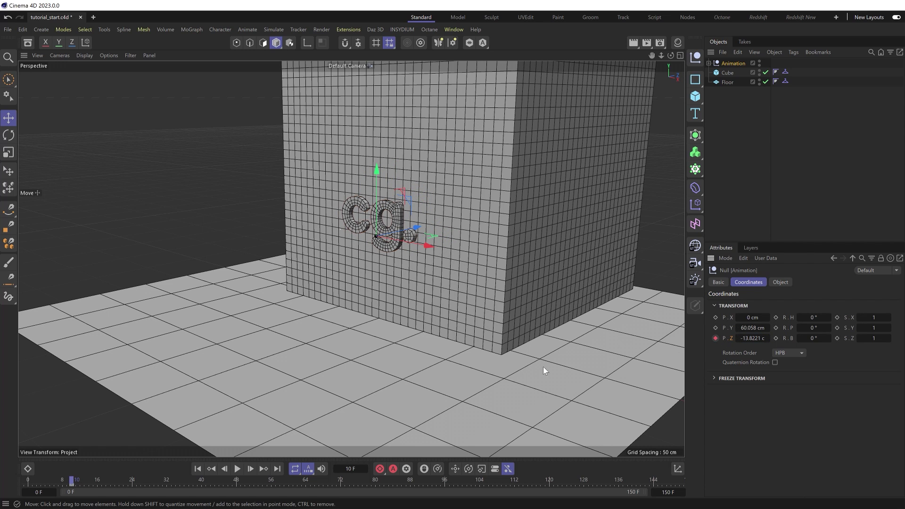
- At frame 0, set the null's Z position to -300 cm and keyframe it
{"action": "left_click_drag", "start_coordinate": [68, 479], "coordinate": [9, 479]}
{"action": "left_click_drag", "start_coordinate": [410, 226], "coordinate": [180, 308]}
{"action": "left_click", "coordinate": [755, 338]}
{"action": "type", "text": "-300"}
{"action": "key", "text": "Return"}
{"action": "scroll", "coordinate": [184, 256], "scroll_direction": "down", "scroll_amount": 4}
{"action": "left_click_drag", "start_coordinate": [195, 247], "coordinate": [313, 271], "text": "alt"}
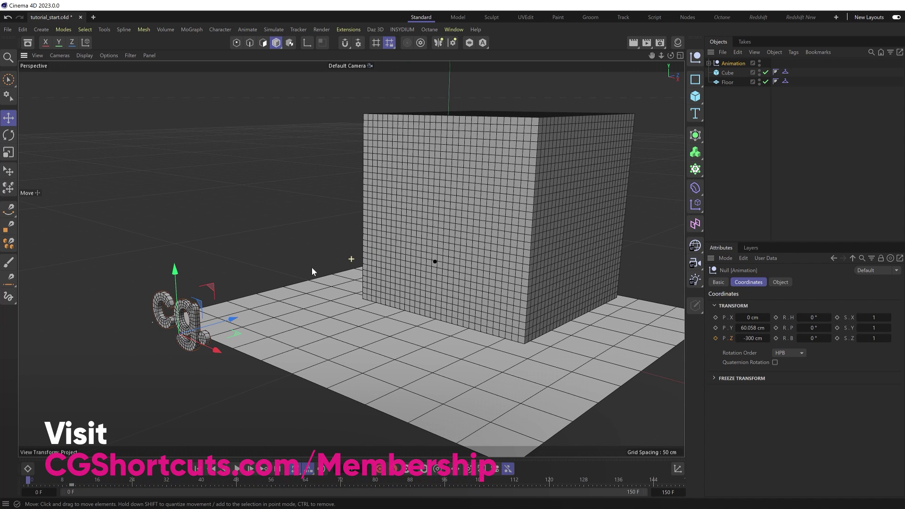
{"action": "left_click", "coordinate": [716, 338]}
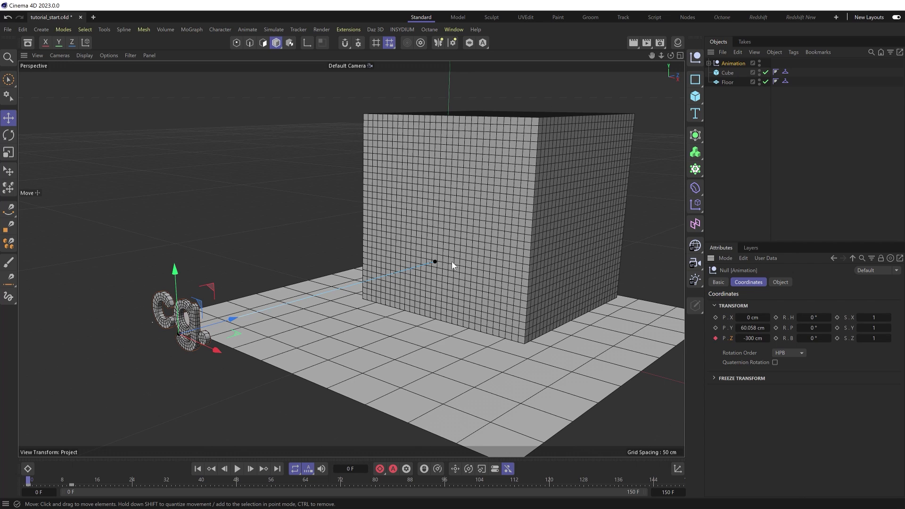
- Play the logo's fly-in animation, then stop and rewind to frame 0
{"action": "left_click", "coordinate": [238, 471]}
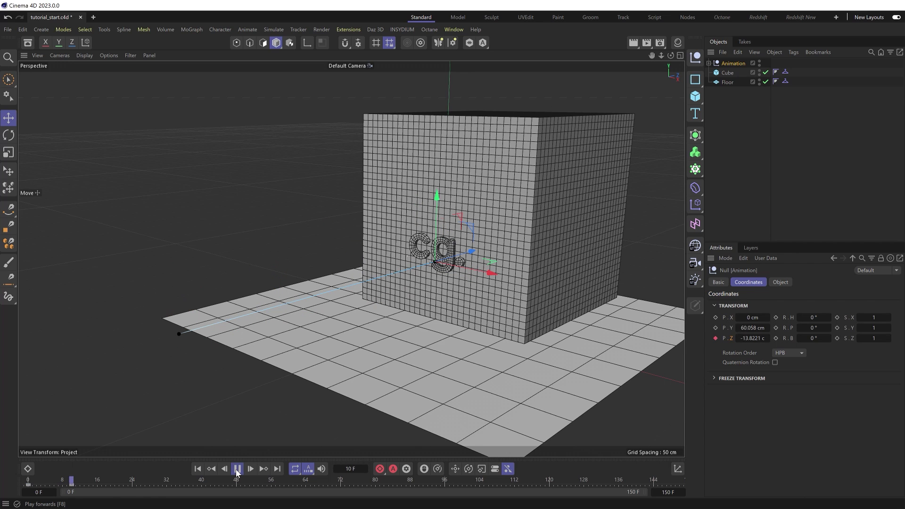
{"action": "left_click", "coordinate": [237, 470]}
{"action": "left_click", "coordinate": [197, 470]}
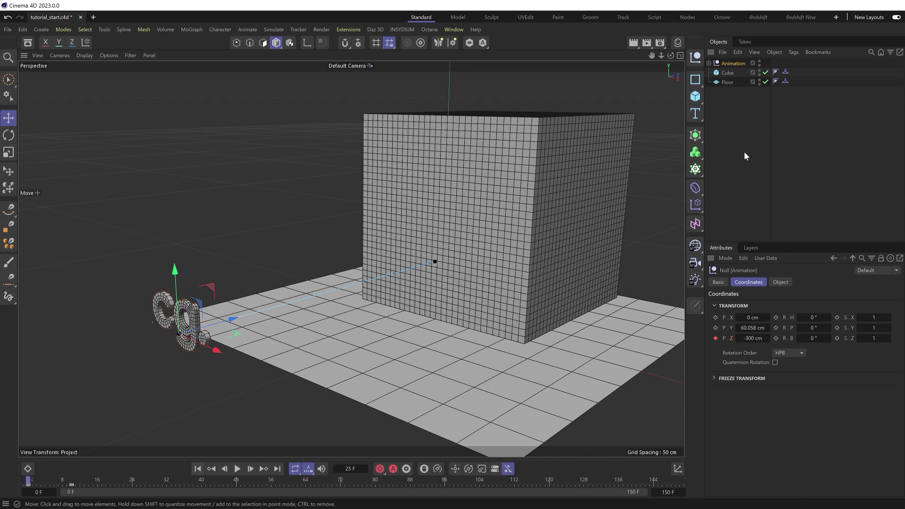
- Tick Enable on the Remesh object's Cloth tag and preview the simulation from frame 0
{"action": "left_click", "coordinate": [709, 63]}
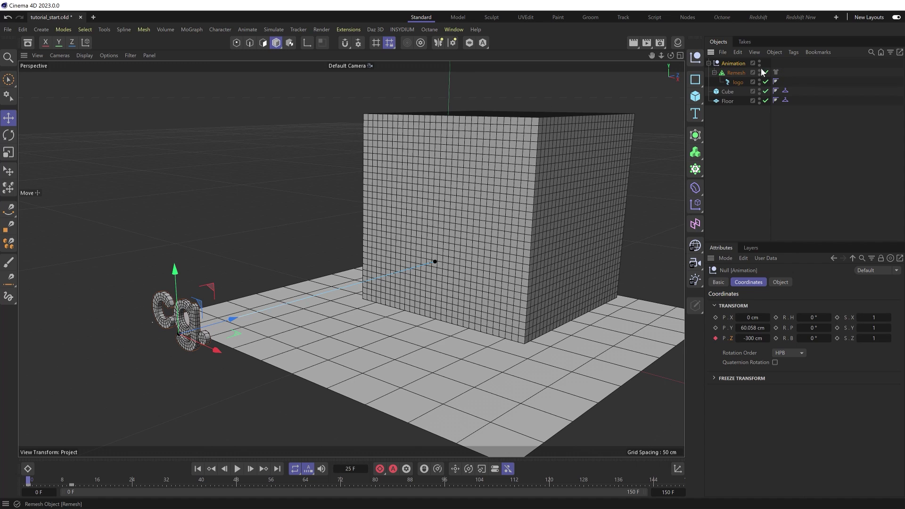
{"action": "left_click", "coordinate": [776, 72]}
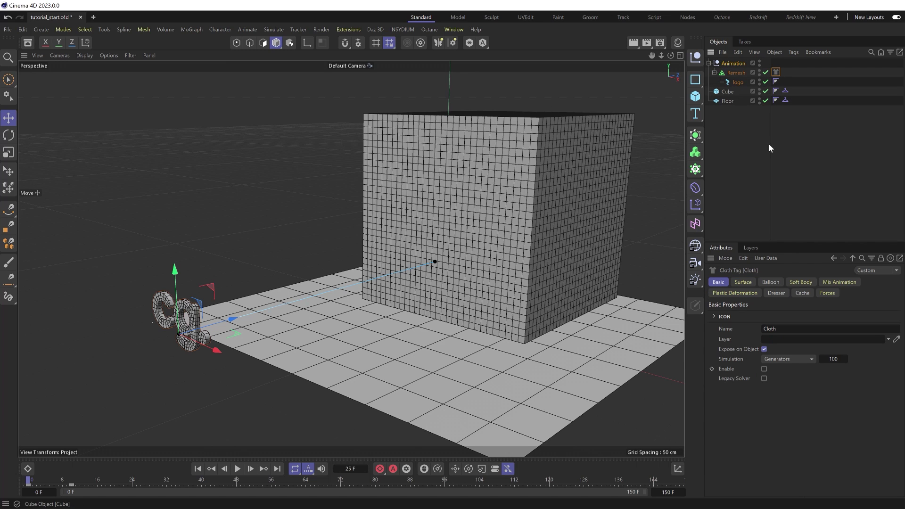
{"action": "left_click", "coordinate": [764, 370]}
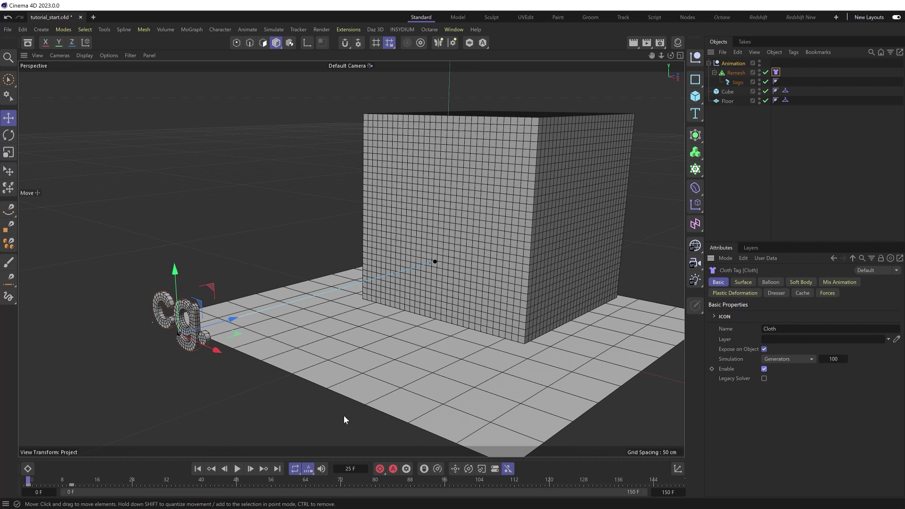
{"action": "left_click", "coordinate": [237, 469]}
{"action": "left_click", "coordinate": [237, 469]}
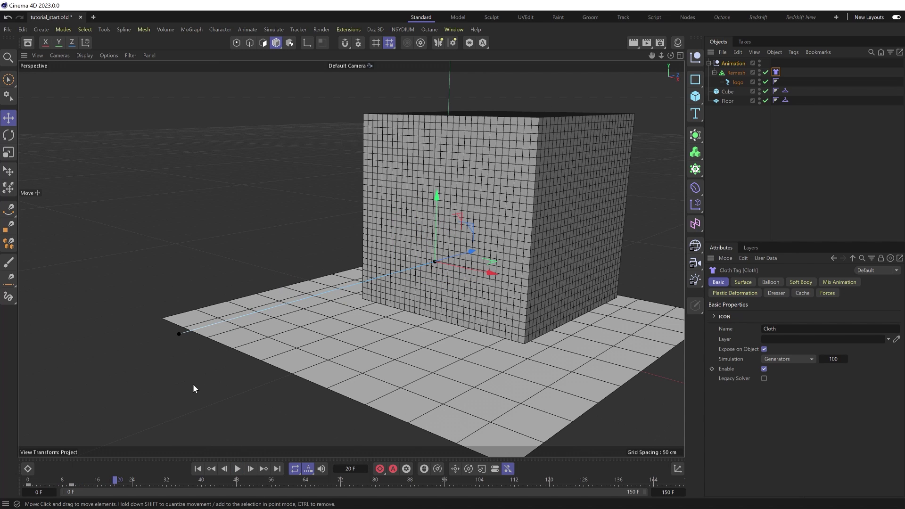
{"action": "left_click", "coordinate": [198, 469]}
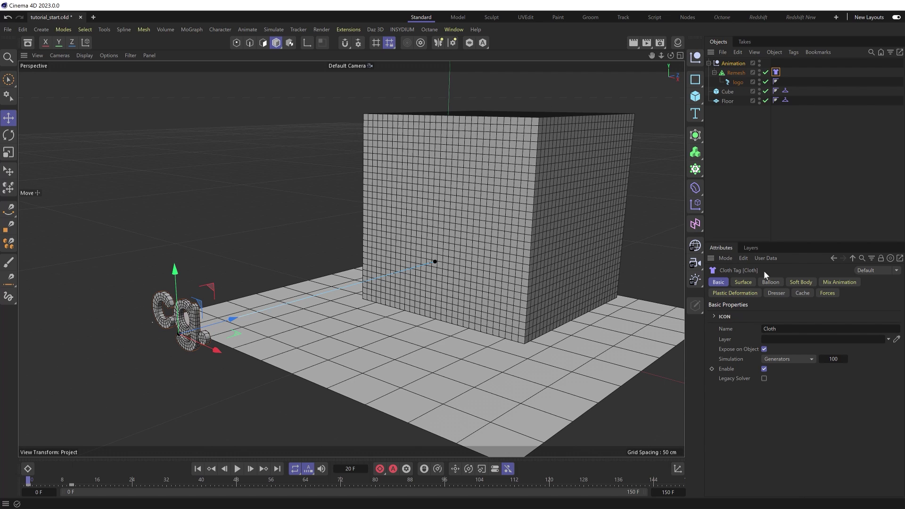
- Enable Mix Animation With Force at Strength 100 and test the simulation
{"action": "left_click", "coordinate": [842, 283]}
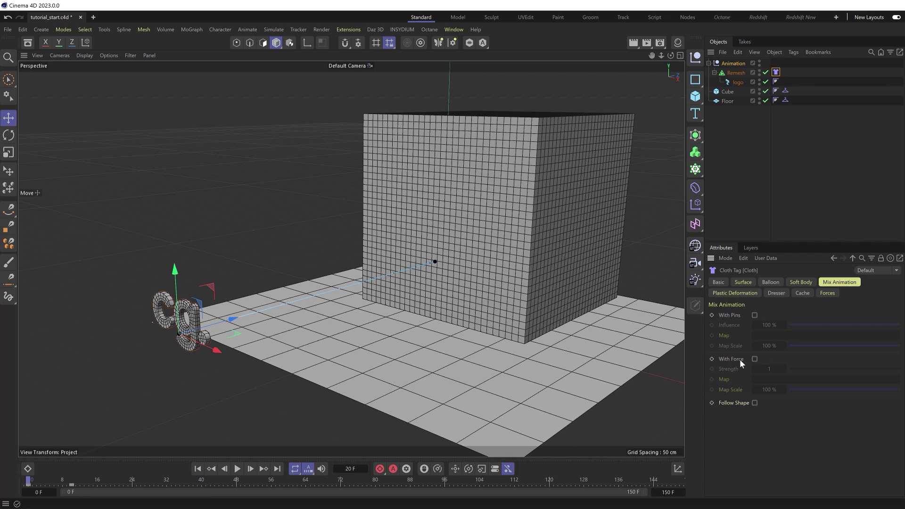
{"action": "left_click", "coordinate": [755, 360]}
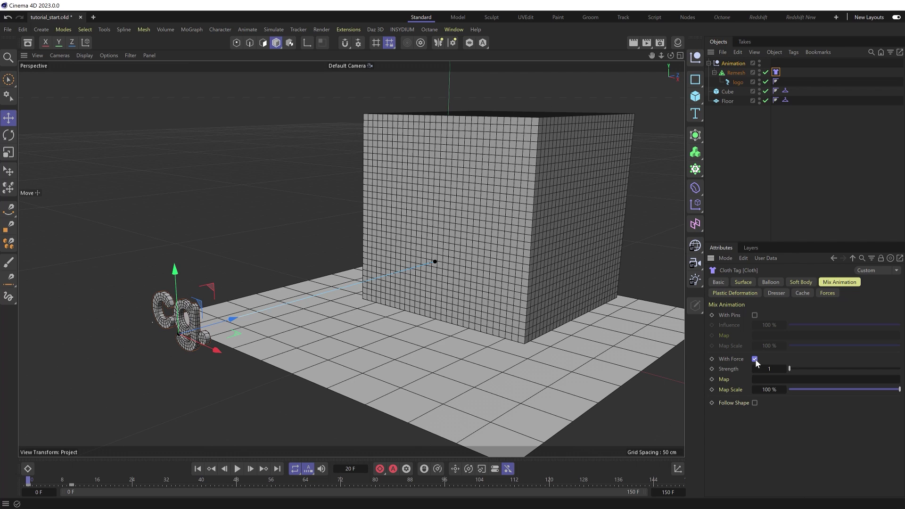
{"action": "left_click", "coordinate": [236, 469]}
{"action": "left_click", "coordinate": [236, 468]}
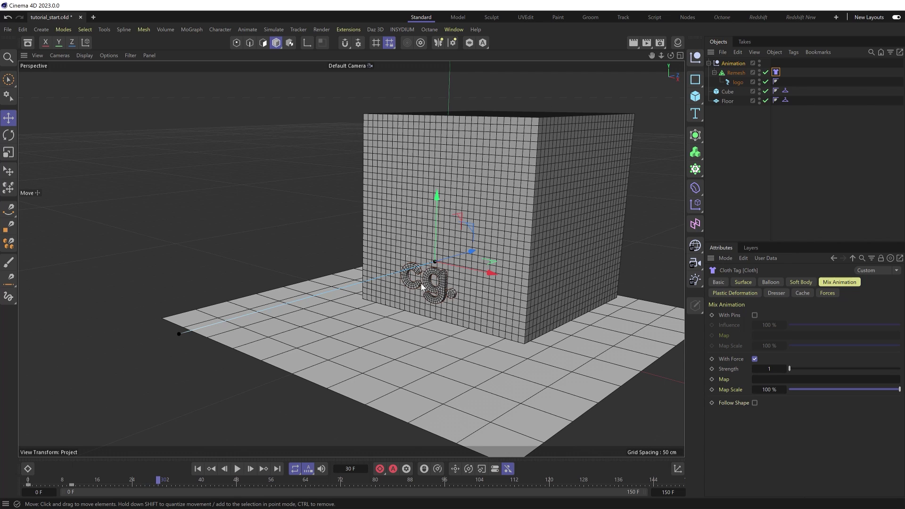
{"action": "left_click", "coordinate": [198, 469]}
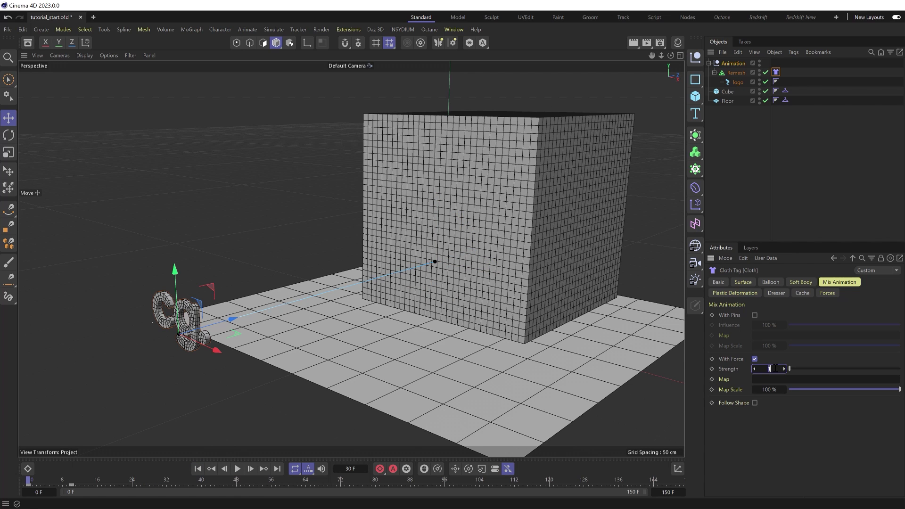
{"action": "type", "text": "100"}
{"action": "left_click", "coordinate": [238, 470]}
{"action": "left_click", "coordinate": [237, 469]}
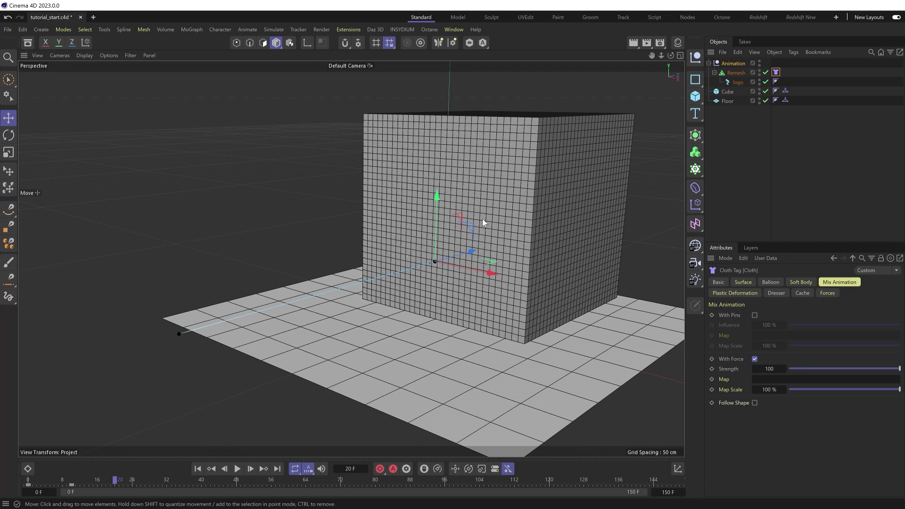
{"action": "left_click", "coordinate": [198, 468]}
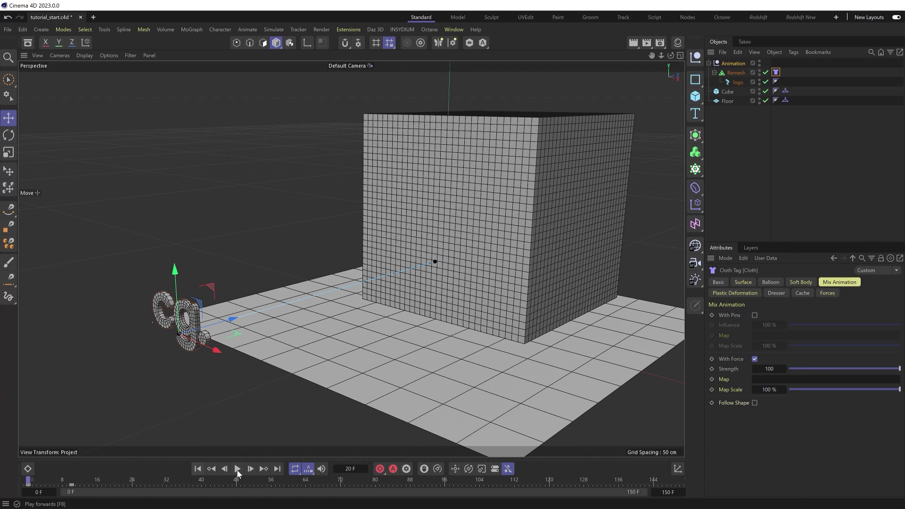
- Step to frame 9 and keyframe the force Strength at 0
{"action": "left_click", "coordinate": [250, 469]}
{"action": "left_click", "coordinate": [250, 469]}
{"action": "left_click", "coordinate": [251, 469]}
{"action": "left_click", "coordinate": [251, 468]}
{"action": "left_click", "coordinate": [250, 469]}
{"action": "left_click", "coordinate": [251, 469]}
{"action": "left_click", "coordinate": [250, 469]}
{"action": "left_click", "coordinate": [250, 468]}
{"action": "left_click_drag", "start_coordinate": [330, 311], "coordinate": [417, 263], "text": "alt"}
{"action": "scroll", "coordinate": [419, 269], "scroll_direction": "up", "scroll_amount": 2}
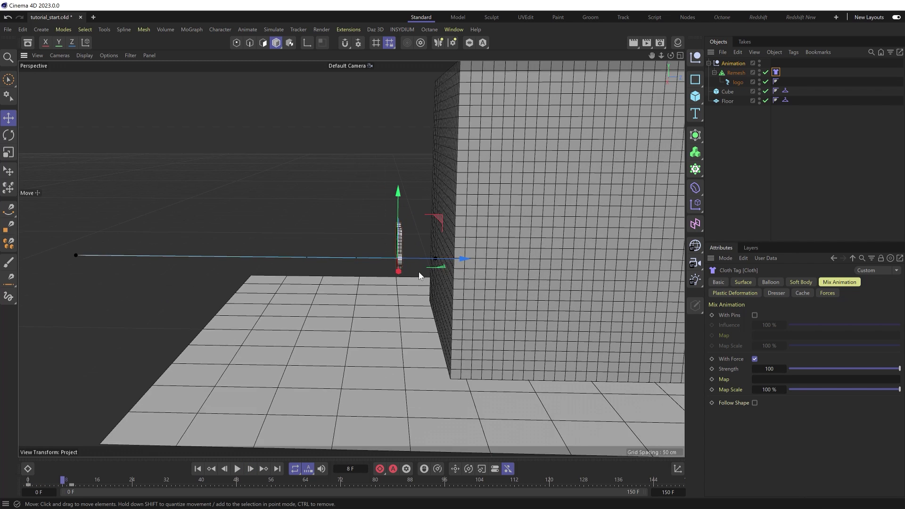
{"action": "scroll", "coordinate": [420, 276], "scroll_direction": "up", "scroll_amount": 1}
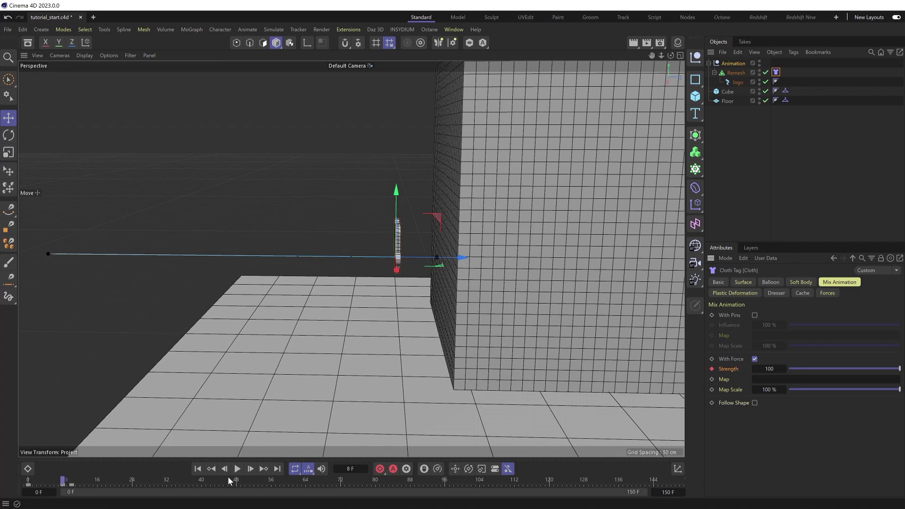
{"action": "left_click", "coordinate": [250, 468]}
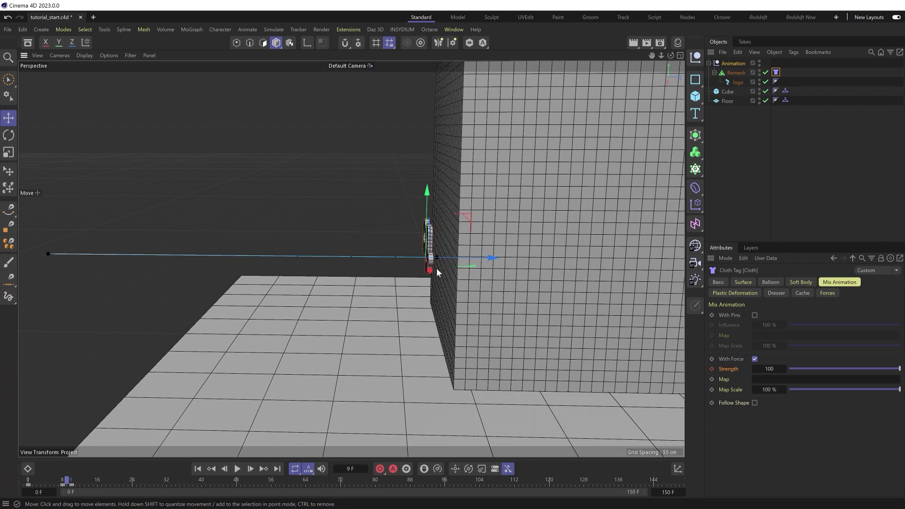
{"action": "left_click_drag", "start_coordinate": [387, 330], "coordinate": [368, 325], "text": "alt"}
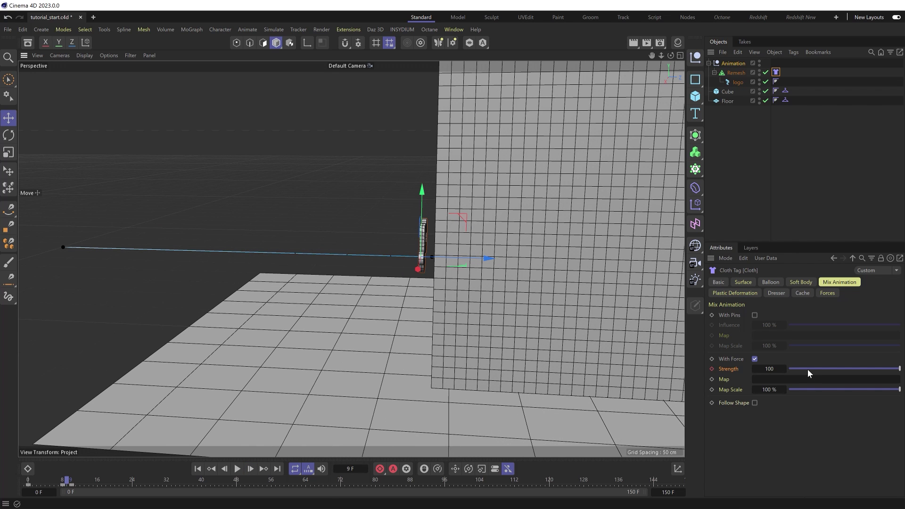
{"action": "left_click_drag", "start_coordinate": [807, 369], "coordinate": [768, 371]}
{"action": "left_click", "coordinate": [712, 369]}
- Replay to frame 37 to check the logo, then rewind and save incrementally as tutorial_start_0001.c4d
{"action": "scroll", "coordinate": [364, 310], "scroll_direction": "down", "scroll_amount": 5}
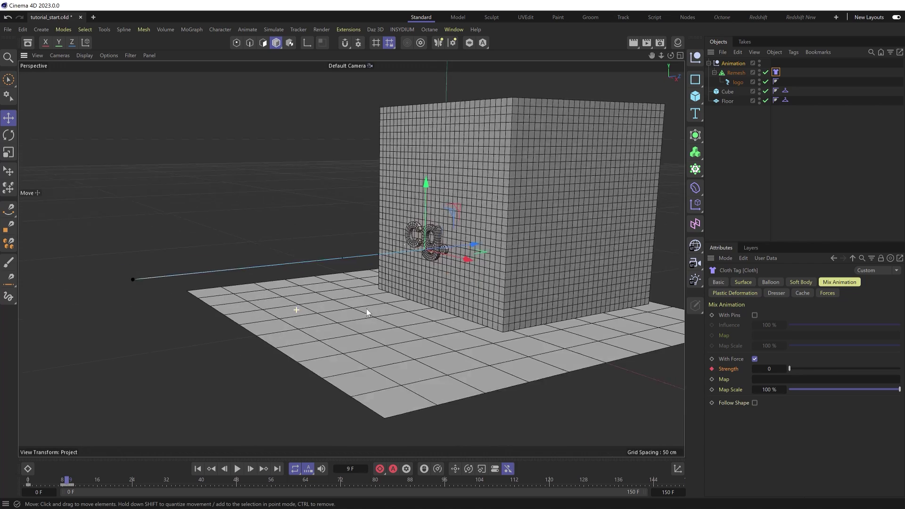
{"action": "left_click_drag", "start_coordinate": [363, 309], "coordinate": [394, 338], "text": "alt"}
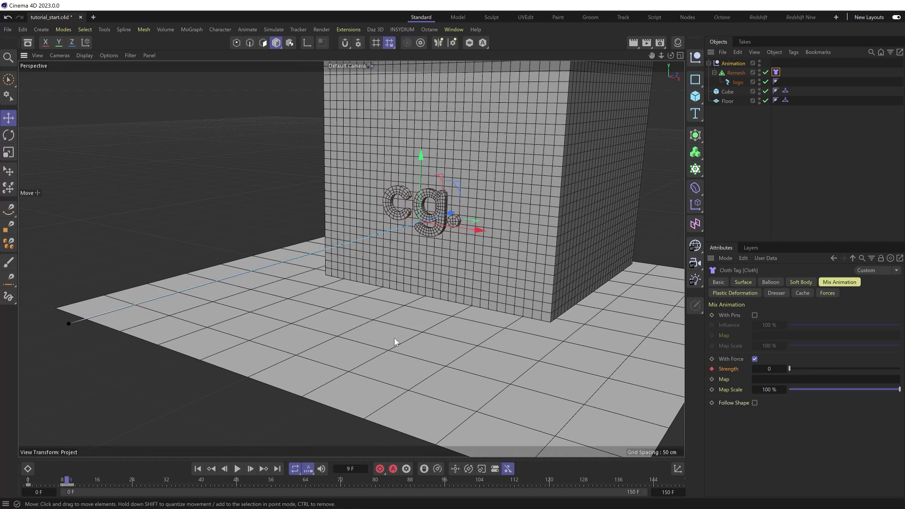
{"action": "left_click", "coordinate": [198, 469]}
{"action": "left_click", "coordinate": [237, 468]}
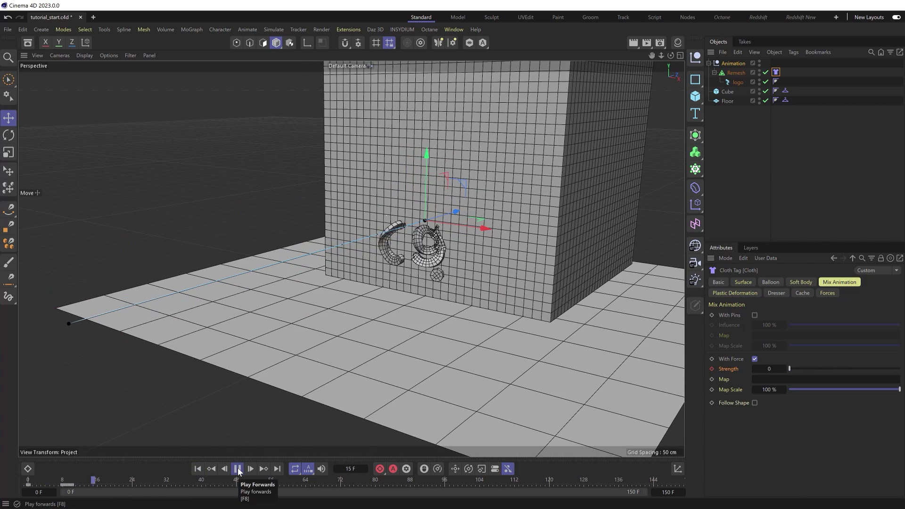
{"action": "left_click", "coordinate": [239, 470]}
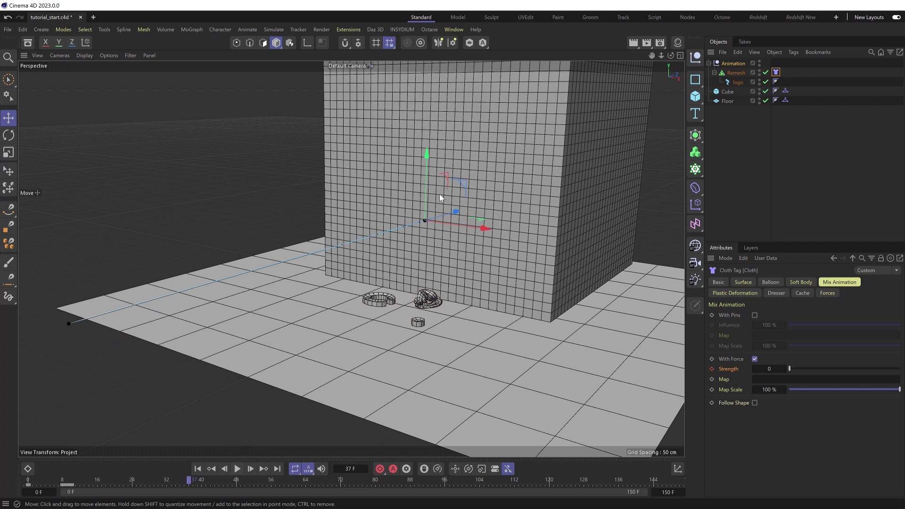
{"action": "scroll", "coordinate": [442, 206], "scroll_direction": "up", "scroll_amount": 5}
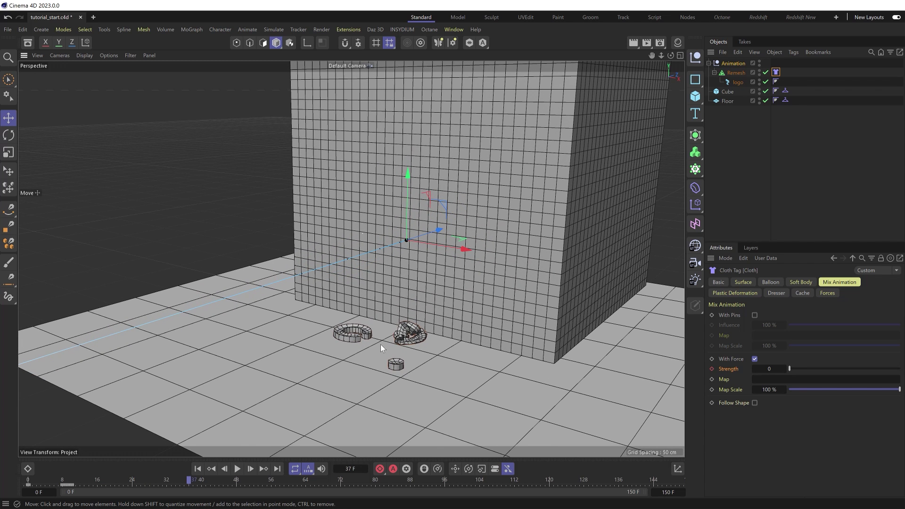
{"action": "left_click", "coordinate": [198, 468]}
{"action": "key", "text": "ctrl+alt+s"}
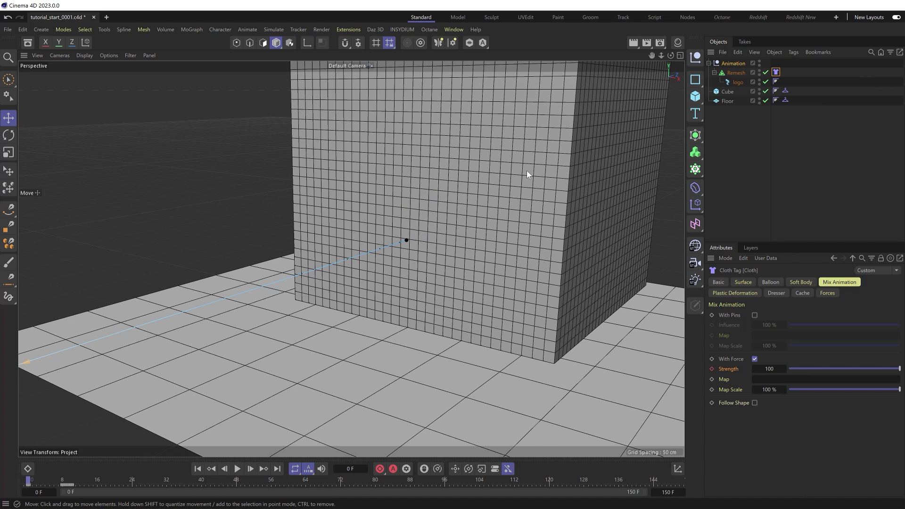
- Set the Cube collider's Stick to 1 and play to test the logo against the wall
{"action": "left_click", "coordinate": [785, 91]}
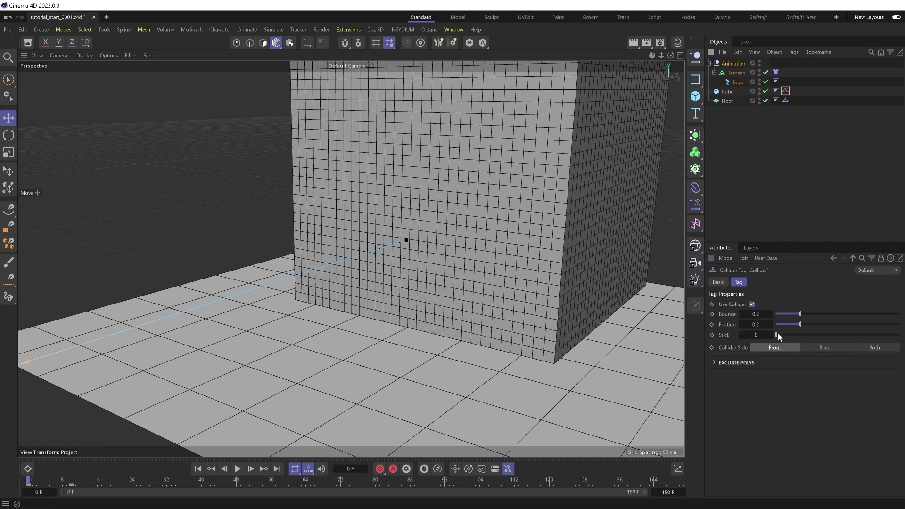
{"action": "left_click_drag", "start_coordinate": [889, 332], "coordinate": [901, 334]}
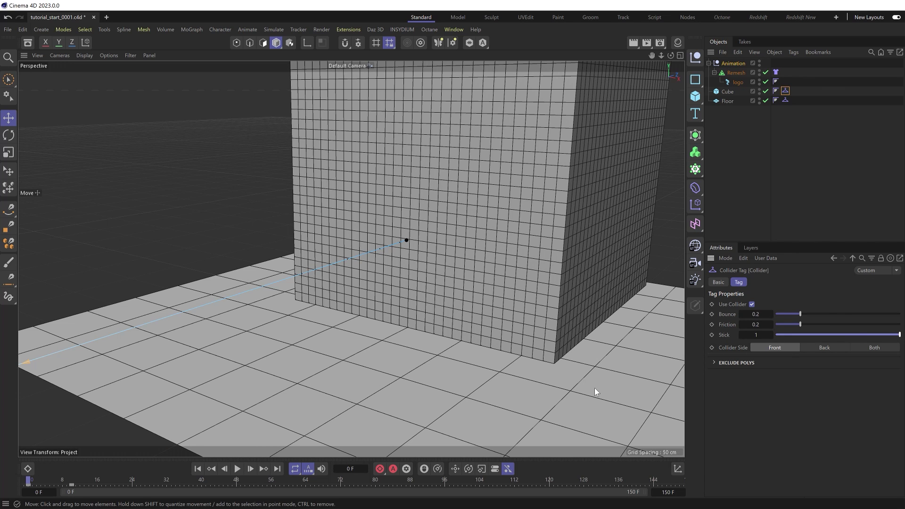
{"action": "left_click", "coordinate": [238, 469]}
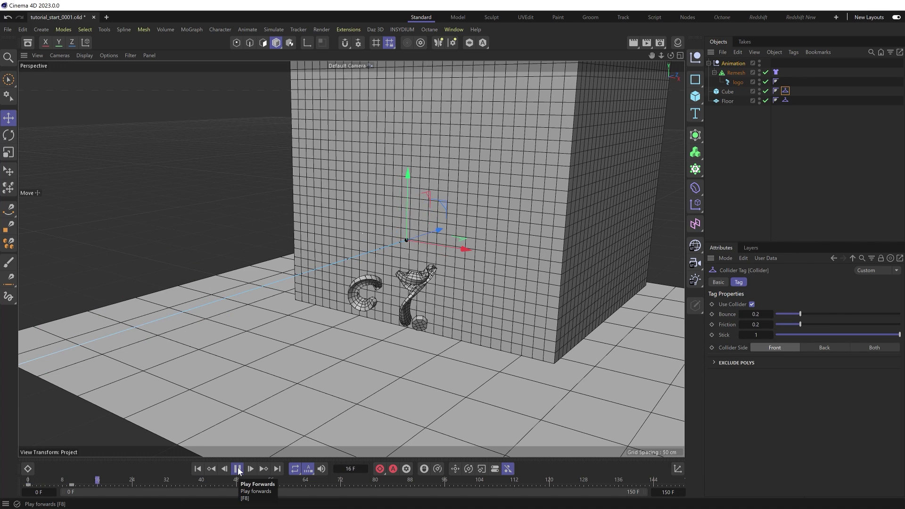
{"action": "left_click", "coordinate": [238, 469]}
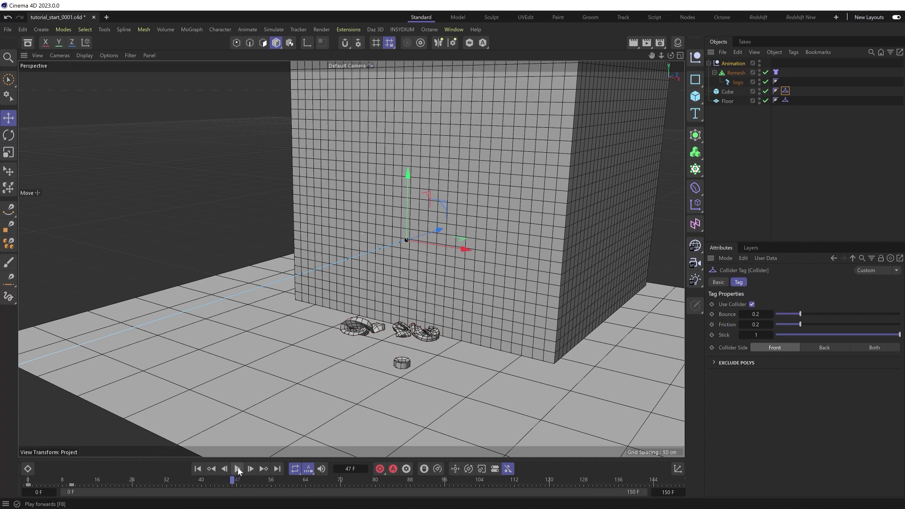
{"action": "left_click", "coordinate": [198, 469]}
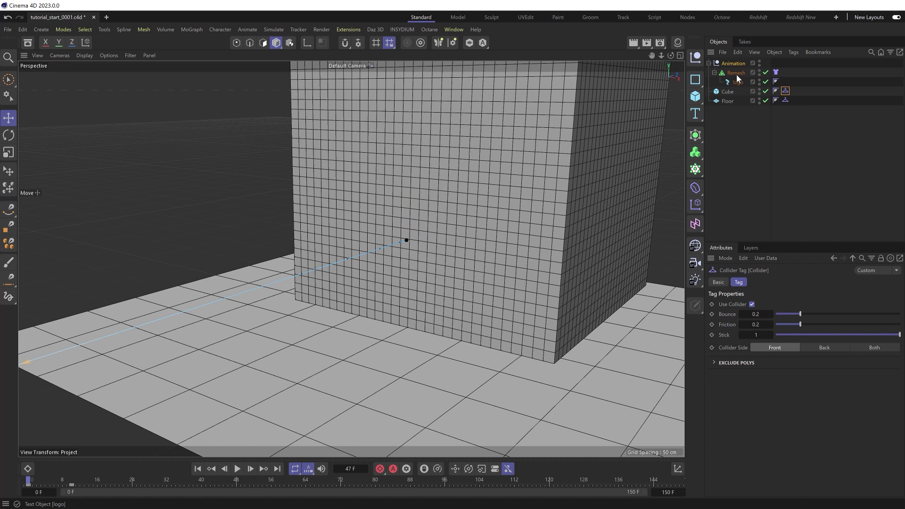
- Show the Remesh logo's cloth Surface settings and test-play the simulation at Stickiness 10
{"action": "left_click", "coordinate": [775, 72]}
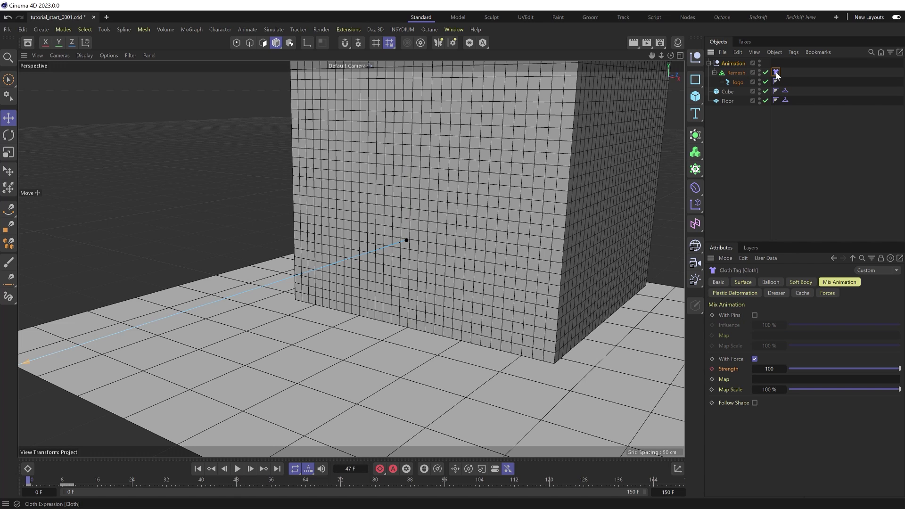
{"action": "left_click", "coordinate": [744, 283]}
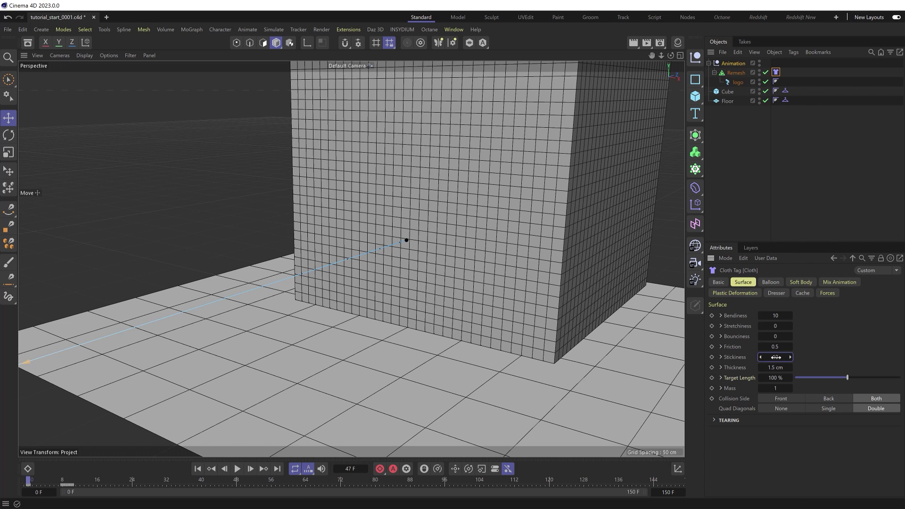
{"action": "left_click", "coordinate": [238, 469]}
{"action": "left_click", "coordinate": [238, 469]}
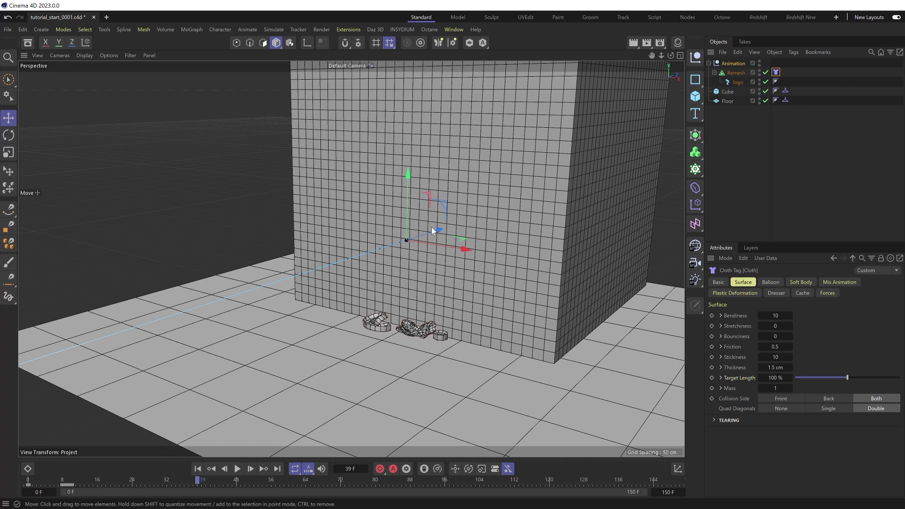
- Set cloth Stickiness to 100 and replay the simulation from frame 0
{"action": "left_click", "coordinate": [783, 357]}
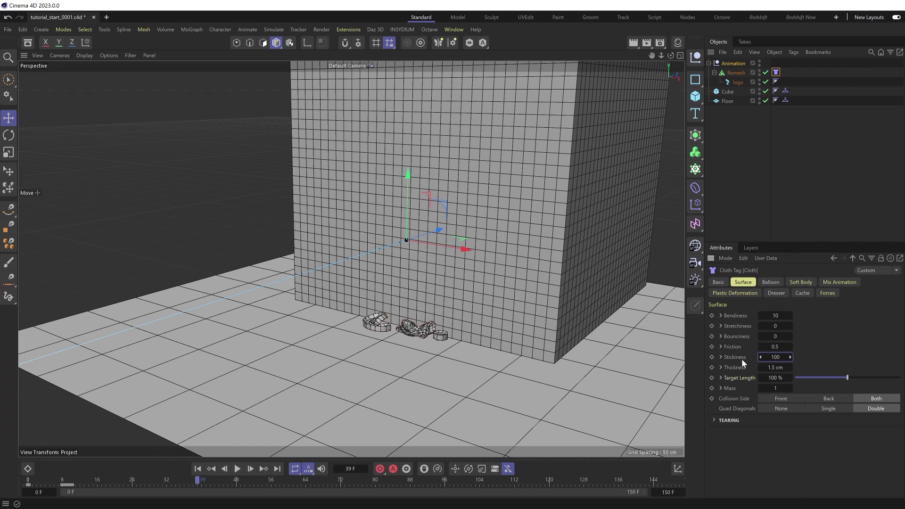
{"action": "left_click", "coordinate": [198, 469]}
{"action": "left_click", "coordinate": [237, 469]}
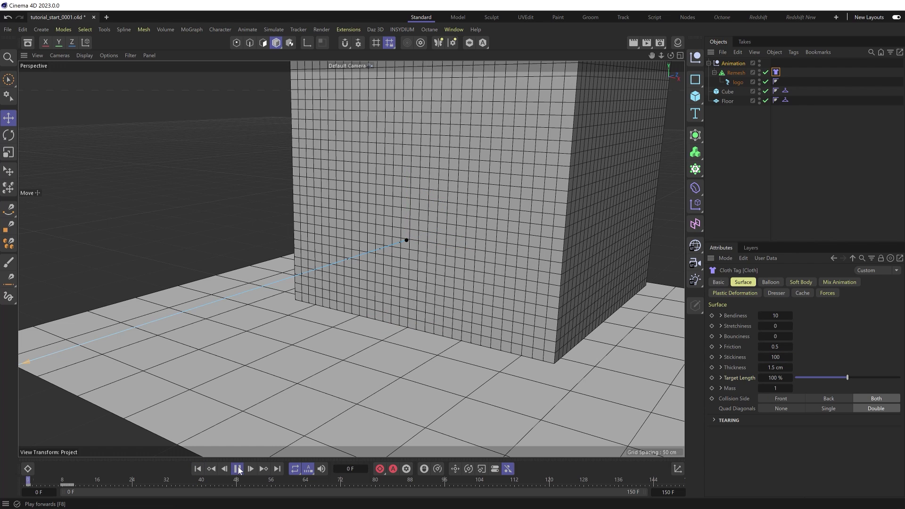
- Orbit to see the cube and floor, then replay the cloth simulation from the start
{"action": "left_click", "coordinate": [238, 469]}
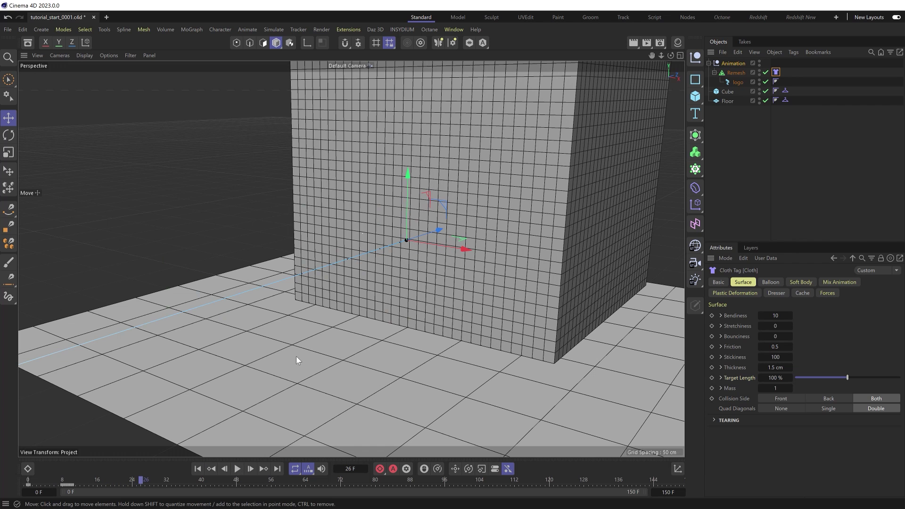
{"action": "scroll", "coordinate": [297, 356], "scroll_direction": "down", "scroll_amount": 3}
{"action": "left_click_drag", "start_coordinate": [285, 361], "coordinate": [291, 327], "text": "alt"}
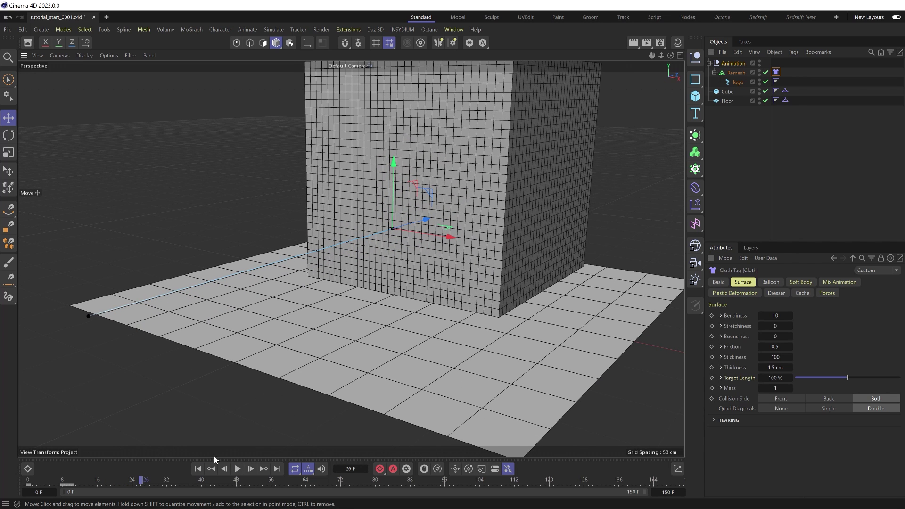
{"action": "left_click", "coordinate": [198, 469]}
{"action": "left_click", "coordinate": [237, 469]}
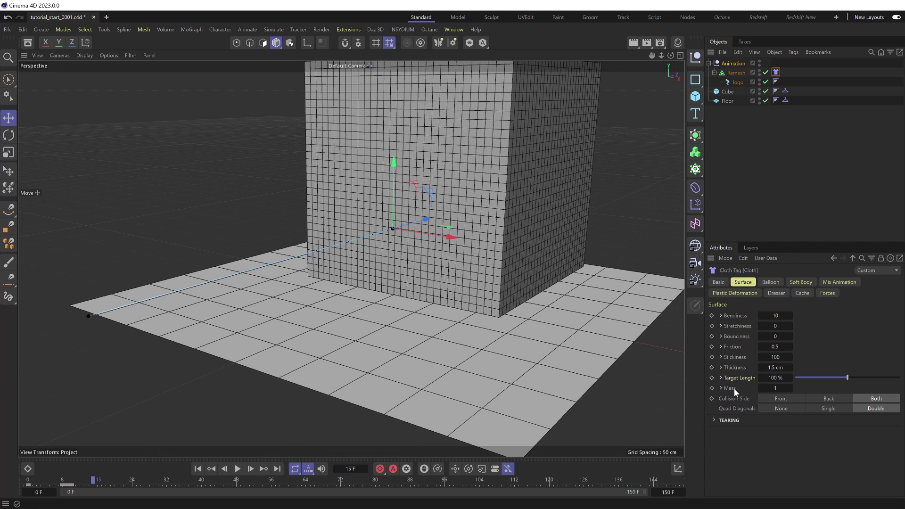
{"action": "left_click", "coordinate": [193, 469]}
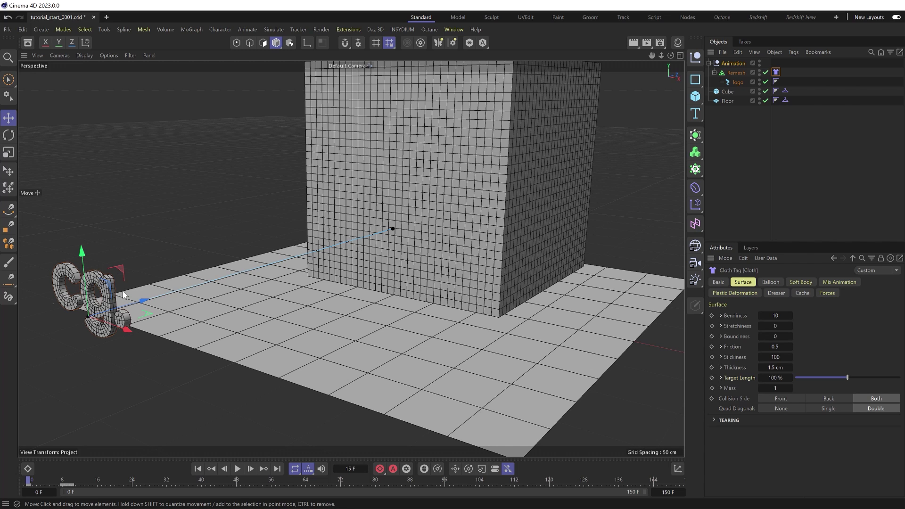
- Set the cloth Mass to 10, test the fall, and rewind to frame 0
{"action": "left_click", "coordinate": [779, 388]}
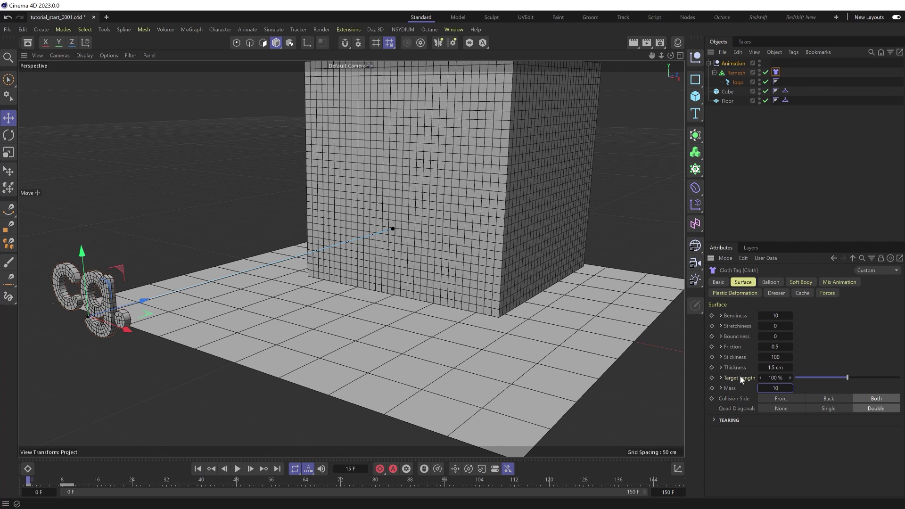
{"action": "left_click", "coordinate": [237, 469]}
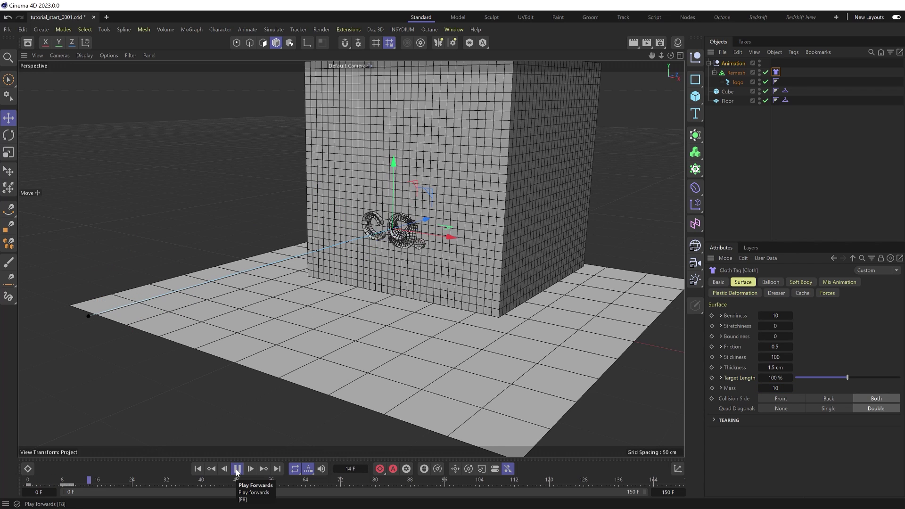
{"action": "left_click", "coordinate": [237, 469]}
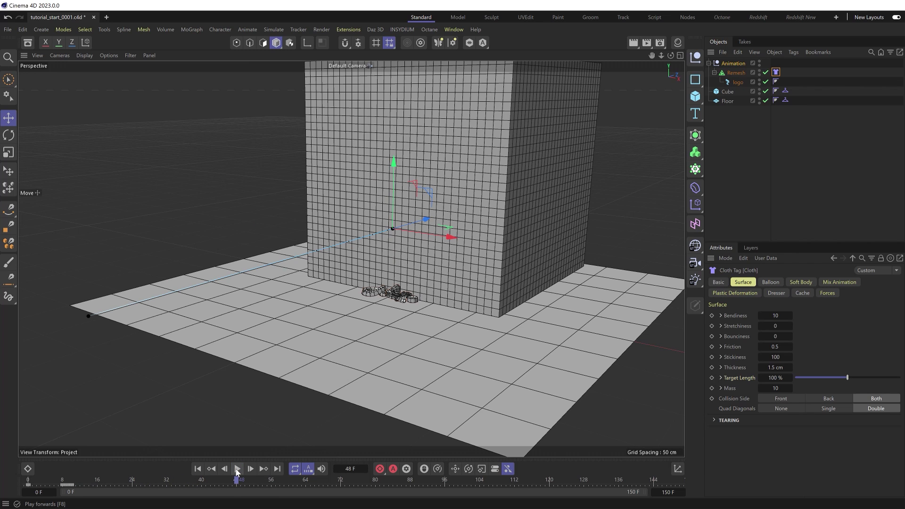
{"action": "left_click", "coordinate": [197, 469]}
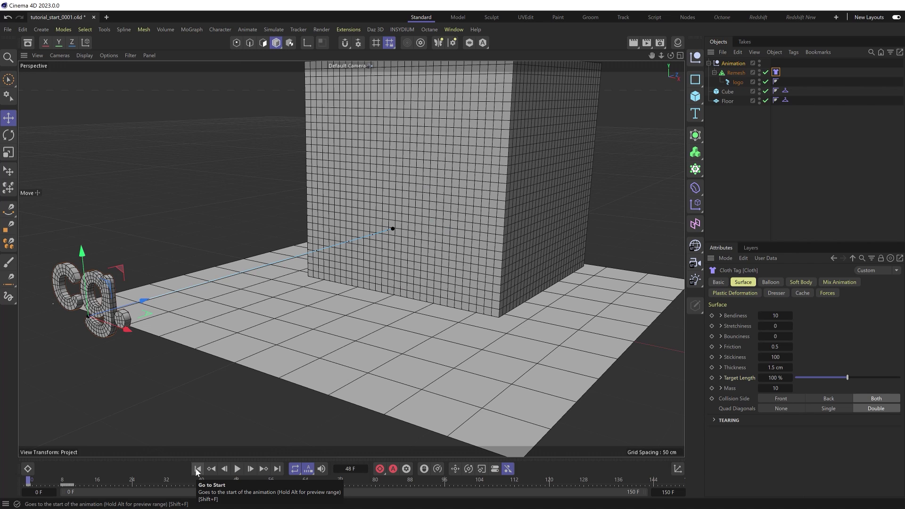
- Set Project Settings Simulation Substeps to 100 and play back the letters clinging to the wall
{"action": "key", "text": "ctrl+d"}
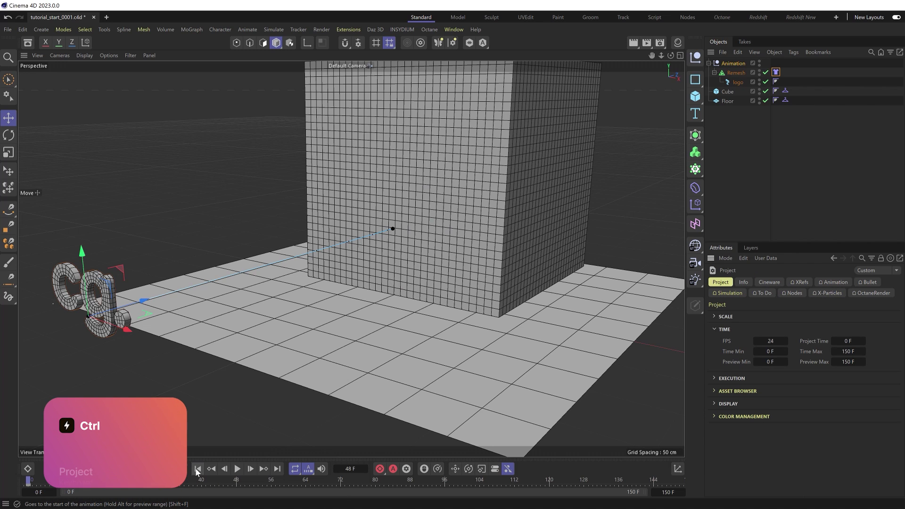
{"action": "left_click", "coordinate": [729, 293]}
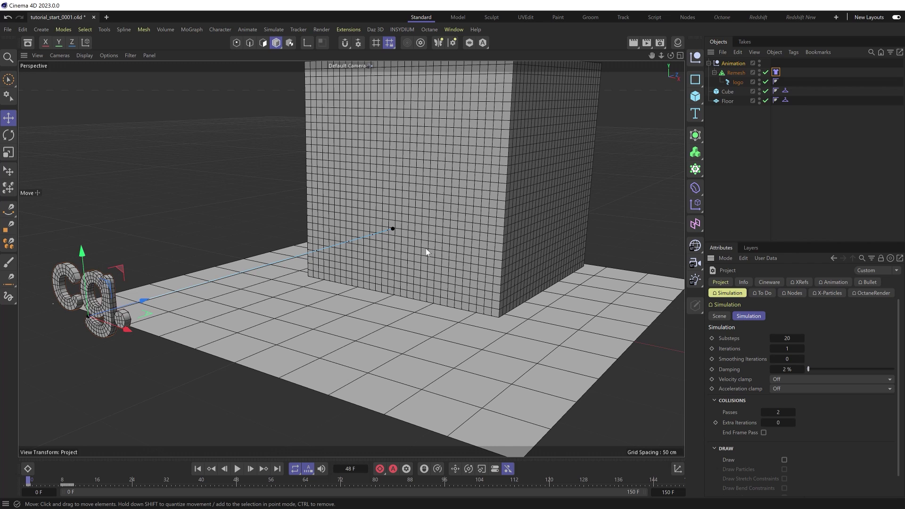
{"action": "left_click", "coordinate": [787, 337]}
{"action": "type", "text": "100"}
{"action": "key", "text": "Return"}
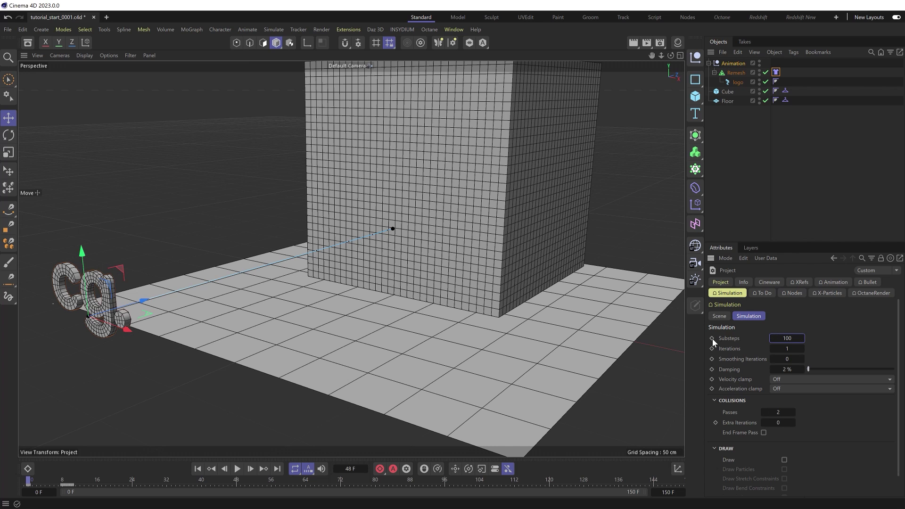
{"action": "left_click", "coordinate": [237, 470]}
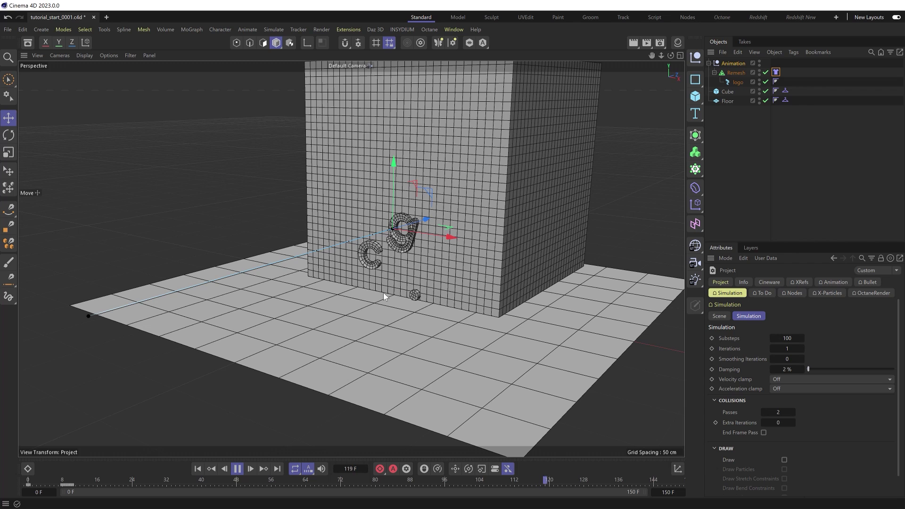
{"action": "left_click", "coordinate": [238, 469]}
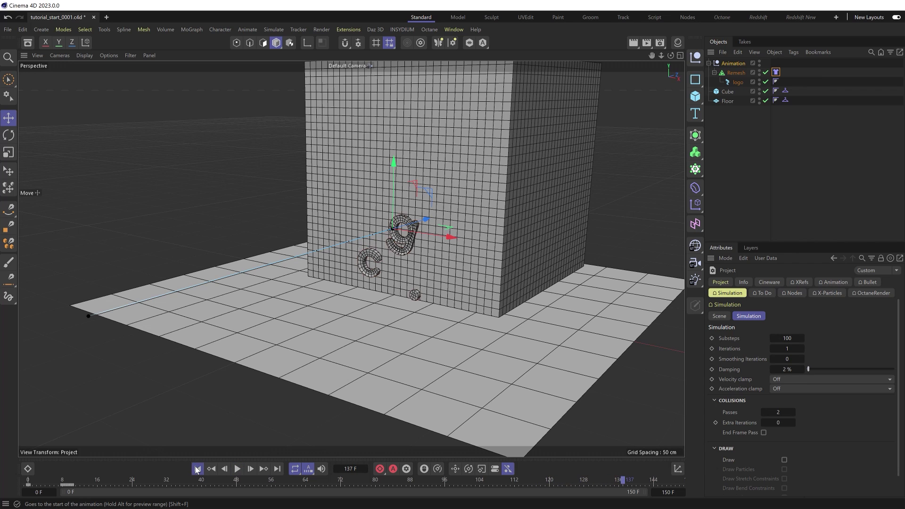
- Reopen the logo's Cloth tag settings and play the simulation from the first frame
{"action": "left_click", "coordinate": [198, 469]}
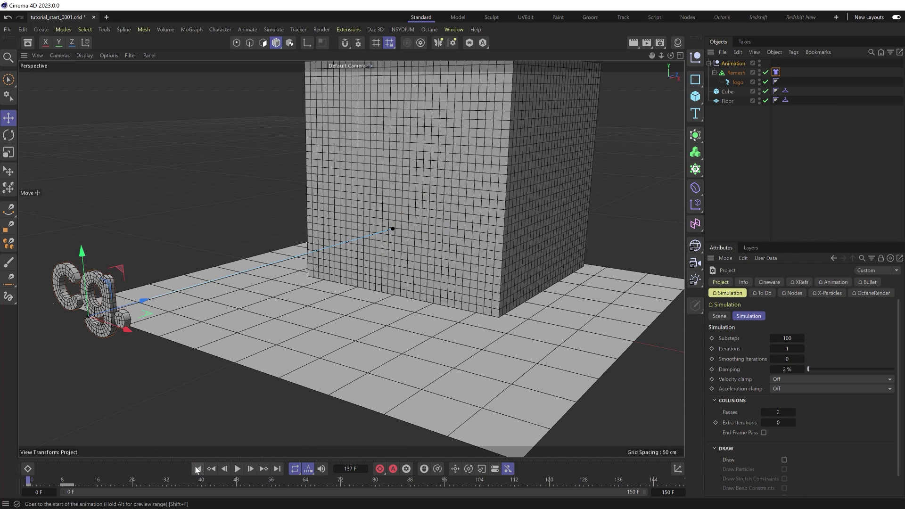
{"action": "left_click", "coordinate": [776, 73]}
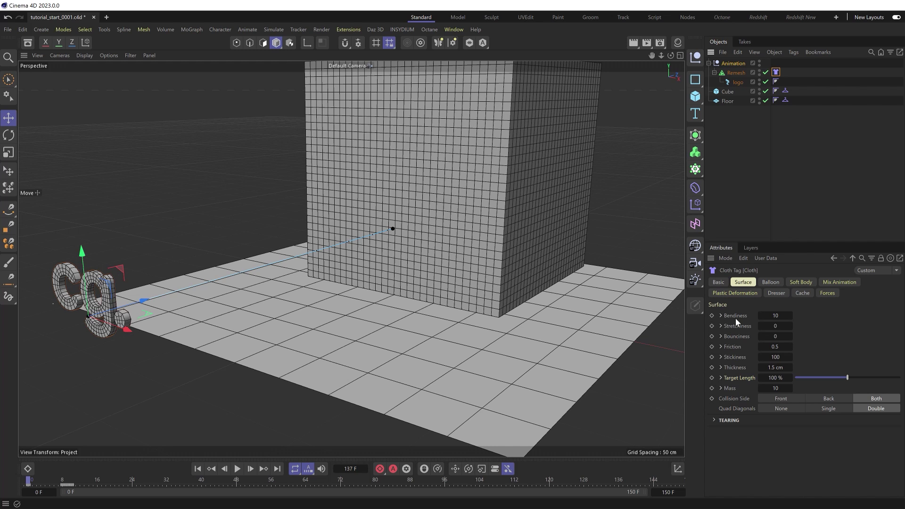
{"action": "left_click", "coordinate": [237, 469]}
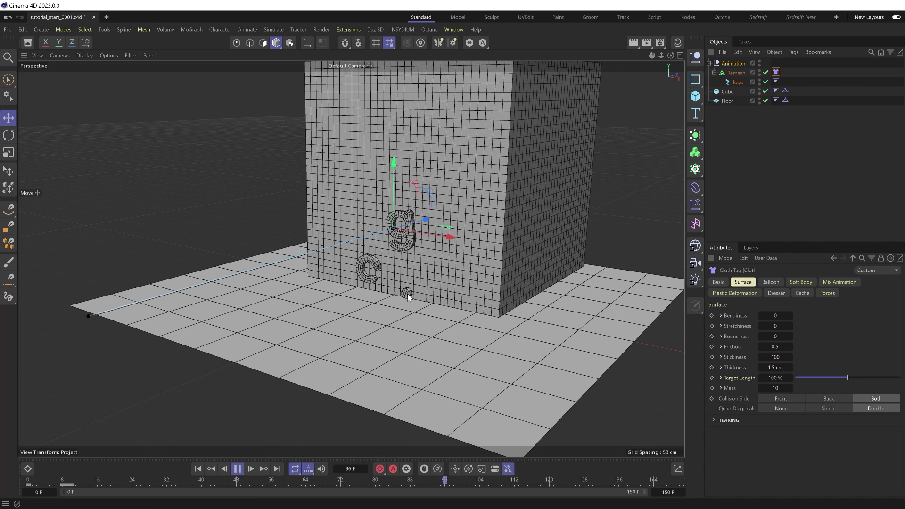
{"action": "left_click", "coordinate": [238, 469]}
{"action": "left_click", "coordinate": [197, 468]}
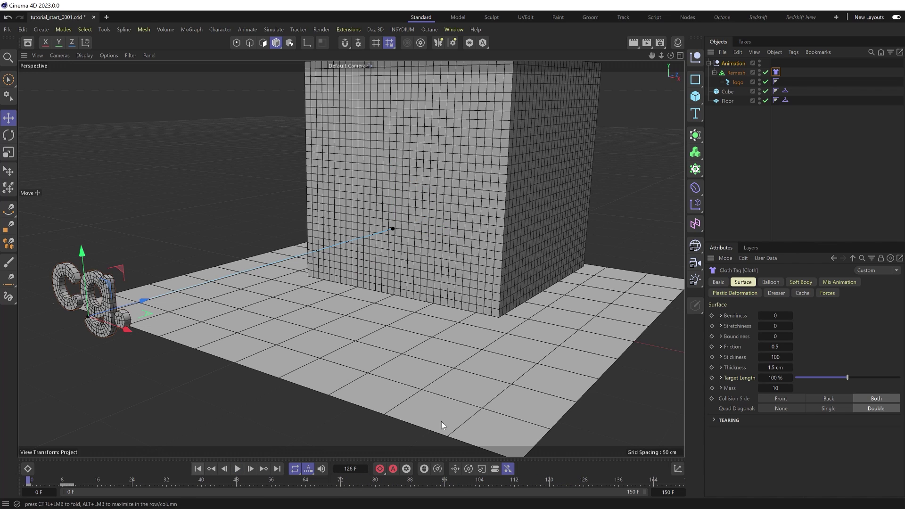
- Lower the cloth Stretchiness and replay the logo sliding down the wall
{"action": "left_click", "coordinate": [775, 327]}
{"action": "left_click", "coordinate": [237, 469]}
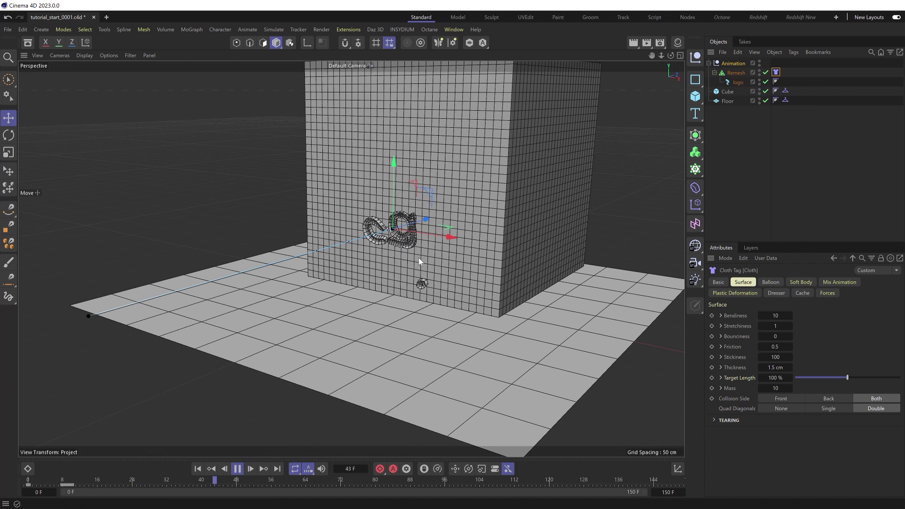
{"action": "left_click", "coordinate": [238, 469]}
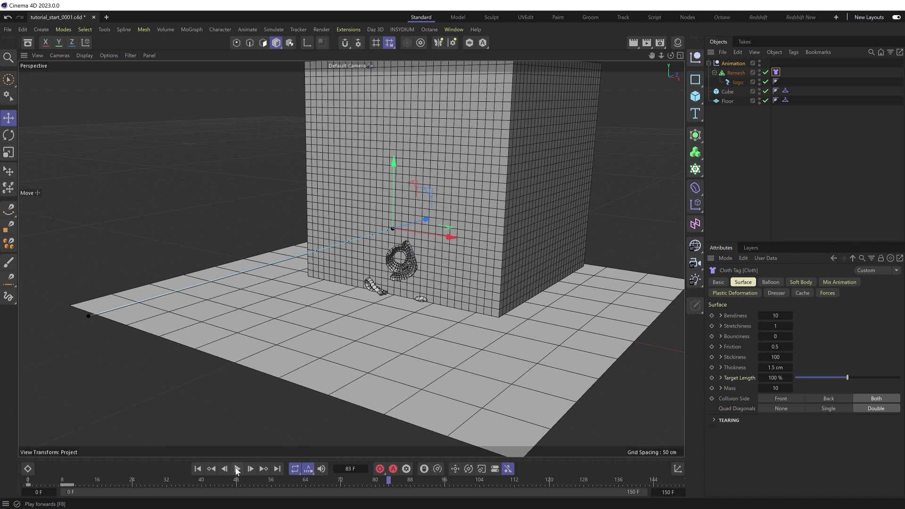
{"action": "left_click", "coordinate": [199, 469]}
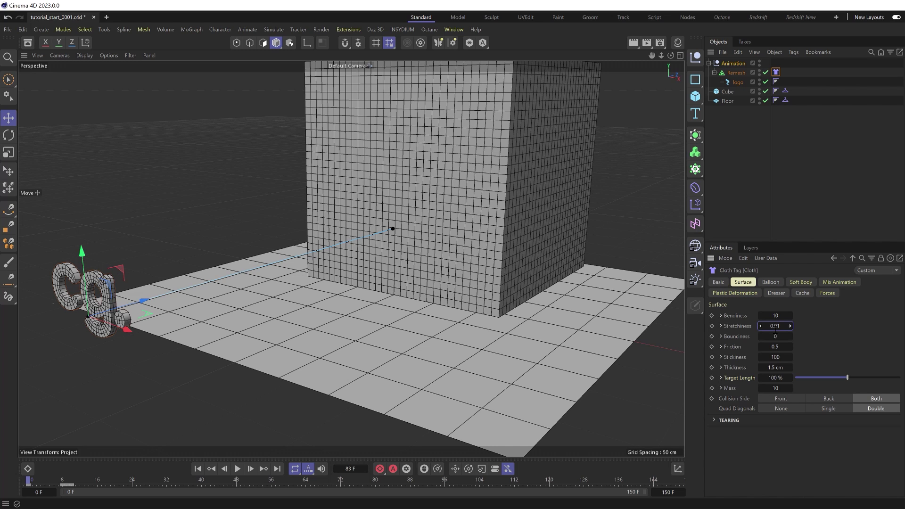
- Change the cloth Friction value and test-play the simulation, rewinding to the start
{"action": "left_click", "coordinate": [775, 347]}
{"action": "left_click", "coordinate": [237, 469]}
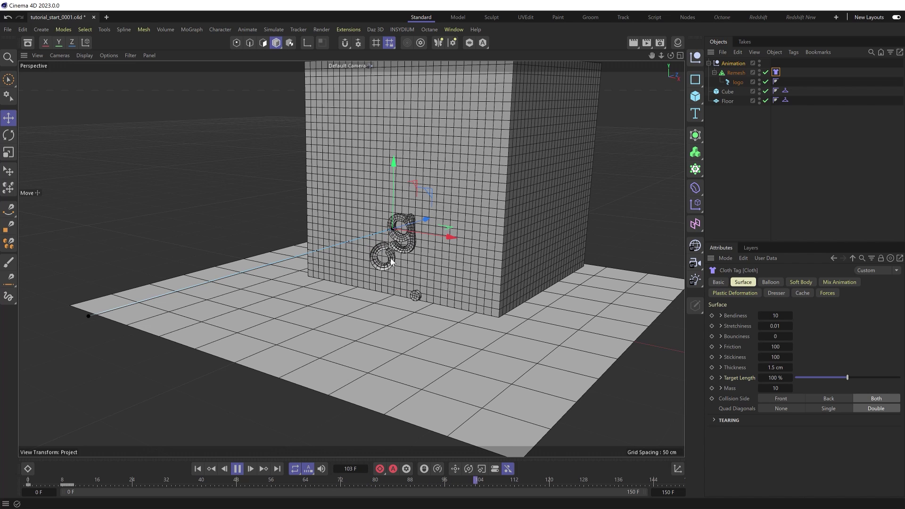
{"action": "left_click", "coordinate": [237, 473]}
{"action": "left_click", "coordinate": [197, 468]}
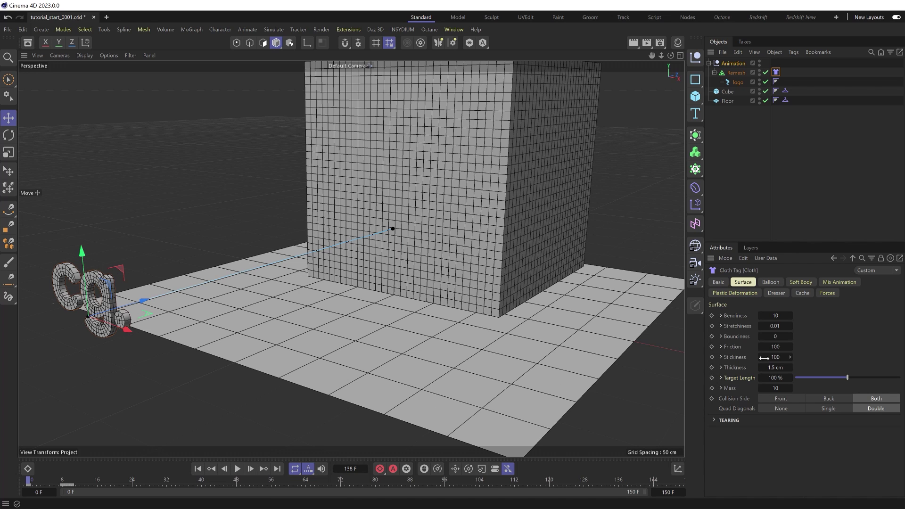
- Set Friction to 1000, replay the heavier, stickier cloth, and save as tutorial_start_0002.c4d
{"action": "left_click", "coordinate": [775, 348]}
{"action": "type", "text": "1000"}
{"action": "left_click", "coordinate": [237, 469]}
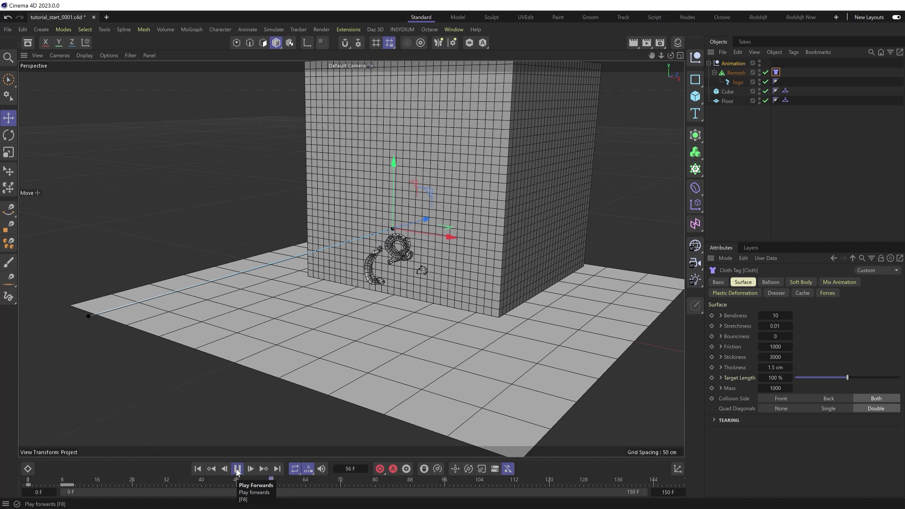
{"action": "left_click", "coordinate": [237, 470]}
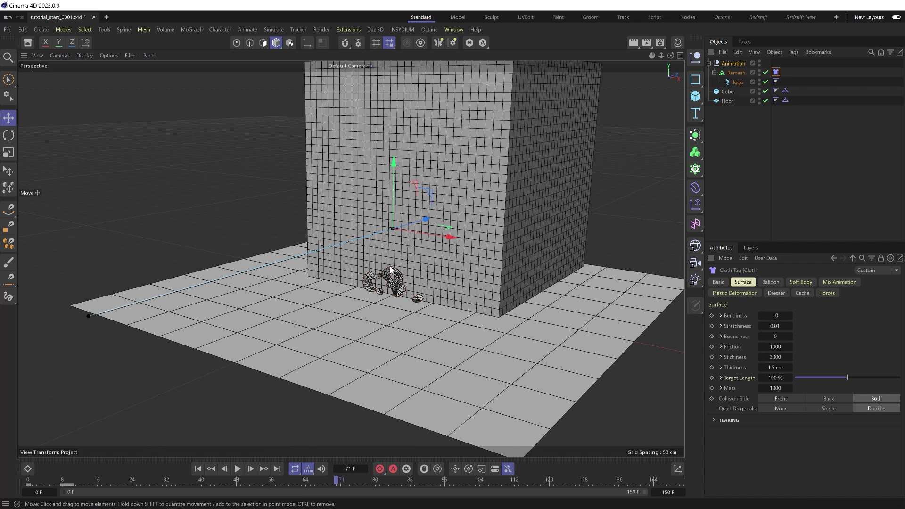
{"action": "scroll", "coordinate": [395, 278], "scroll_direction": "up", "scroll_amount": 5}
{"action": "key", "text": "ctrl+alt+s"}
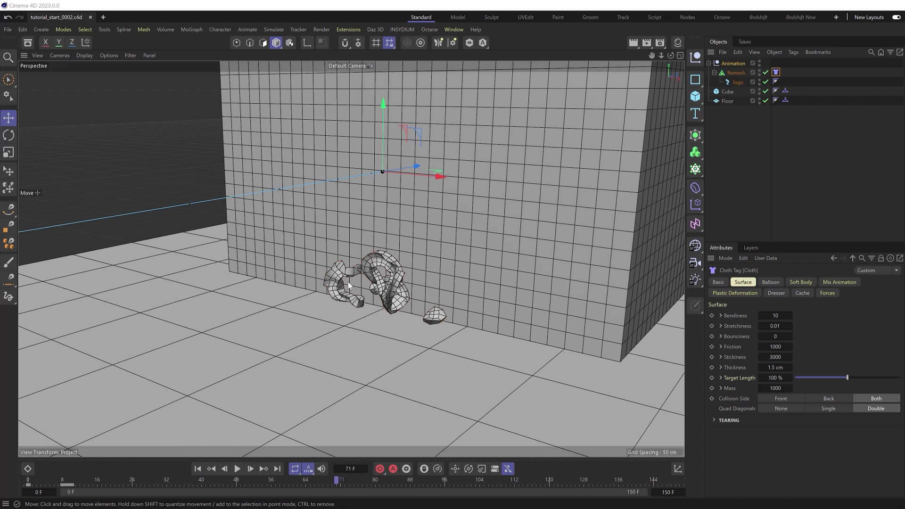
- Add a Subdivision Surface and nest the Animation group inside it
{"action": "left_click", "coordinate": [695, 136]}
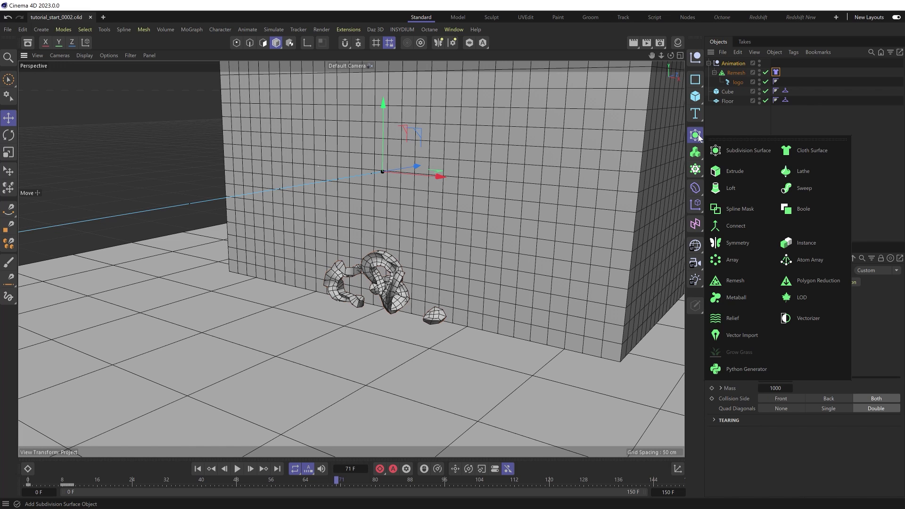
{"action": "left_click", "coordinate": [734, 150]}
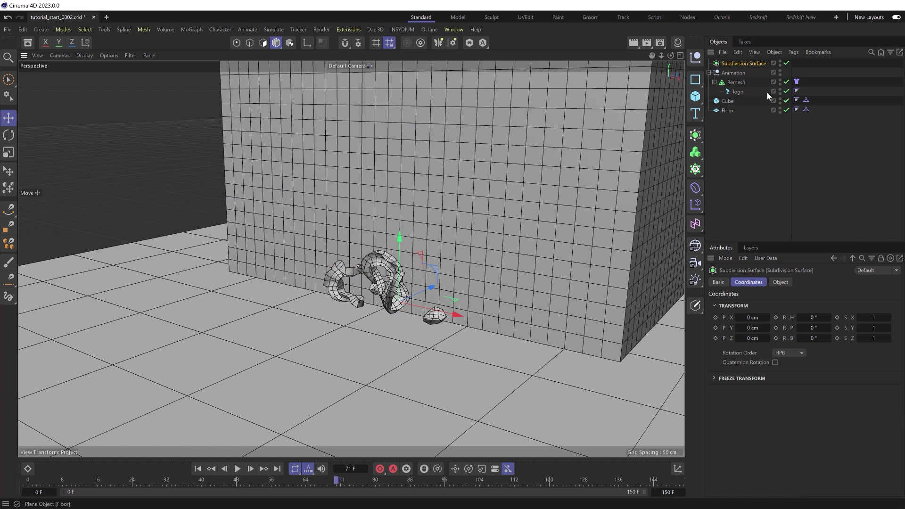
{"action": "left_click_drag", "start_coordinate": [732, 72], "coordinate": [733, 66]}
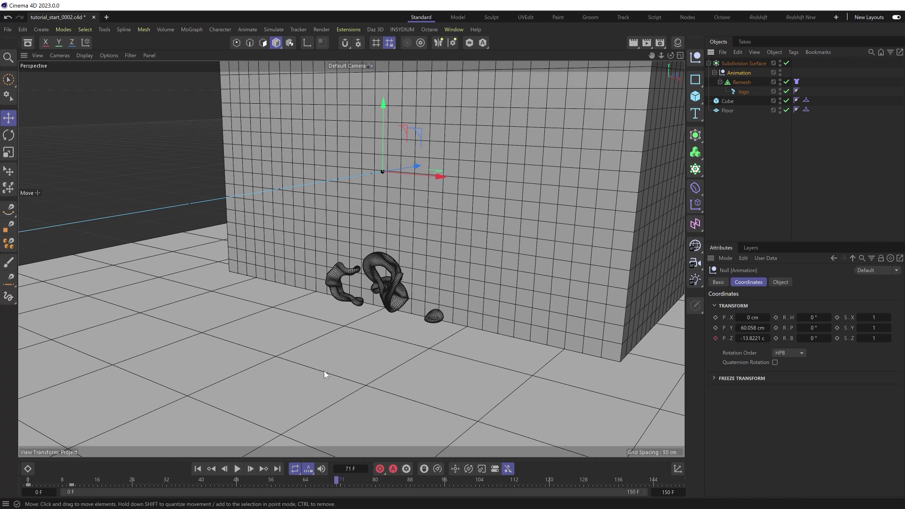
- Replay the animation from frame 0 to preview the smoothed cloth logo
{"action": "left_click", "coordinate": [197, 468]}
{"action": "left_click", "coordinate": [238, 469]}
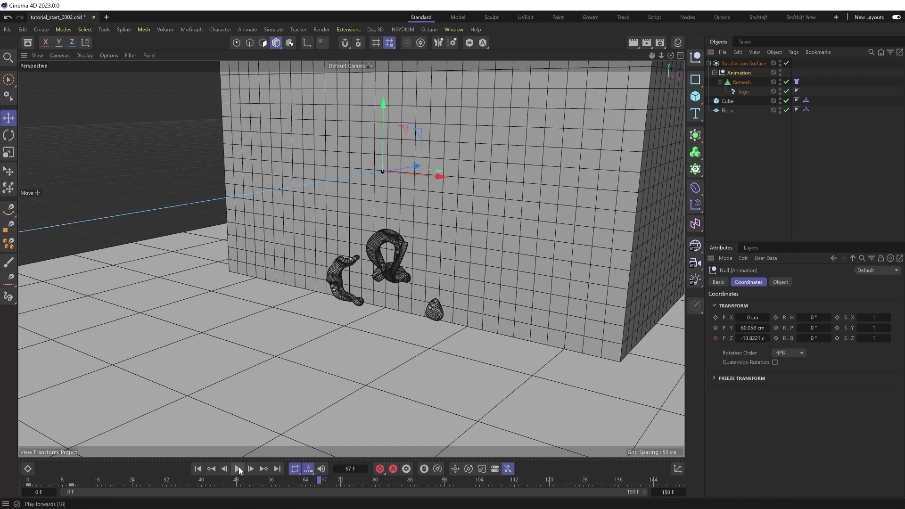
{"action": "left_click", "coordinate": [238, 468]}
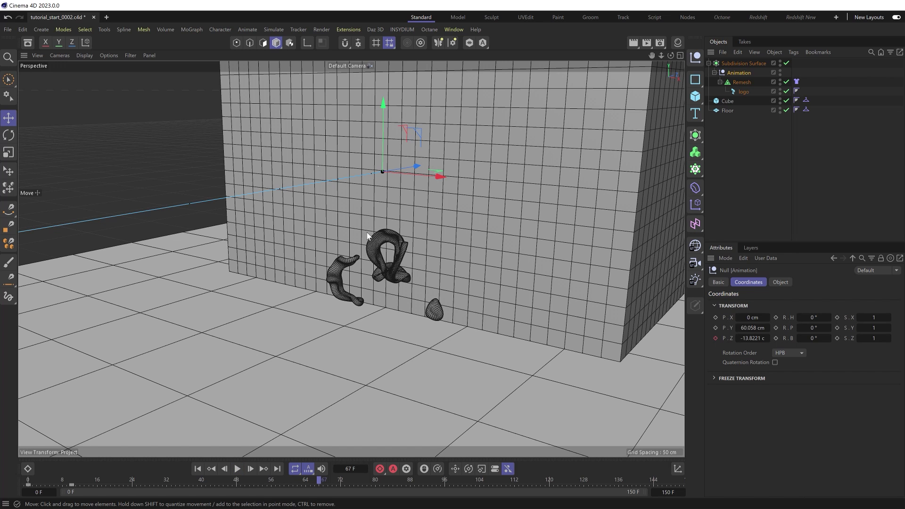
- Cache the Remesh logo's cloth simulation for the whole scene
{"action": "left_click", "coordinate": [797, 82]}
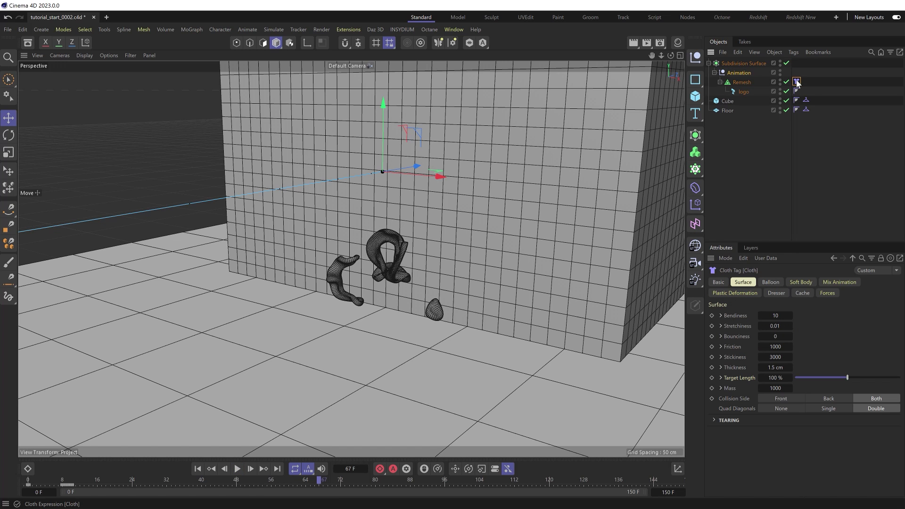
{"action": "left_click", "coordinate": [803, 294]}
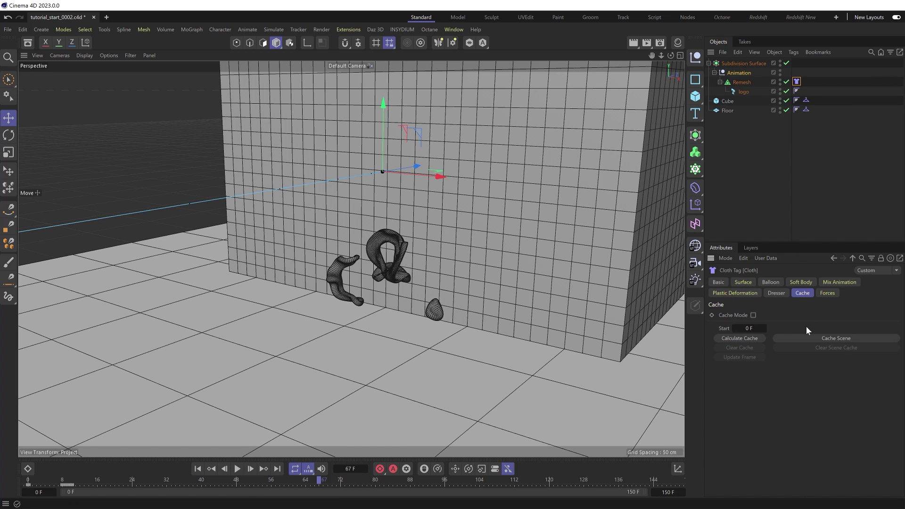
{"action": "left_click", "coordinate": [792, 338]}
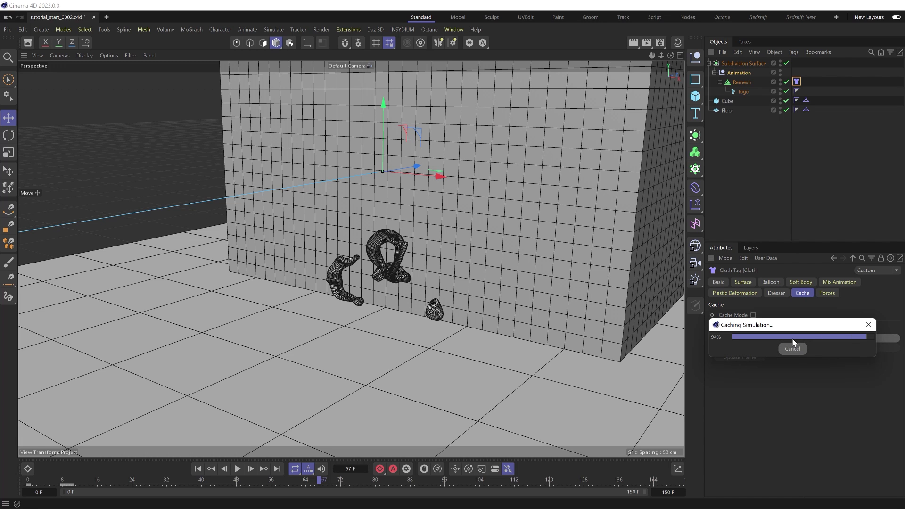
- Play back the cached simulation, scrubbing the timeline and orbiting to watch the letters deform
{"action": "left_click", "coordinate": [237, 468]}
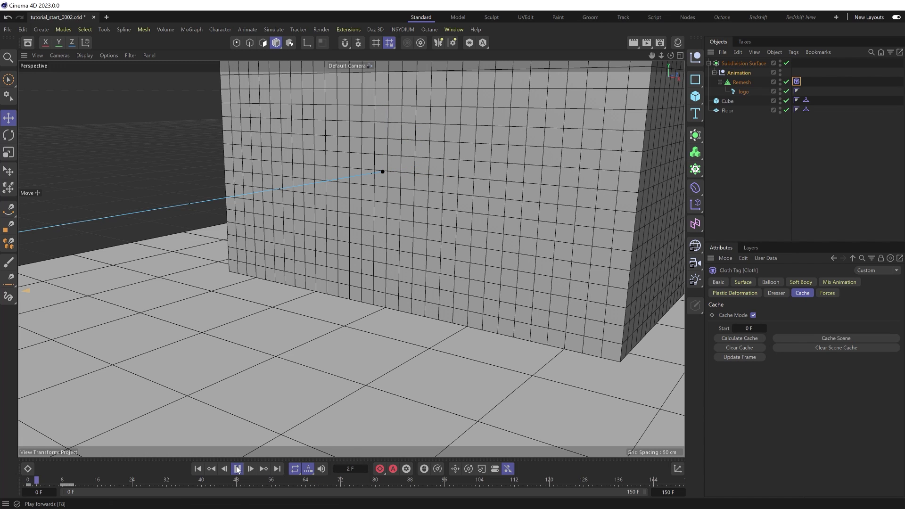
{"action": "left_click", "coordinate": [237, 469]}
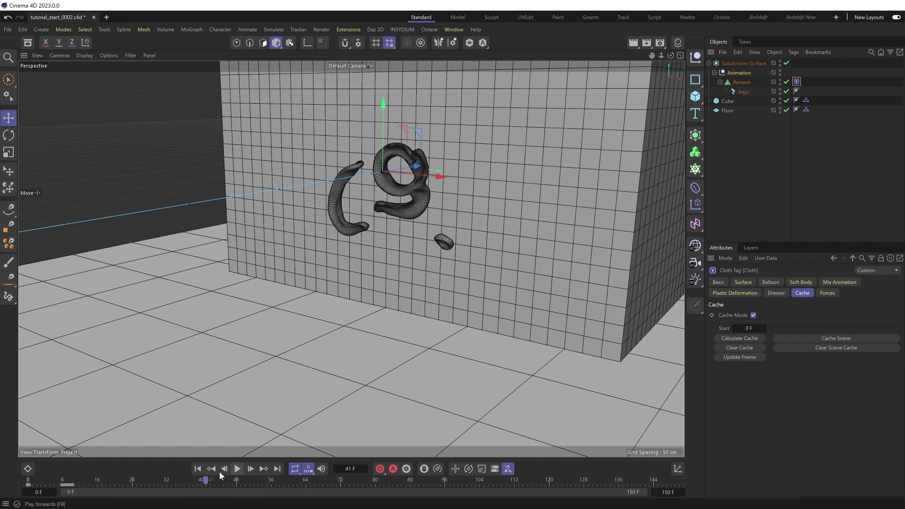
{"action": "left_click_drag", "start_coordinate": [207, 481], "coordinate": [173, 473]}
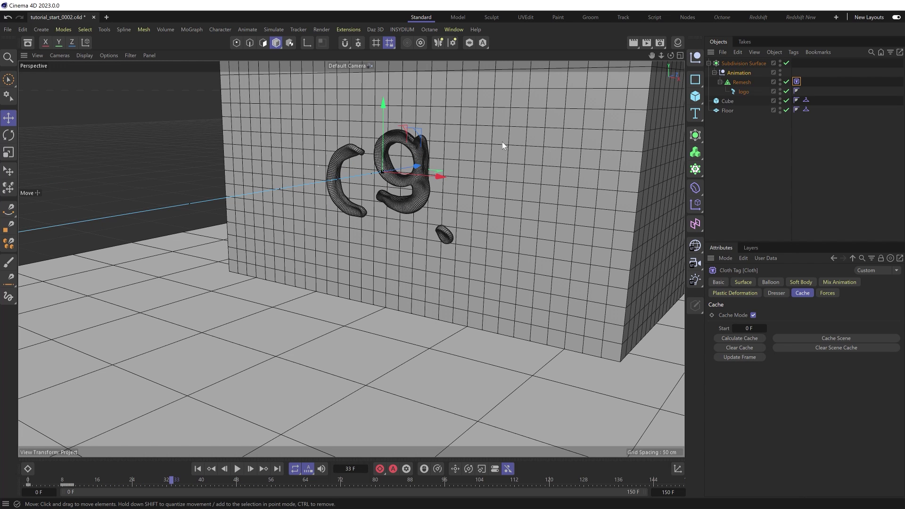
{"action": "left_click_drag", "start_coordinate": [496, 140], "coordinate": [406, 208], "text": "alt"}
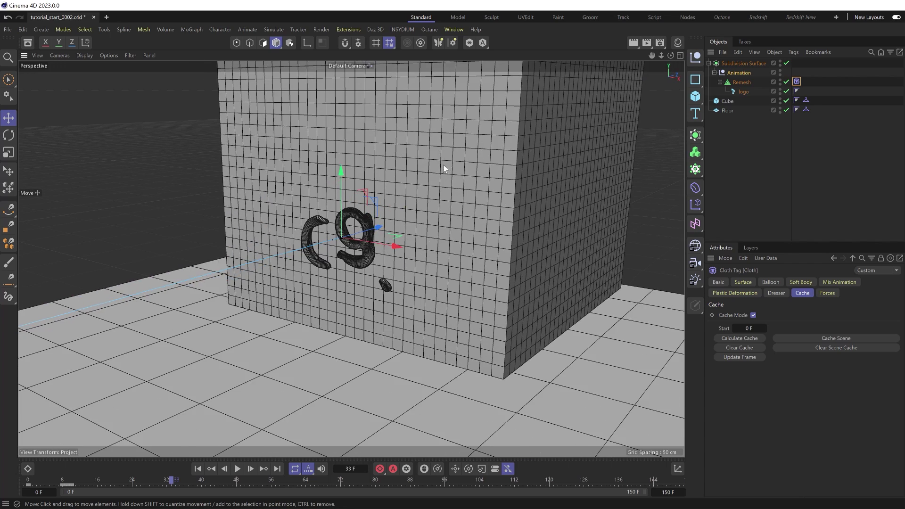
{"action": "left_click_drag", "start_coordinate": [444, 168], "coordinate": [320, 301], "text": "alt"}
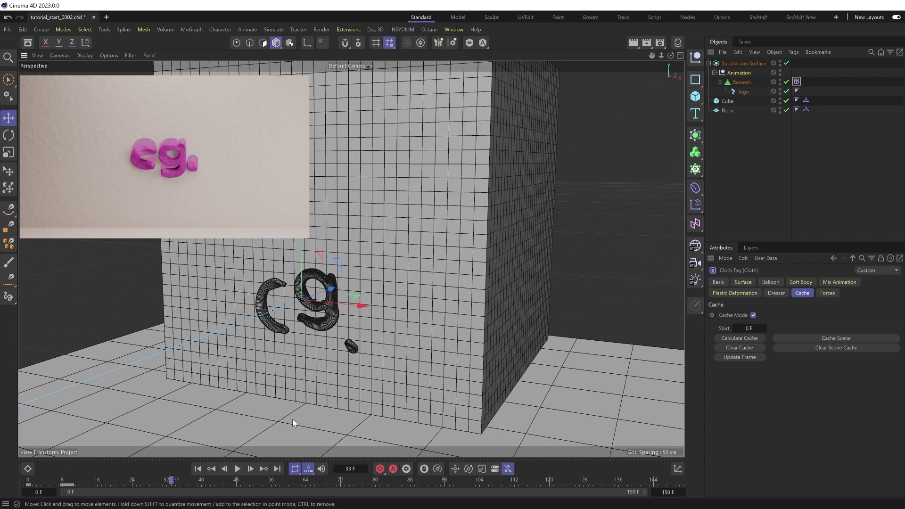
{"action": "left_click_drag", "start_coordinate": [171, 480], "coordinate": [332, 495]}
- Add a Plane and set its Orientation to +Z so it stands upright
{"action": "left_click", "coordinate": [696, 96]}
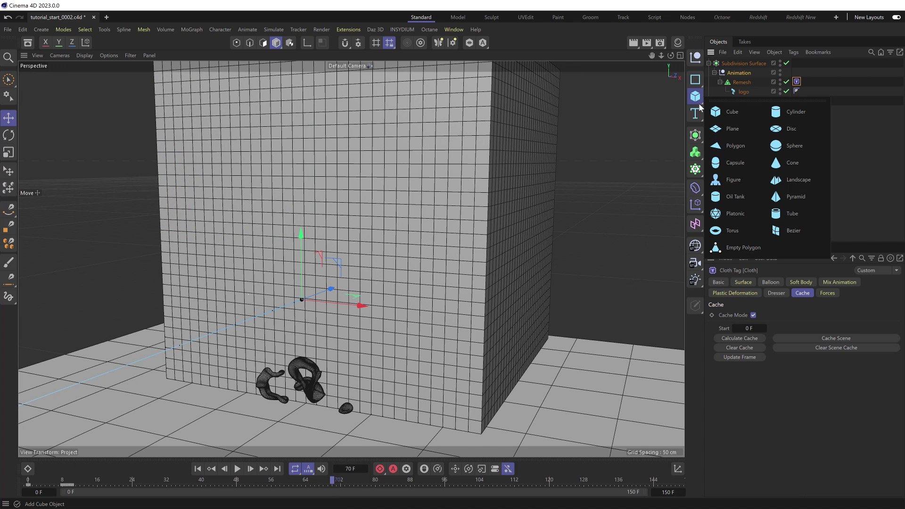
{"action": "left_click", "coordinate": [732, 129]}
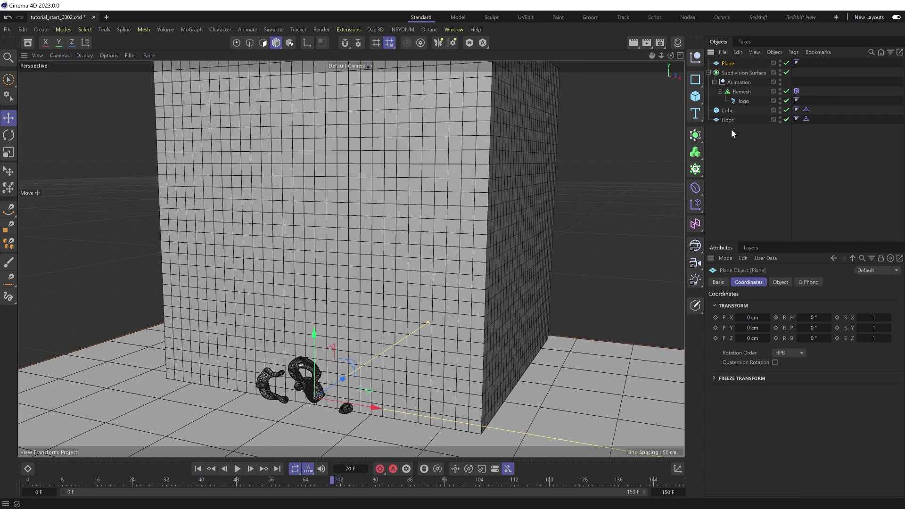
{"action": "left_click", "coordinate": [780, 283]}
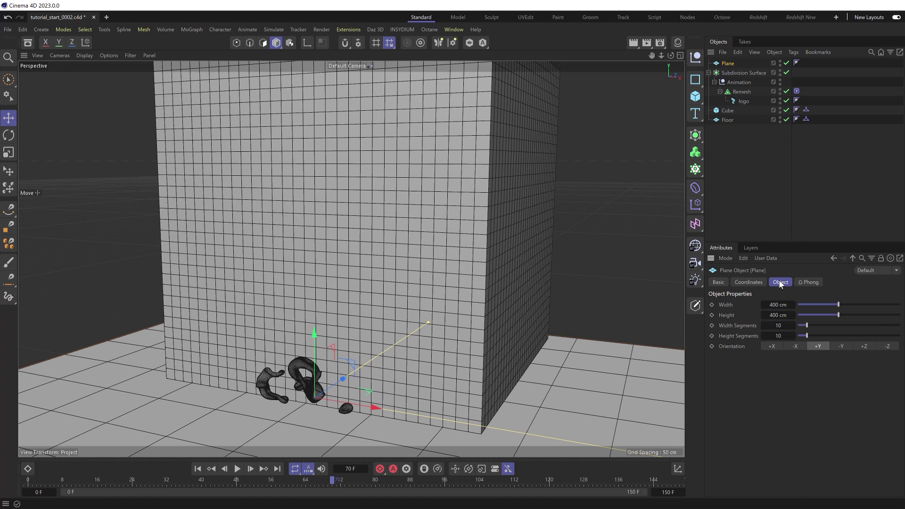
{"action": "left_click", "coordinate": [865, 346]}
- Move, shrink and raise the plane onto the cube's front face
{"action": "left_click_drag", "start_coordinate": [527, 231], "coordinate": [372, 250], "text": "alt"}
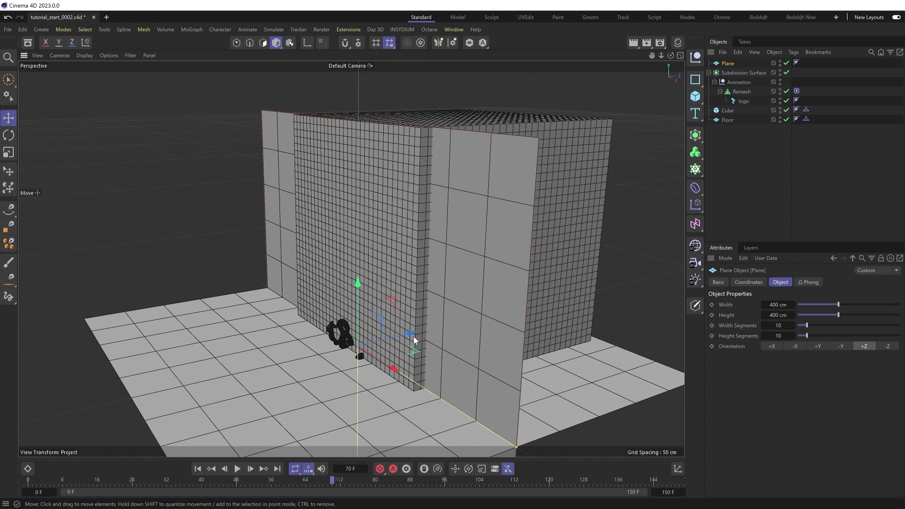
{"action": "left_click_drag", "start_coordinate": [412, 336], "coordinate": [403, 337]}
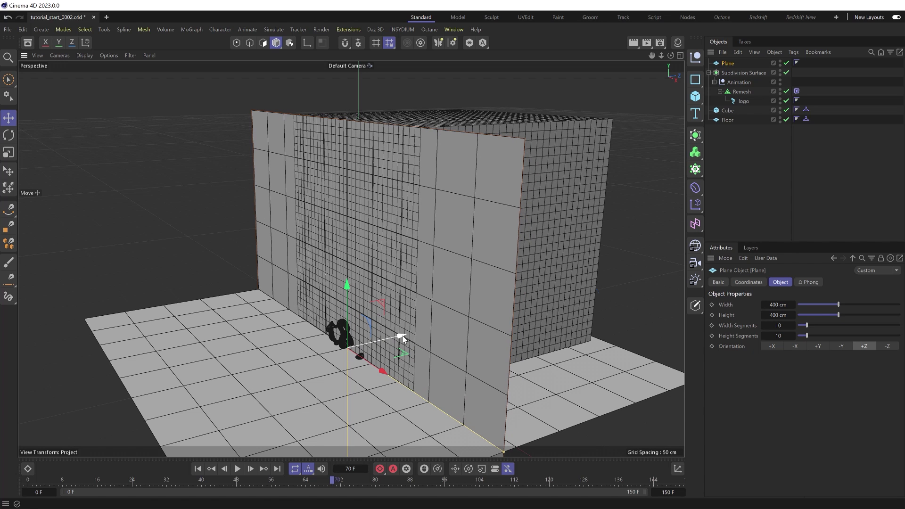
{"action": "key", "text": "t"}
{"action": "left_click_drag", "start_coordinate": [420, 287], "coordinate": [307, 395]}
{"action": "key", "text": "e"}
{"action": "left_click_drag", "start_coordinate": [344, 296], "coordinate": [361, 229]}
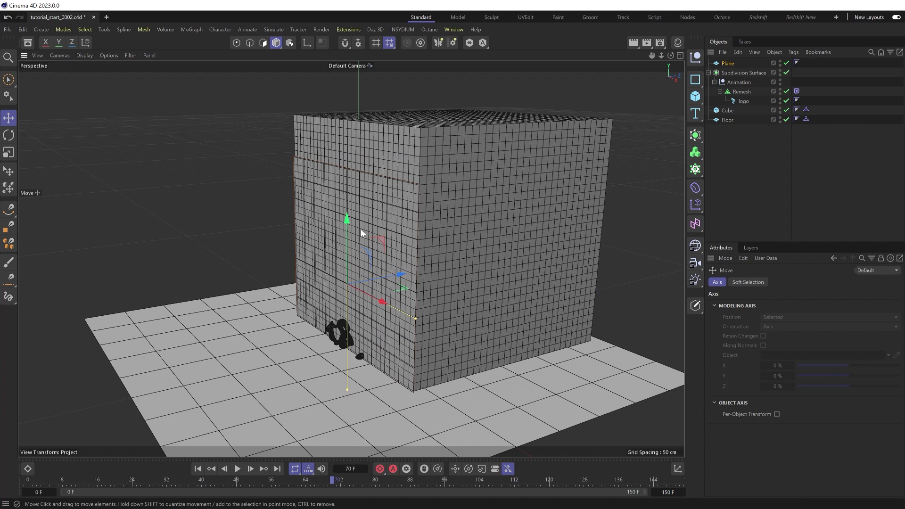
- Hide the Cube in the viewport and view the plane head-on from frame 0
{"action": "left_click", "coordinate": [780, 108]}
{"action": "left_click_drag", "start_coordinate": [424, 302], "coordinate": [269, 441], "text": "alt"}
{"action": "left_click", "coordinate": [198, 469]}
- Set the wall Plane's Width and Height Segments to 100 each
{"action": "left_click", "coordinate": [237, 469]}
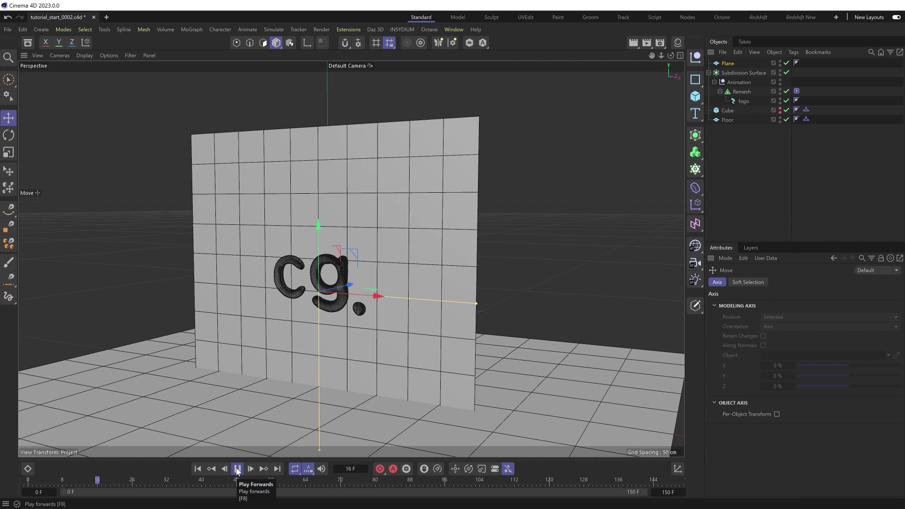
{"action": "left_click", "coordinate": [237, 469]}
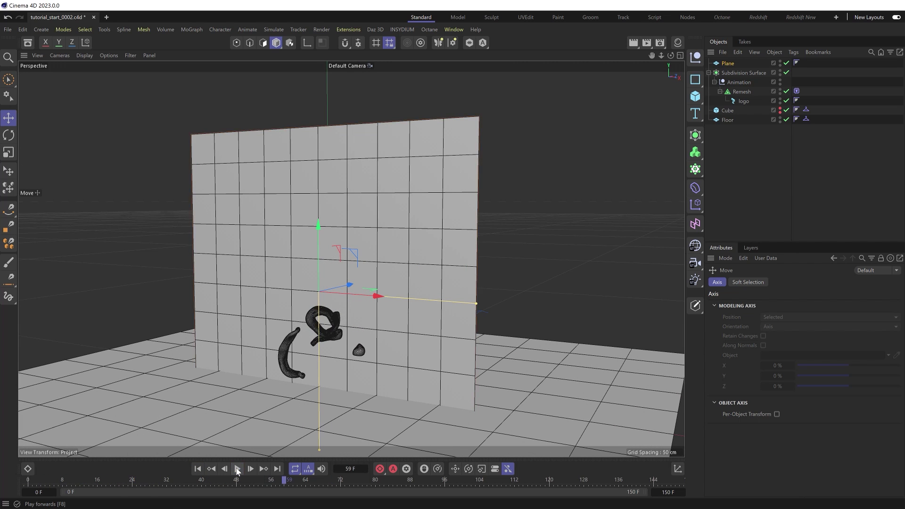
{"action": "left_click", "coordinate": [727, 63]}
{"action": "left_click", "coordinate": [784, 326]}
{"action": "left_click", "coordinate": [783, 336]}
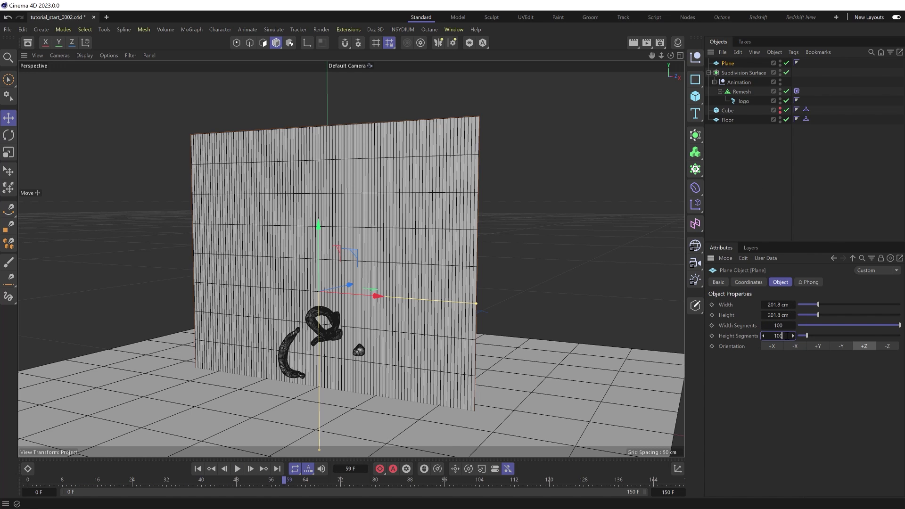
{"action": "key", "text": "Return"}
- Bring up the Commander to find a Vertex Map tag
{"action": "scroll", "coordinate": [380, 343], "scroll_direction": "up", "scroll_amount": 6}
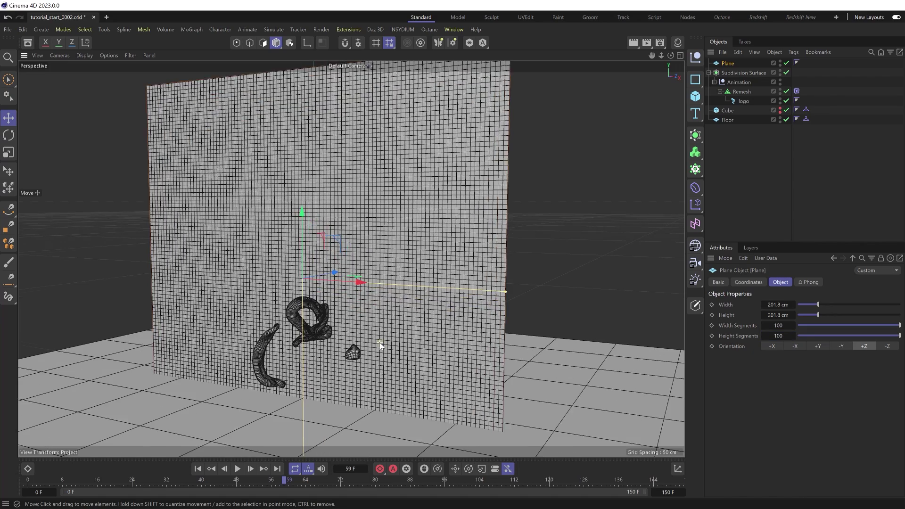
{"action": "scroll", "coordinate": [343, 324], "scroll_direction": "up", "scroll_amount": 1}
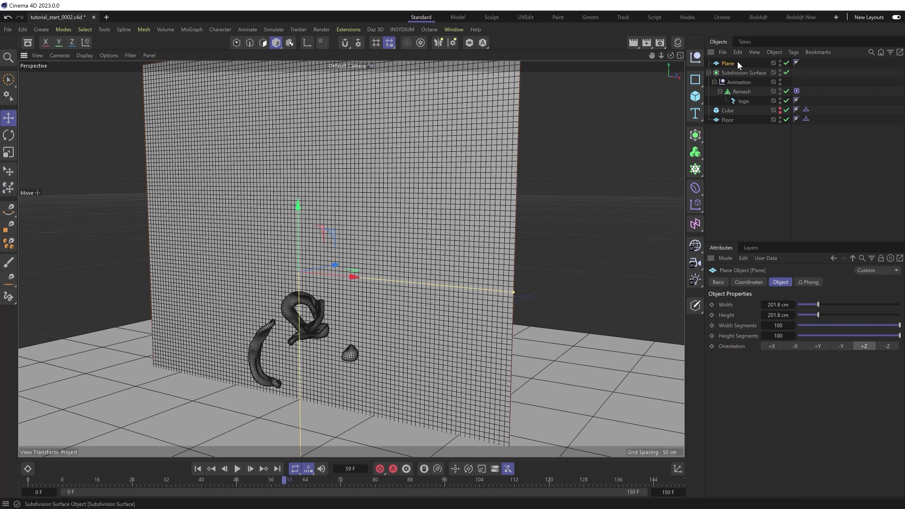
{"action": "key", "text": "shift+c"}
- Add a Vertex Map tag via the 'vertex' search and use the Remesh logo as its field
{"action": "type", "text": "vertex"}
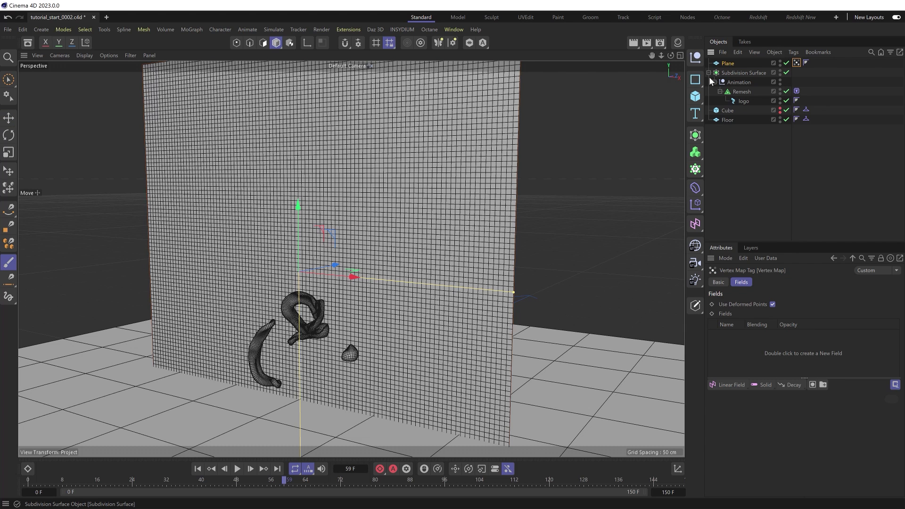
{"action": "left_click", "coordinate": [710, 79]}
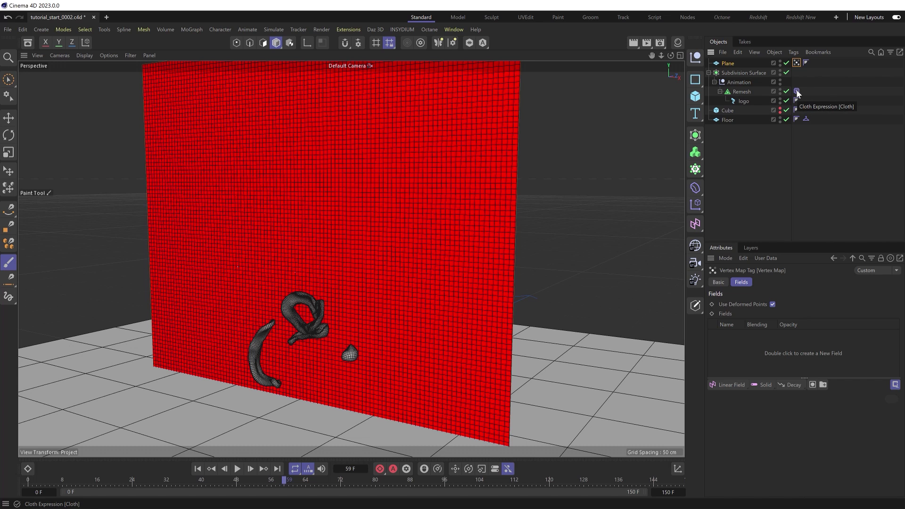
{"action": "left_click_drag", "start_coordinate": [737, 92], "coordinate": [719, 348]}
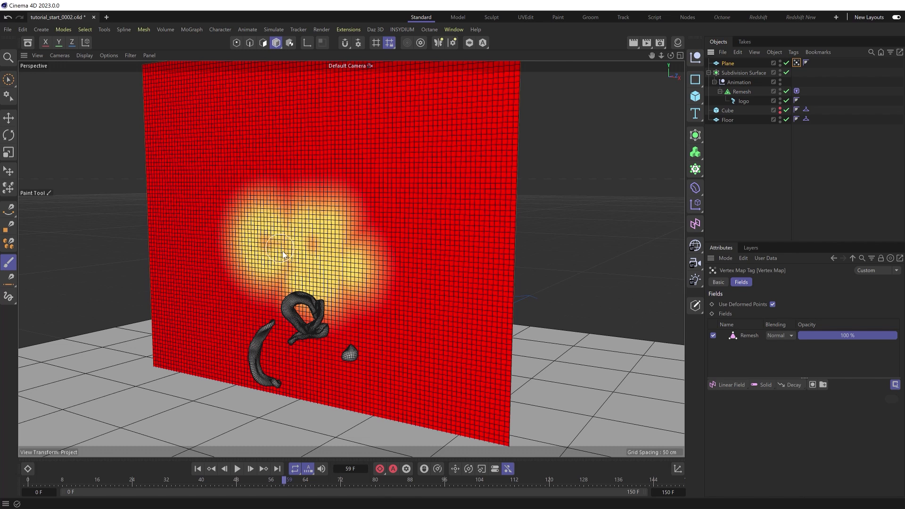
- Replay from frame 0 to preview the yellow trail on the wall
{"action": "left_click", "coordinate": [197, 469]}
{"action": "left_click", "coordinate": [237, 470]}
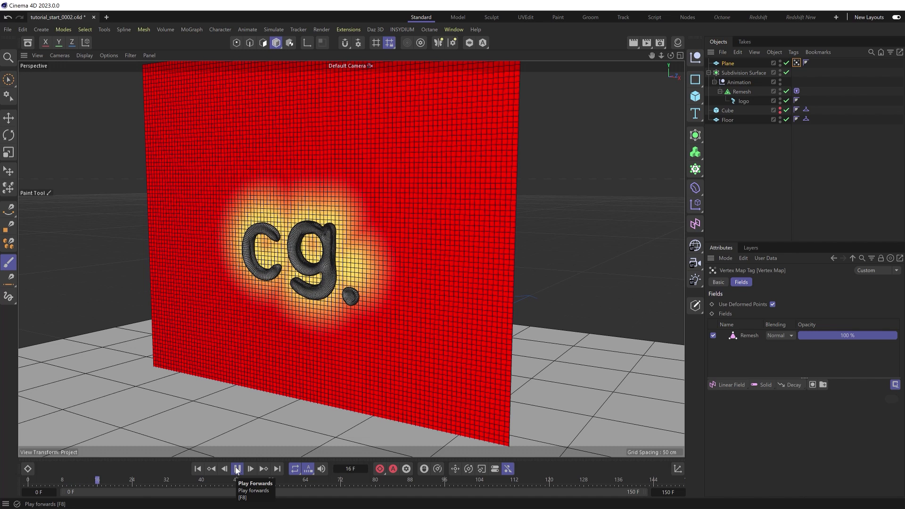
{"action": "left_click", "coordinate": [237, 469]}
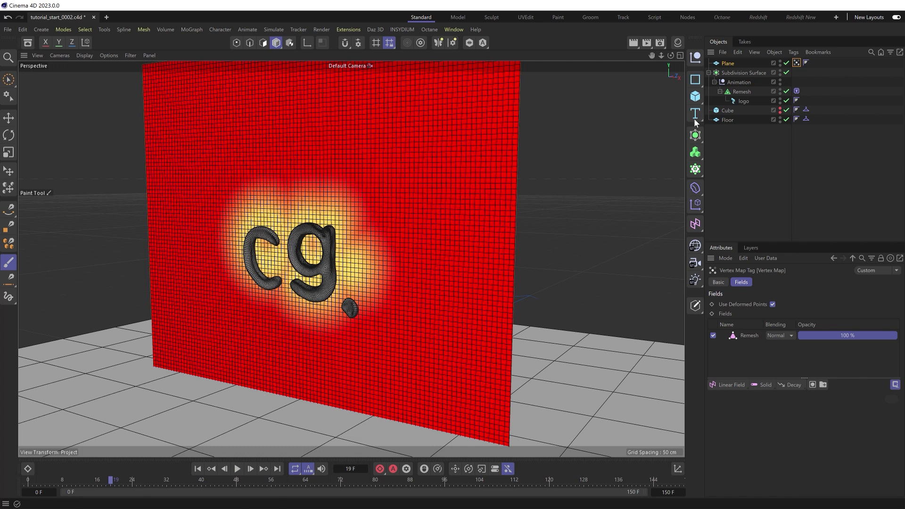
- Disable Subdivision Surface smoothing and wrap the Remesh object in a new Connect object
{"action": "left_click", "coordinate": [787, 73]}
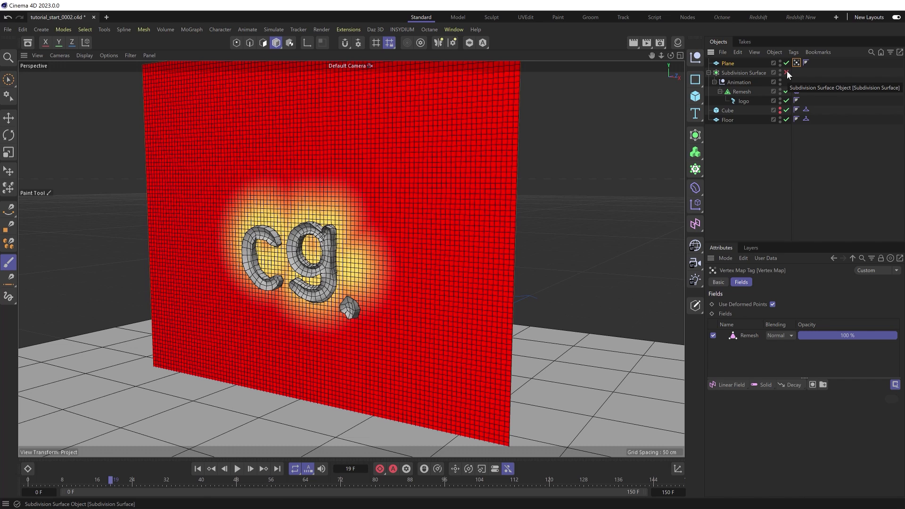
{"action": "left_click", "coordinate": [736, 94]}
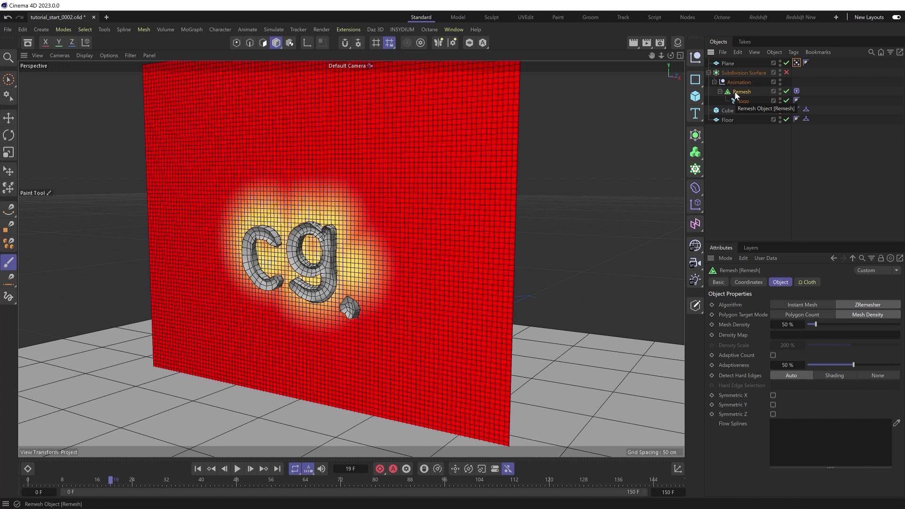
{"action": "key", "text": "shift+c"}
{"action": "type", "text": "conn"}
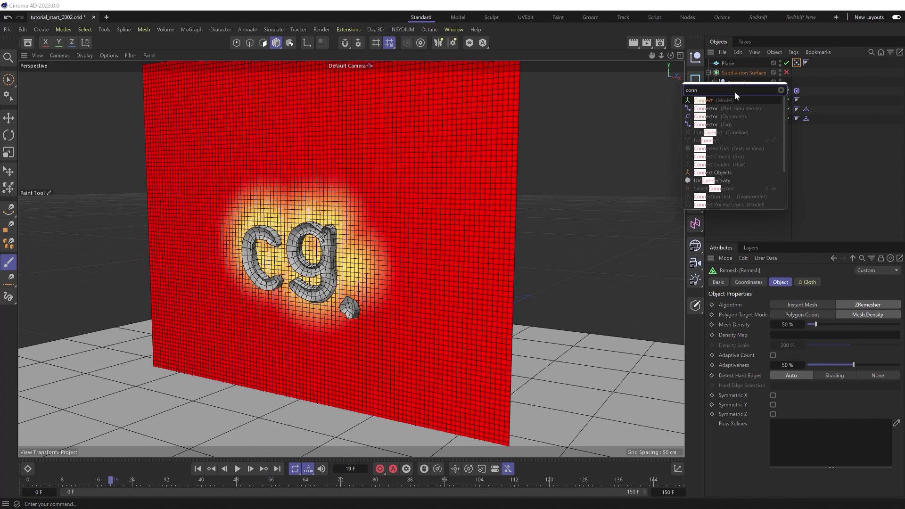
{"action": "left_click", "coordinate": [702, 100]}
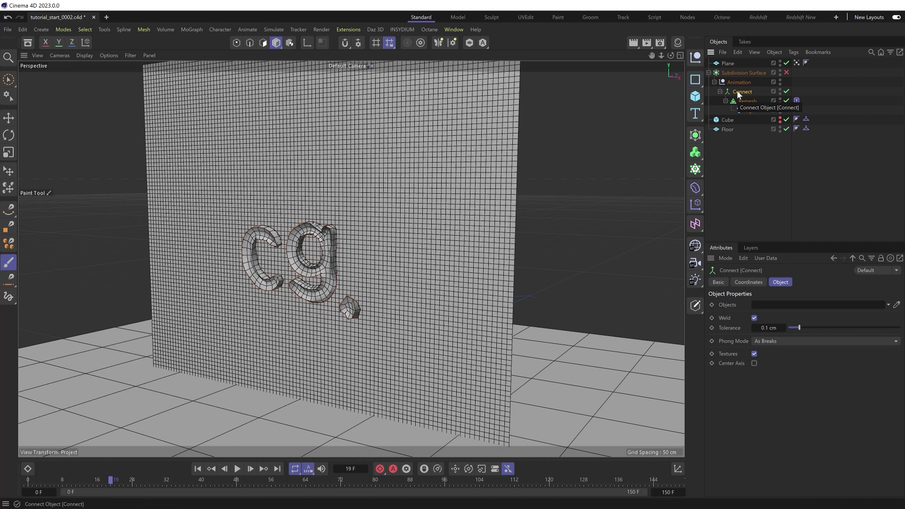
- Delete the Remesh field layer from the Plane's Vertex Map and drop Connect into its Fields
{"action": "left_click", "coordinate": [797, 63]}
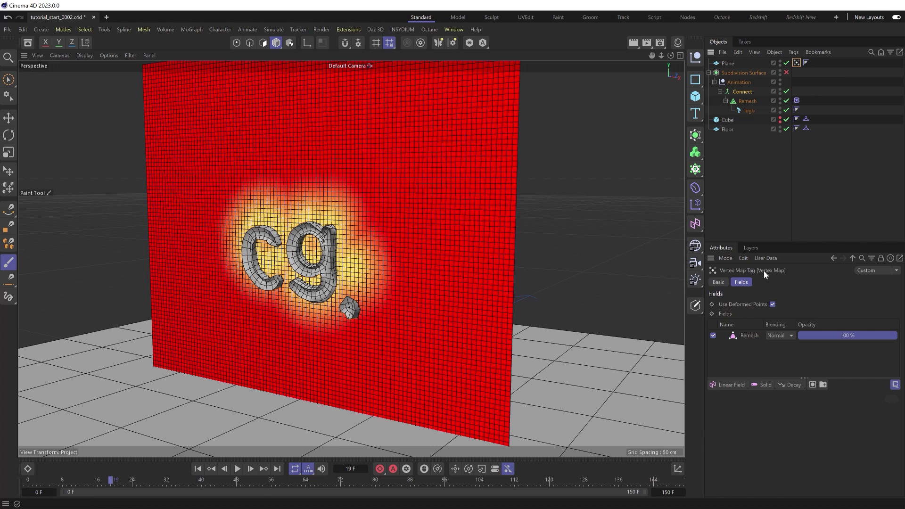
{"action": "left_click", "coordinate": [746, 335]}
{"action": "key", "text": "Delete"}
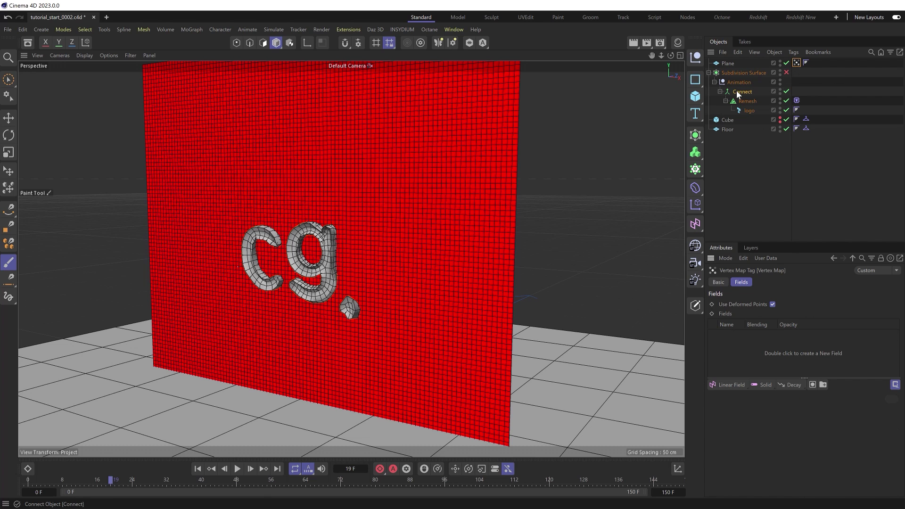
{"action": "left_click_drag", "start_coordinate": [736, 91], "coordinate": [750, 340]}
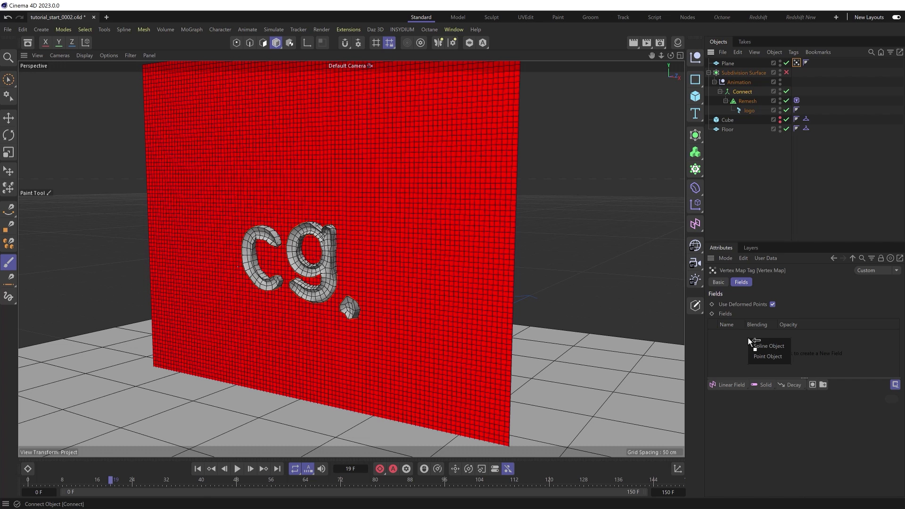
- Add Connect as a Point Object field and preview the logo's fall from frame 0
{"action": "left_click", "coordinate": [773, 355]}
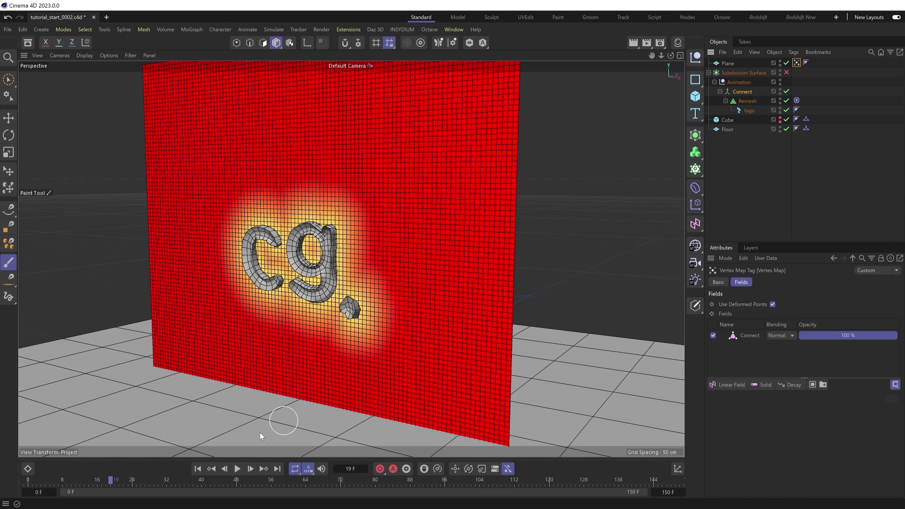
{"action": "left_click", "coordinate": [198, 468]}
{"action": "left_click", "coordinate": [237, 469]}
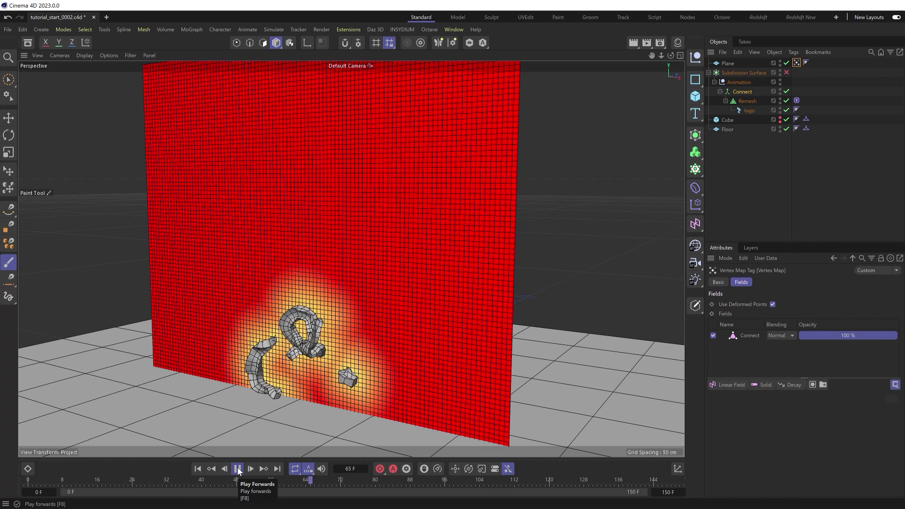
{"action": "left_click", "coordinate": [237, 470]}
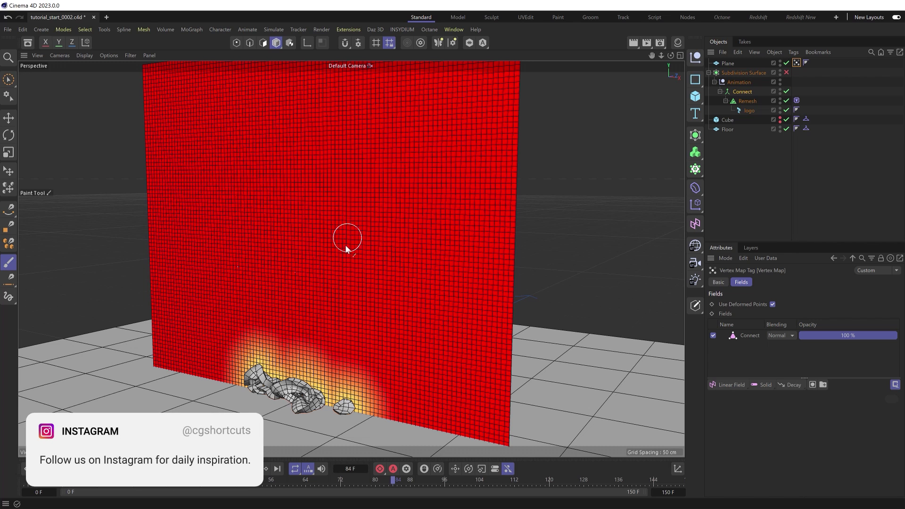
{"action": "left_click", "coordinate": [198, 469]}
{"action": "left_click", "coordinate": [237, 469]}
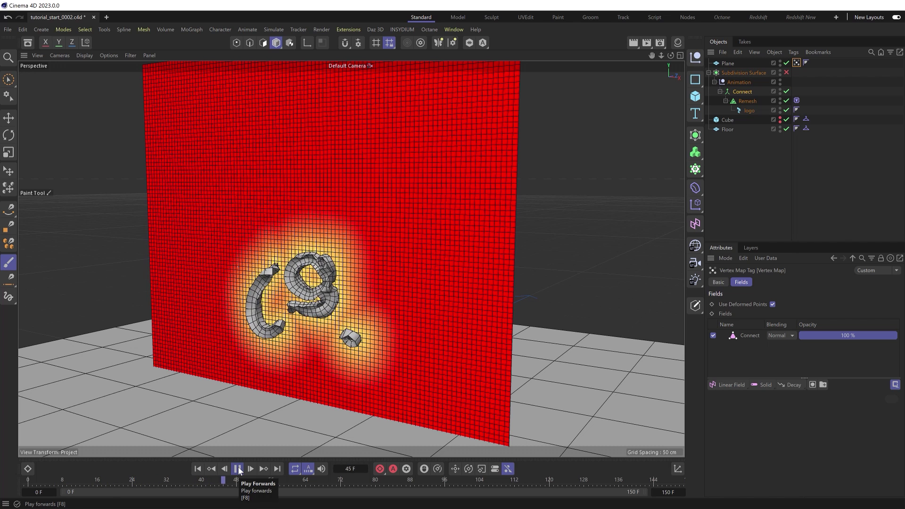
{"action": "left_click", "coordinate": [237, 469]}
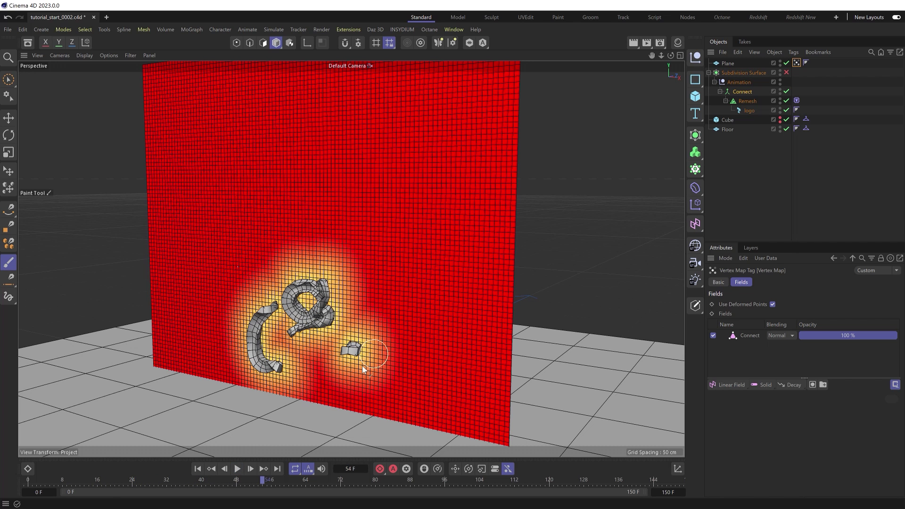
- Give the Connect field layer a 1 cm radius in Surface mode and replay from frame 0
{"action": "left_click", "coordinate": [750, 336]}
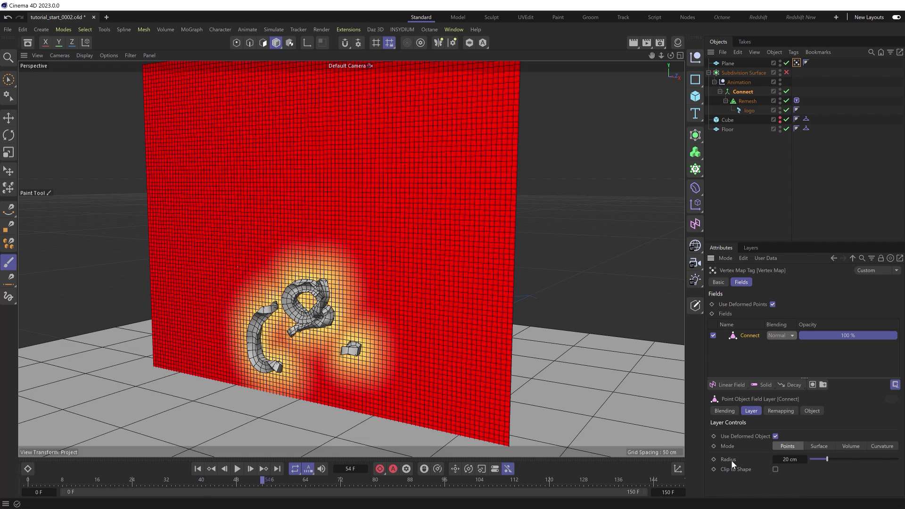
{"action": "left_click_drag", "start_coordinate": [791, 459], "coordinate": [787, 460]}
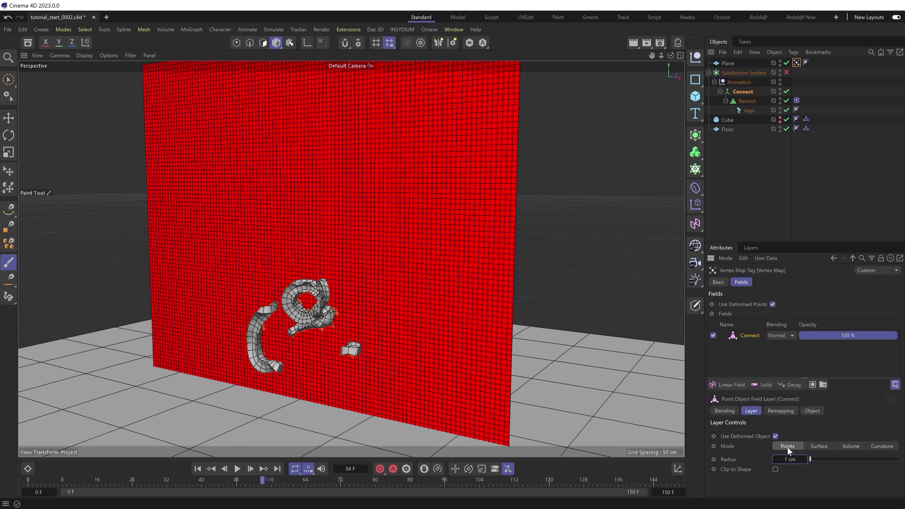
{"action": "left_click", "coordinate": [820, 446]}
{"action": "left_click", "coordinate": [198, 468]}
{"action": "left_click", "coordinate": [237, 469]}
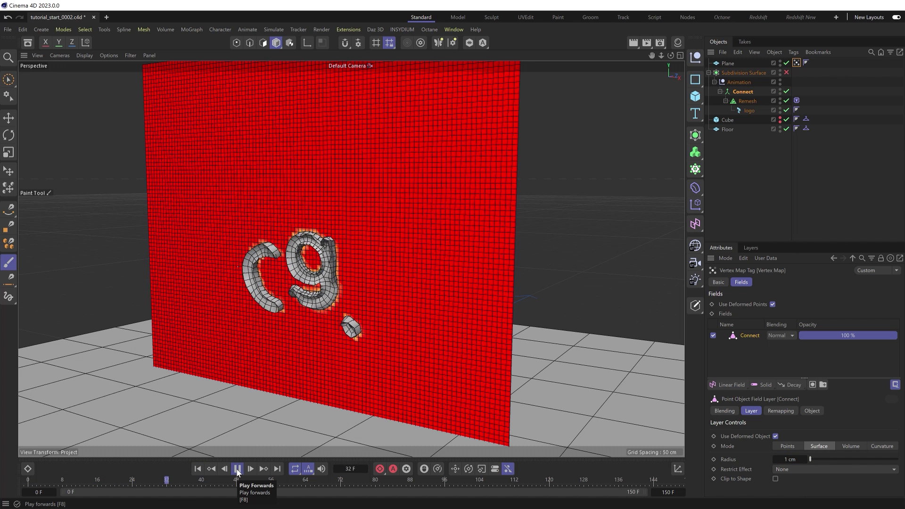
{"action": "left_click", "coordinate": [237, 469]}
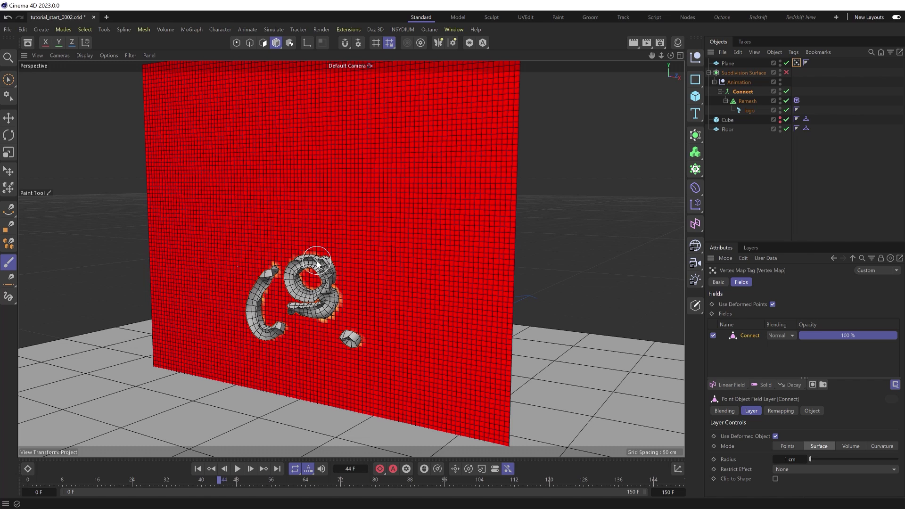
- Add a Decay modifier layer above Connect, replay from the start, and paint weight beside the logo
{"action": "left_click", "coordinate": [795, 388]}
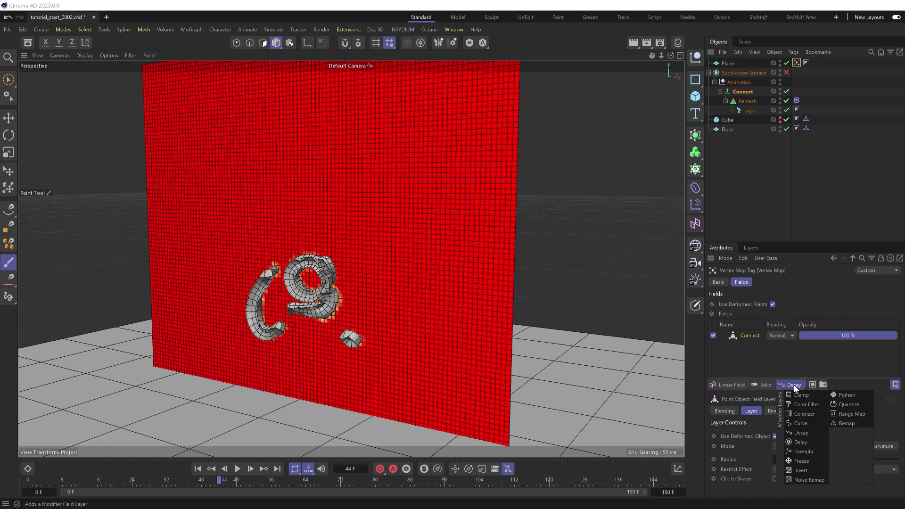
{"action": "left_click", "coordinate": [803, 433]}
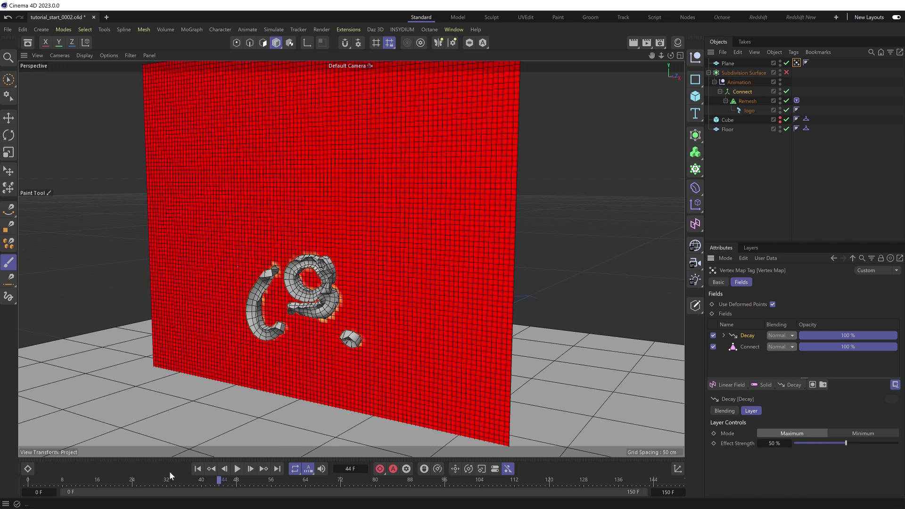
{"action": "left_click", "coordinate": [198, 469]}
{"action": "left_click", "coordinate": [238, 469]}
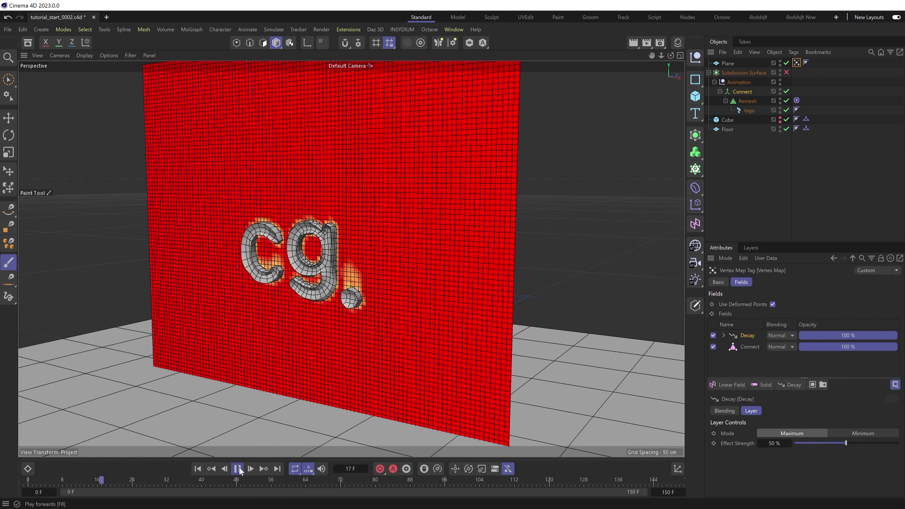
{"action": "left_click", "coordinate": [239, 469]}
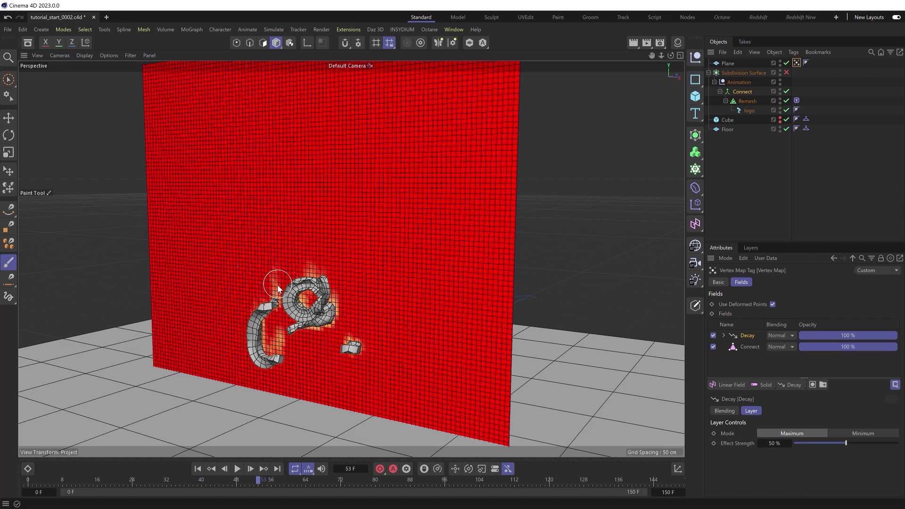
{"action": "left_click", "coordinate": [278, 281]}
- Raise the Decay Effect Strength to 100%, replay the animation and zoom in on the trail
{"action": "left_click_drag", "start_coordinate": [846, 443], "coordinate": [898, 443]}
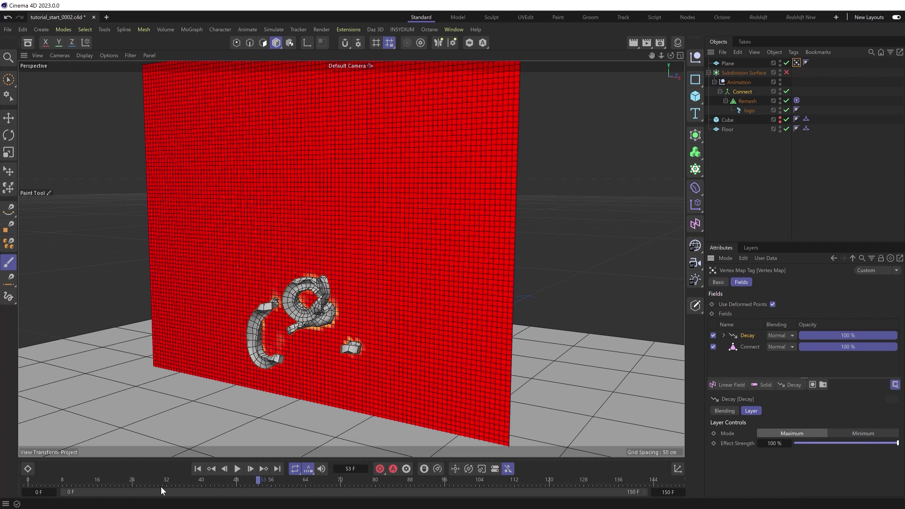
{"action": "left_click", "coordinate": [197, 469]}
{"action": "left_click", "coordinate": [237, 468]}
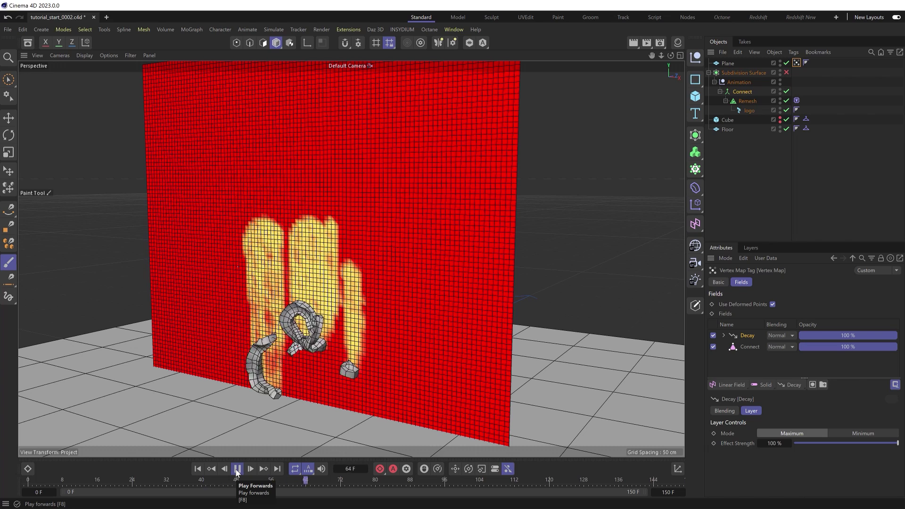
{"action": "left_click", "coordinate": [237, 469]}
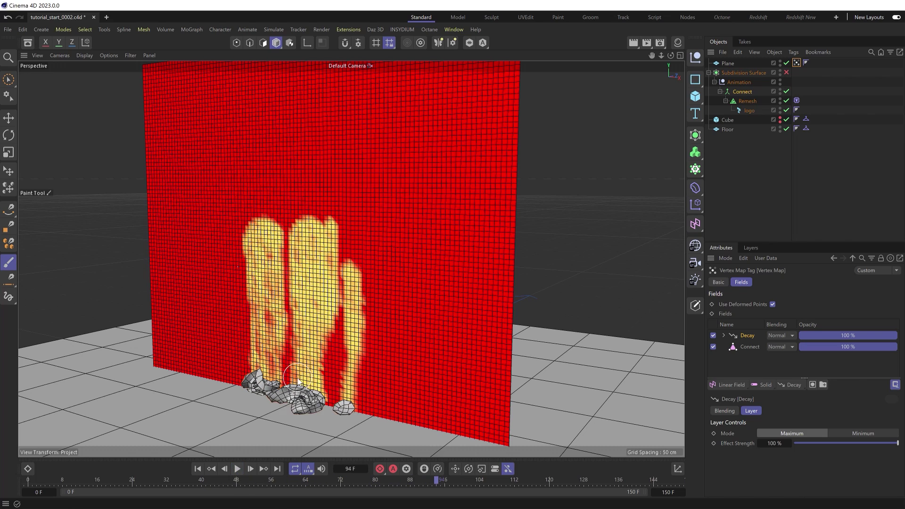
{"action": "scroll", "coordinate": [325, 358], "scroll_direction": "up", "scroll_amount": 5}
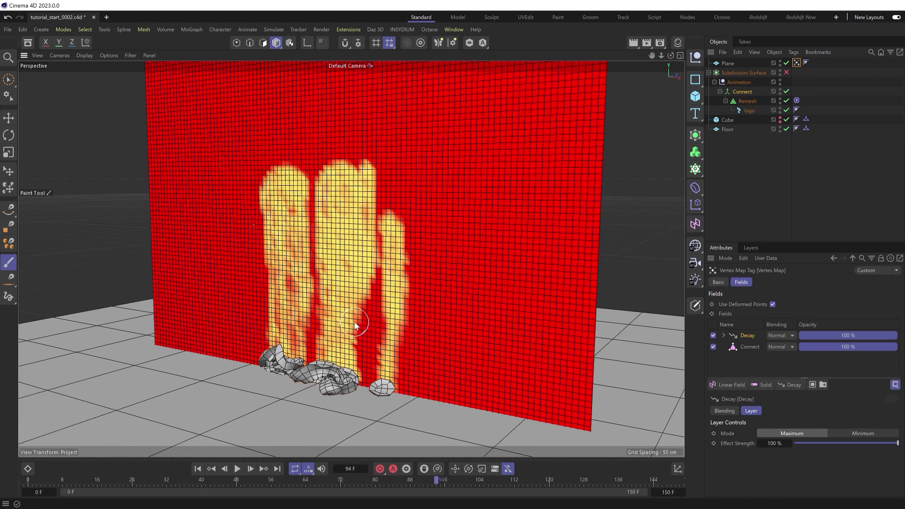
{"action": "scroll", "coordinate": [354, 322], "scroll_direction": "up", "scroll_amount": 2}
{"action": "scroll", "coordinate": [338, 135], "scroll_direction": "up", "scroll_amount": 3}
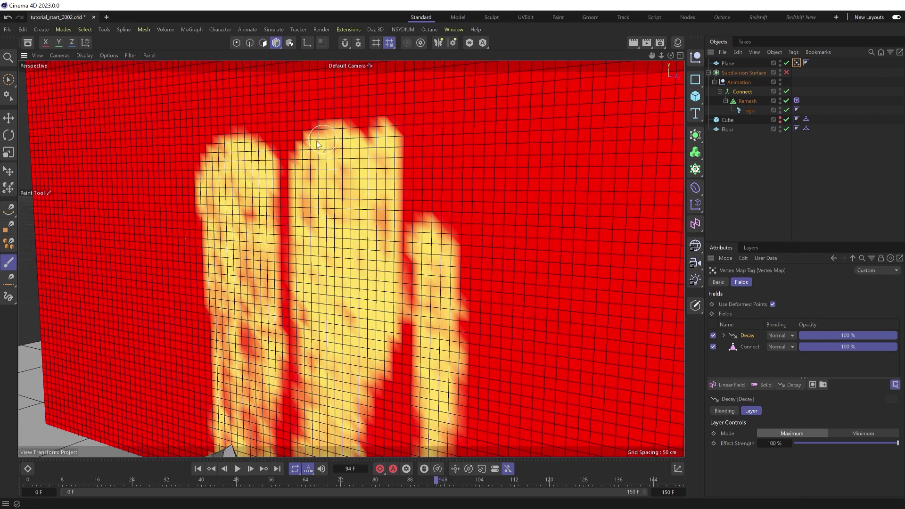
{"action": "scroll", "coordinate": [311, 143], "scroll_direction": "up", "scroll_amount": 2}
{"action": "scroll", "coordinate": [330, 149], "scroll_direction": "up", "scroll_amount": 2}
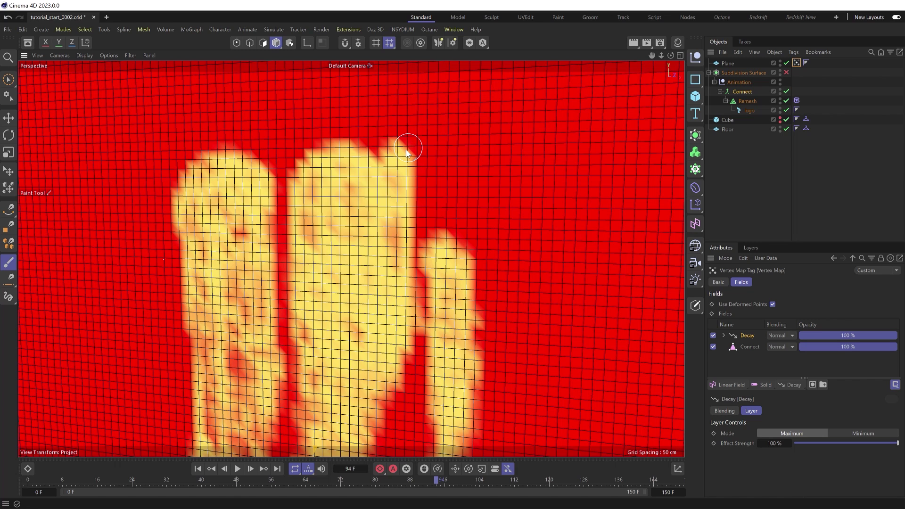
- Set the Plane's Width Segments to 130 and Height Segments to 200
{"action": "left_click", "coordinate": [723, 63]}
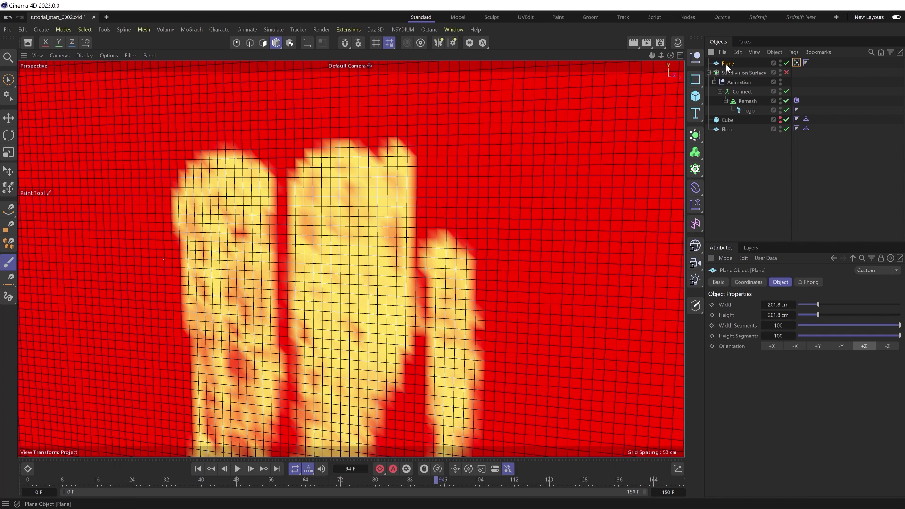
{"action": "double_click", "coordinate": [778, 325]}
{"action": "type", "text": "130"}
{"action": "key", "text": "Return"}
{"action": "left_click", "coordinate": [777, 336]}
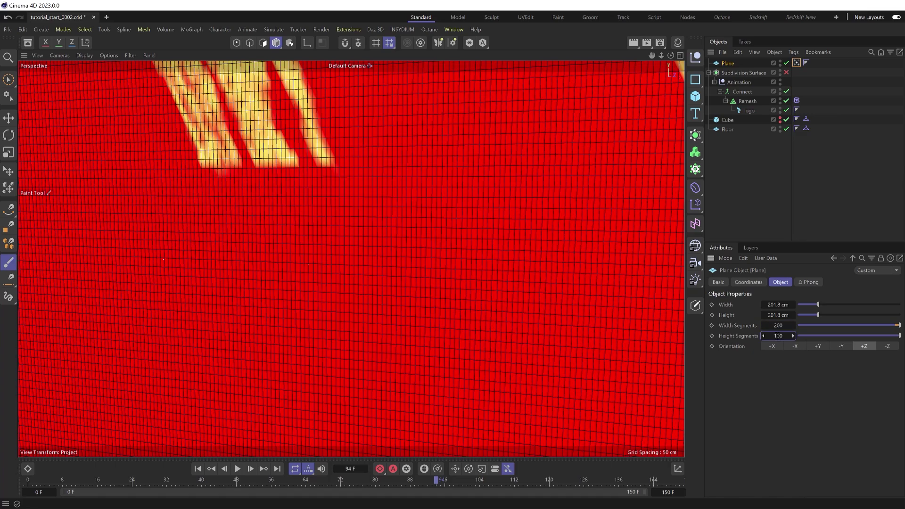
{"action": "type", "text": "200"}
{"action": "key", "text": "Return"}
{"action": "scroll", "coordinate": [238, 240], "scroll_direction": "down", "scroll_amount": 6}
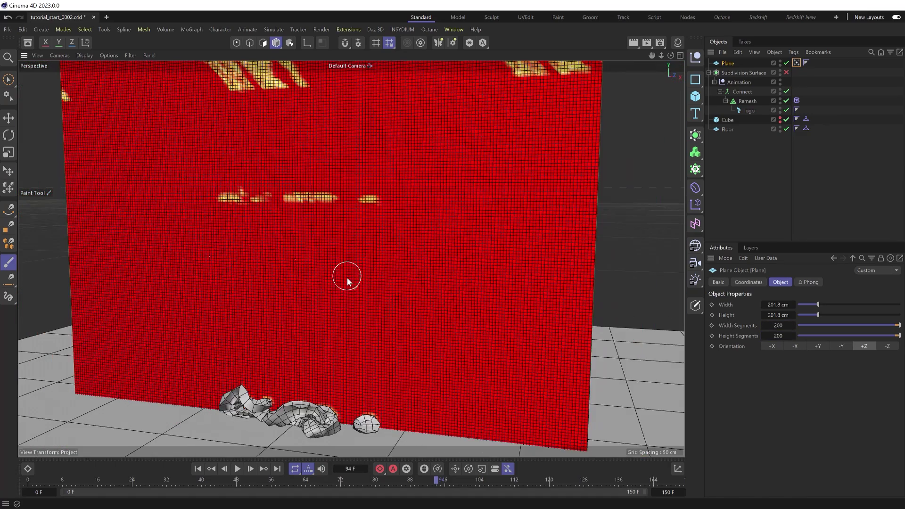
{"action": "scroll", "coordinate": [348, 324], "scroll_direction": "down", "scroll_amount": 1}
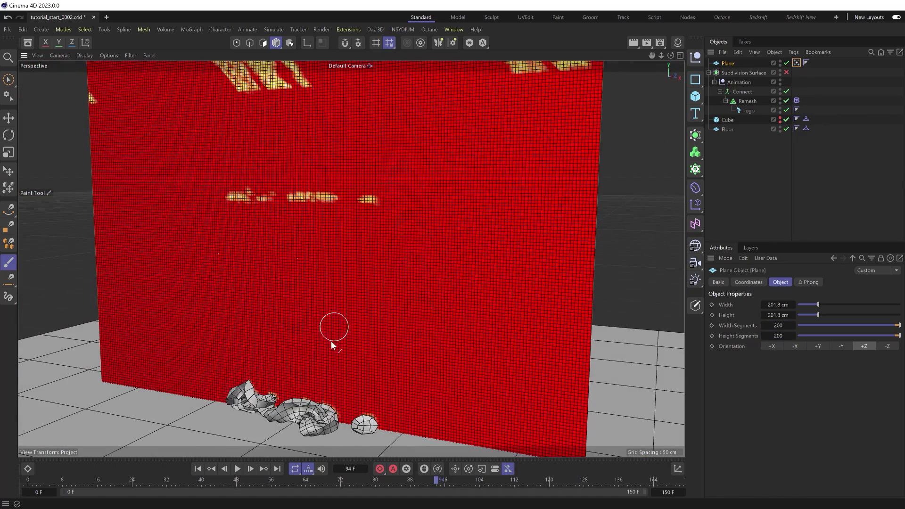
- Replay to frame 72, orbit to see the whole wall, and paint weight on the third trail strip
{"action": "left_click", "coordinate": [197, 469]}
{"action": "left_click", "coordinate": [237, 468]}
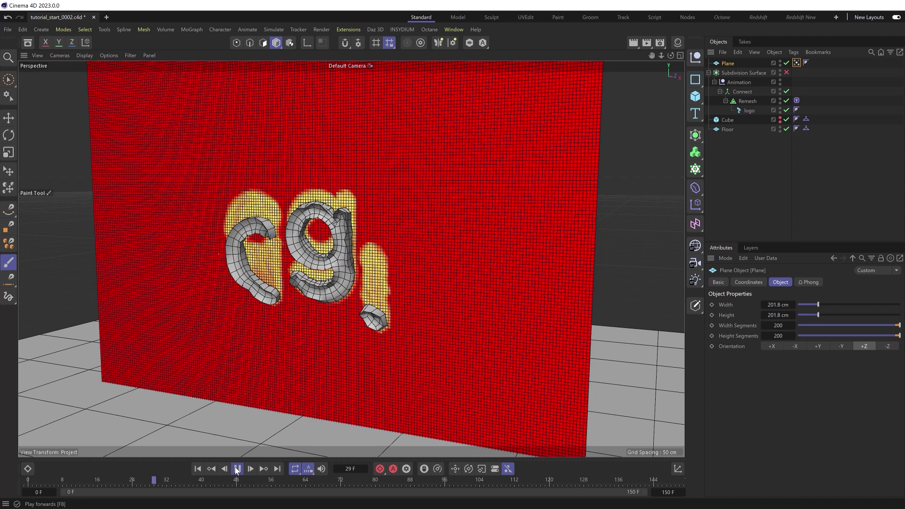
{"action": "left_click", "coordinate": [237, 469]}
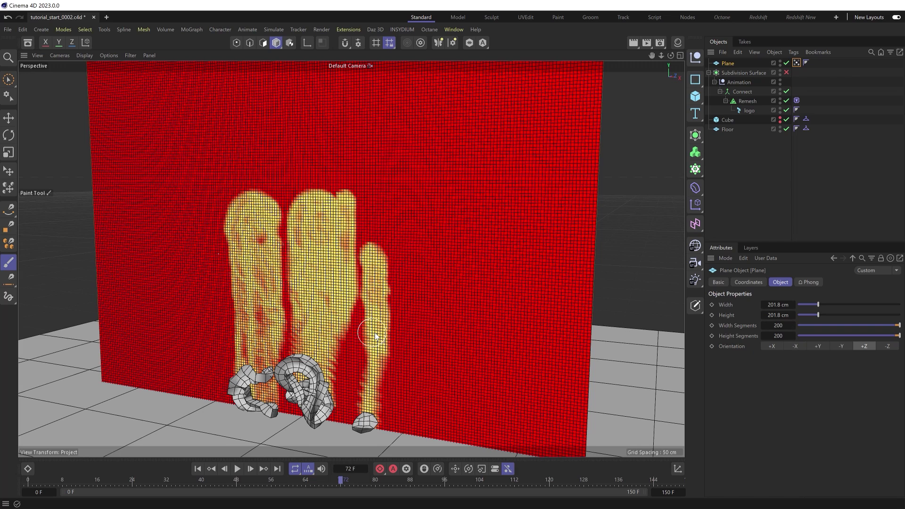
{"action": "mouse_move", "coordinate": [376, 336]}
{"action": "left_mouse_down", "text": "alt"}
{"action": "mouse_move", "coordinate": [375, 328]}
{"action": "mouse_move", "coordinate": [377, 348]}
{"action": "left_mouse_up", "text": "alt"}
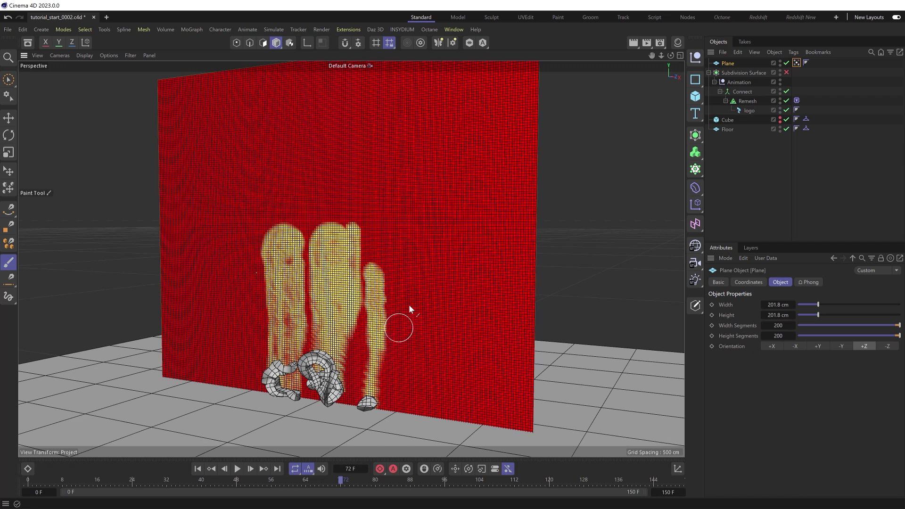
{"action": "left_click", "coordinate": [382, 282]}
- Set the renderer to Redshift in Render Settings
{"action": "left_click", "coordinate": [660, 42]}
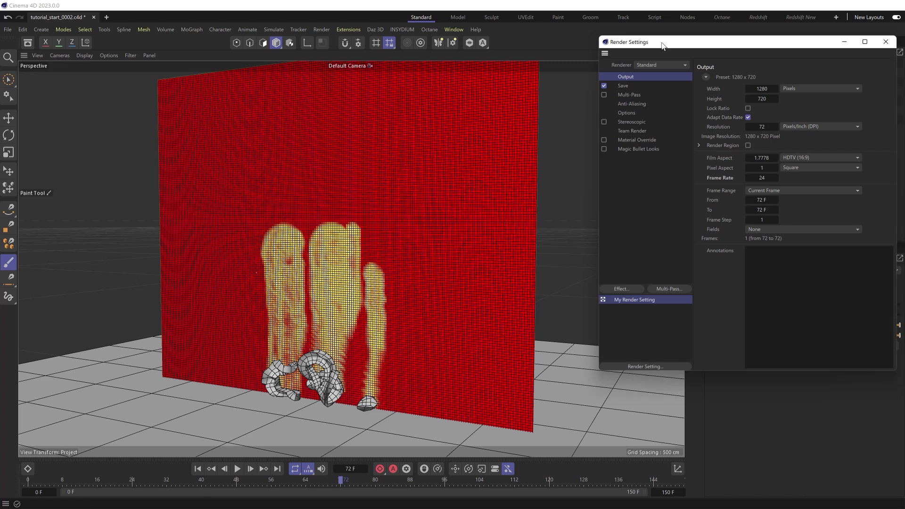
{"action": "left_click", "coordinate": [660, 60]}
{"action": "left_click", "coordinate": [660, 69]}
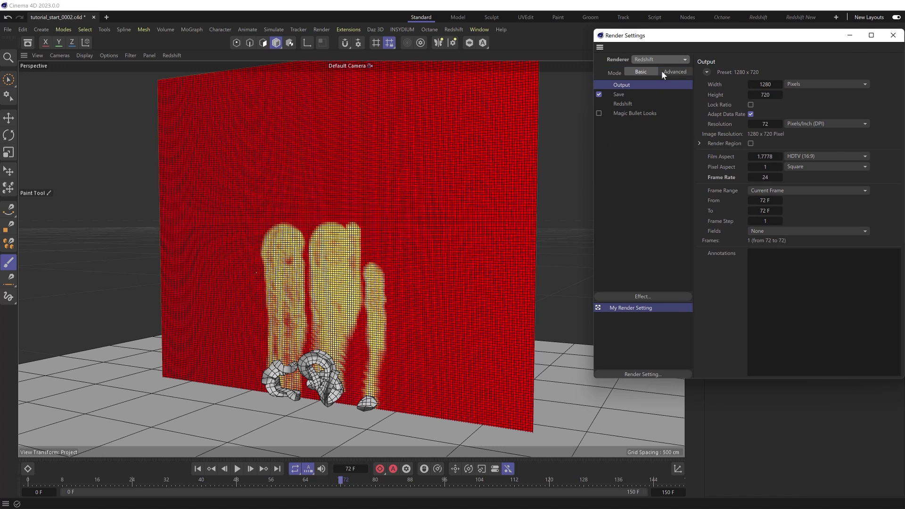
{"action": "left_click", "coordinate": [893, 34]}
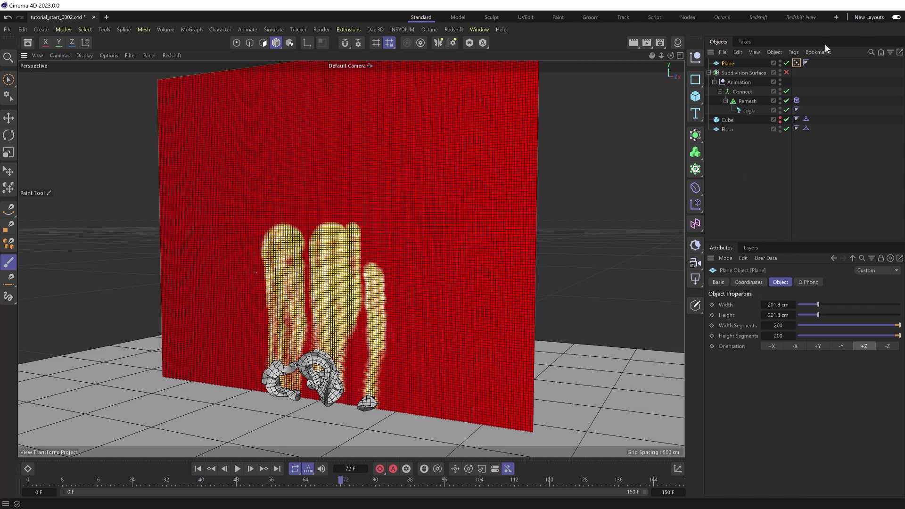
- Create a new Redshift material and open its node graph in the Node Editor
{"action": "left_click", "coordinate": [677, 42]}
{"action": "left_click", "coordinate": [568, 55]}
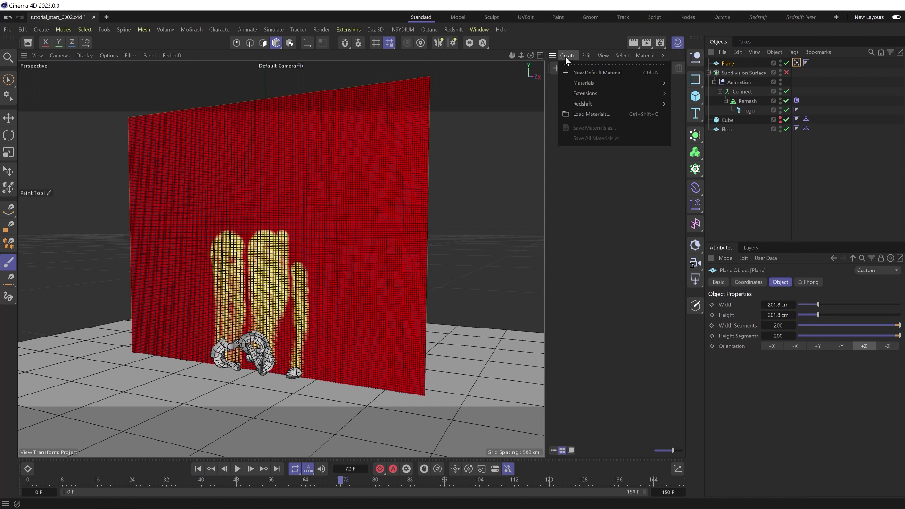
{"action": "mouse_move", "coordinate": [623, 104]}
{"action": "mouse_move", "coordinate": [682, 108]}
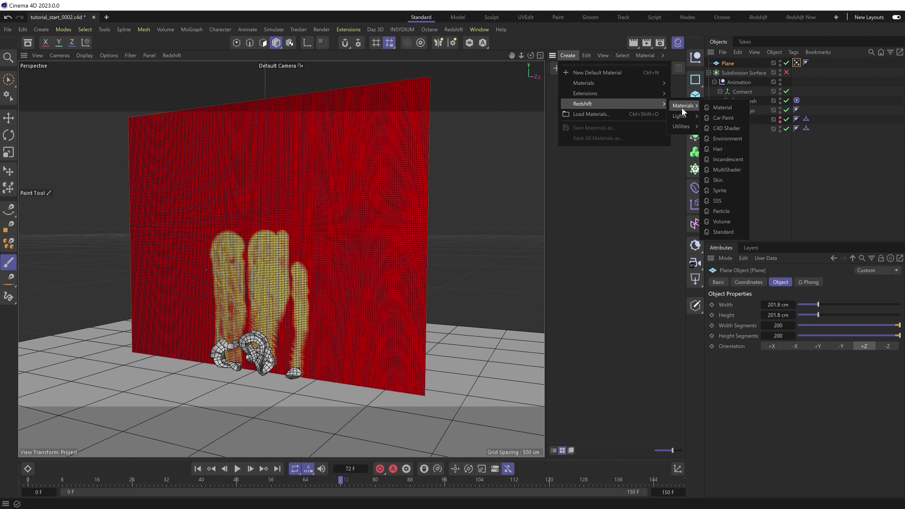
{"action": "left_click", "coordinate": [724, 108]}
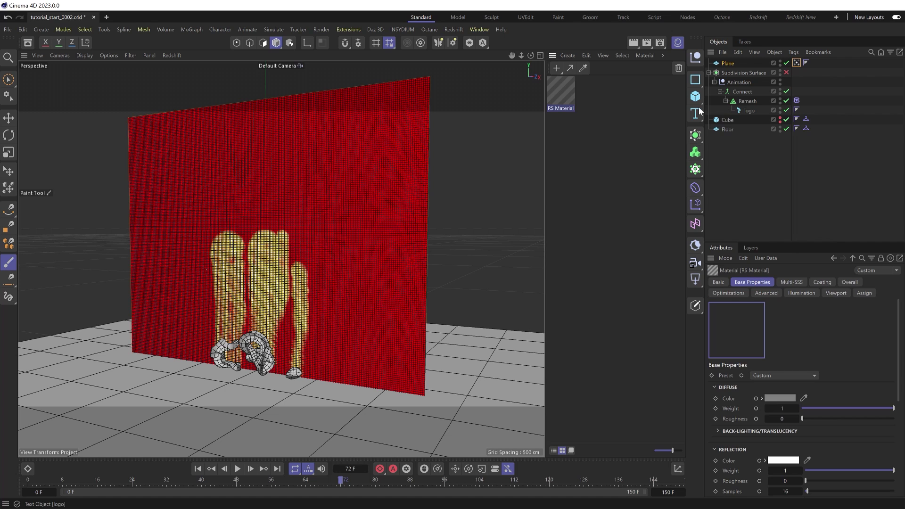
{"action": "double_click", "coordinate": [561, 98]}
{"action": "left_click_drag", "start_coordinate": [568, 97], "coordinate": [470, 109]}
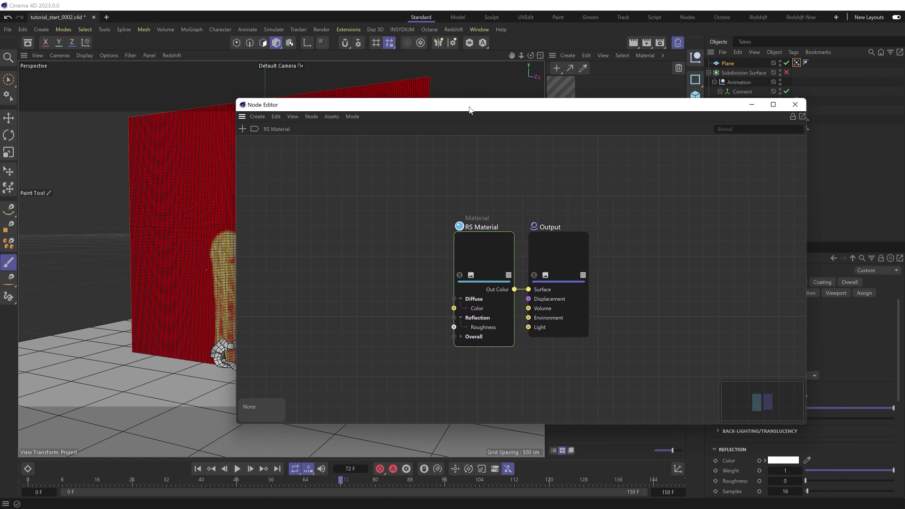
- Add a Vertex Attribute node to the graph, placed left of RS Material
{"action": "double_click", "coordinate": [380, 259]}
{"action": "type", "text": "ver"}
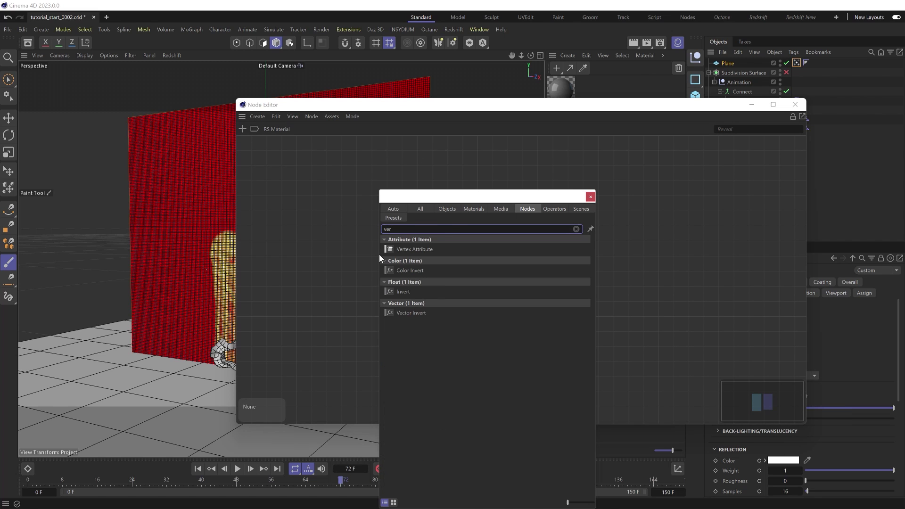
{"action": "type", "text": "t"}
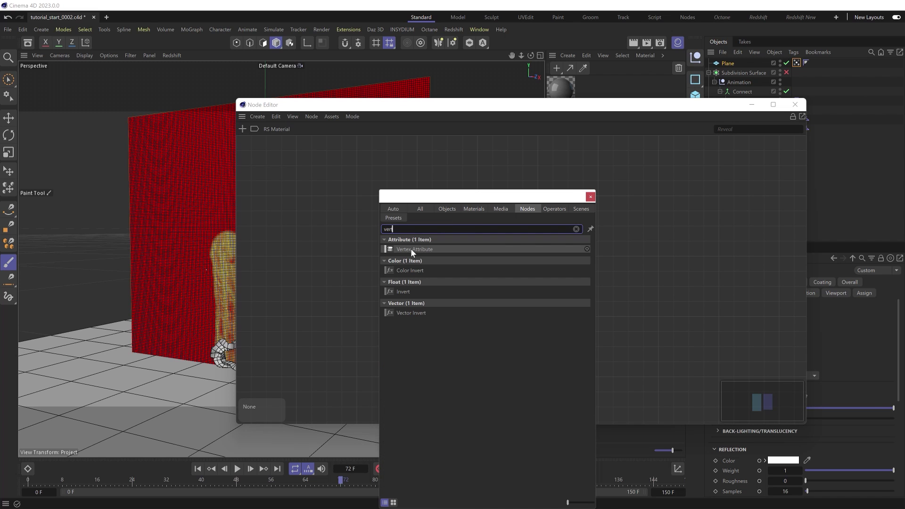
{"action": "double_click", "coordinate": [416, 250]}
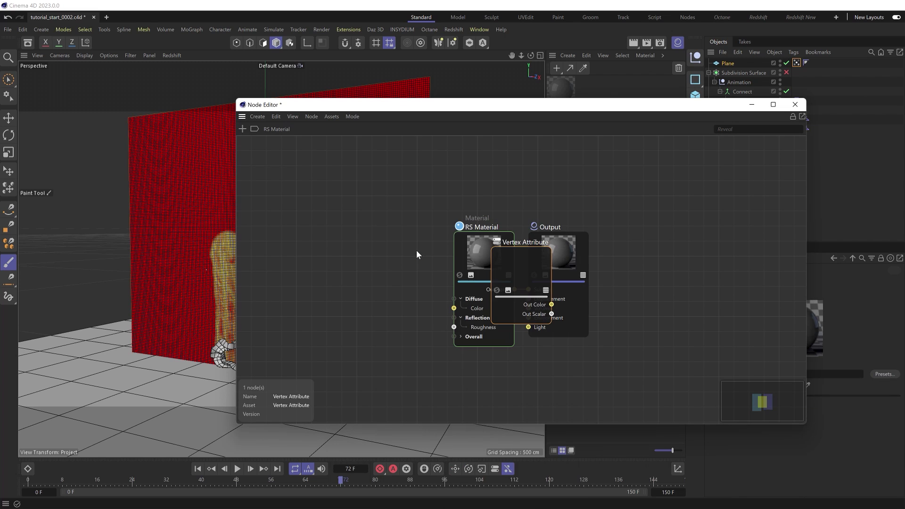
{"action": "left_click_drag", "start_coordinate": [502, 260], "coordinate": [350, 249]}
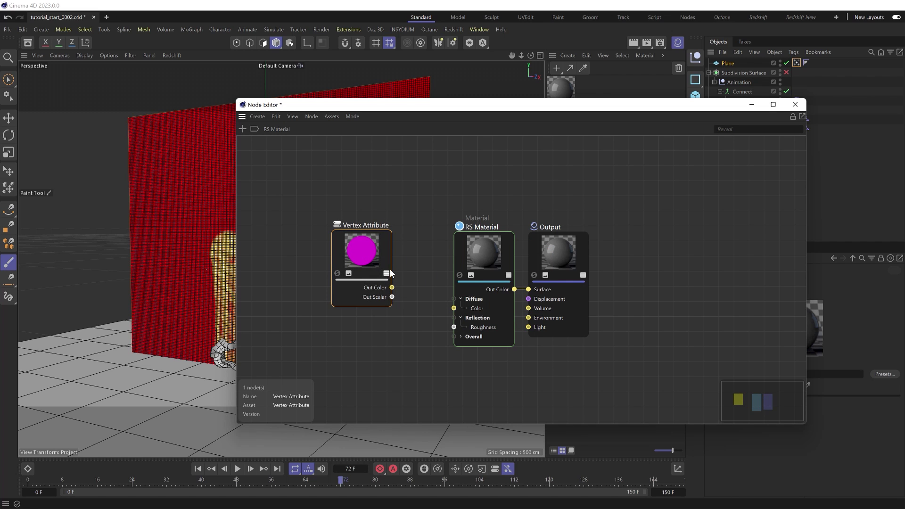
{"action": "left_click_drag", "start_coordinate": [501, 106], "coordinate": [333, 122]}
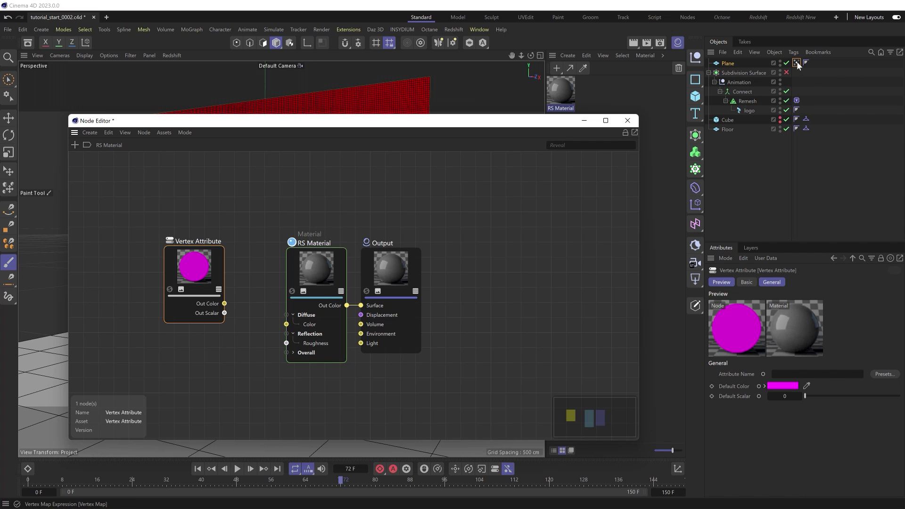
- Point Vertex Attribute at the Plane's Vertex Map and wire Out Color into Diffuse Color
{"action": "left_click_drag", "start_coordinate": [798, 65], "coordinate": [785, 378]}
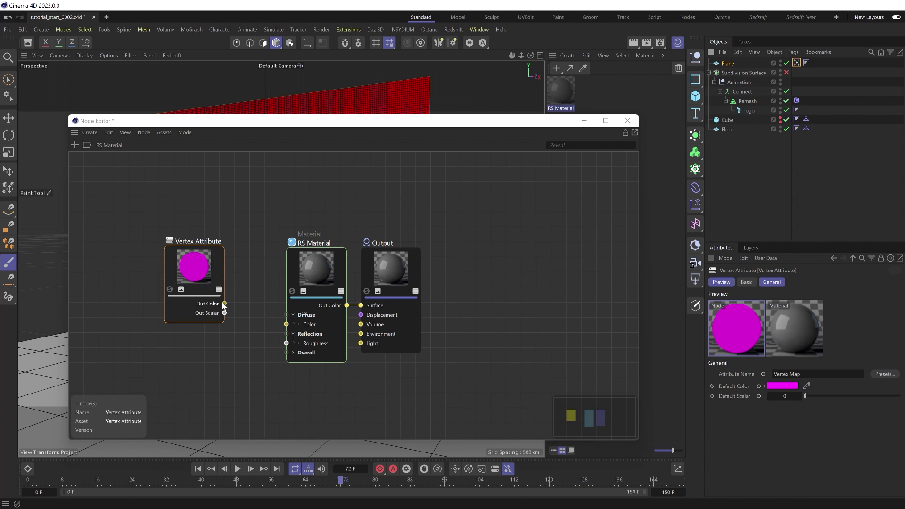
{"action": "left_click_drag", "start_coordinate": [224, 304], "coordinate": [242, 305]}
{"action": "left_click_drag", "start_coordinate": [284, 326], "coordinate": [287, 325]}
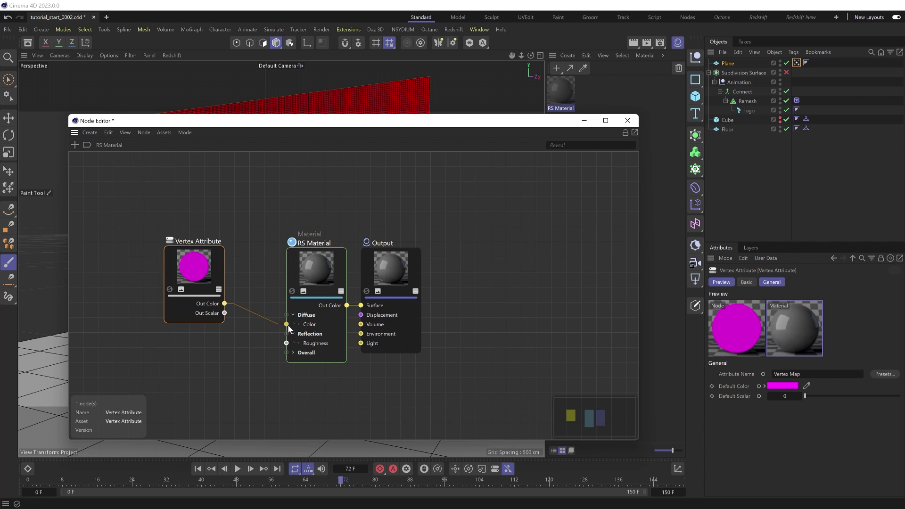
{"action": "left_click", "coordinate": [628, 121]}
- Apply the RS Material to the wall Plane and render the current frame in RS RenderView
{"action": "left_click_drag", "start_coordinate": [564, 95], "coordinate": [726, 64]}
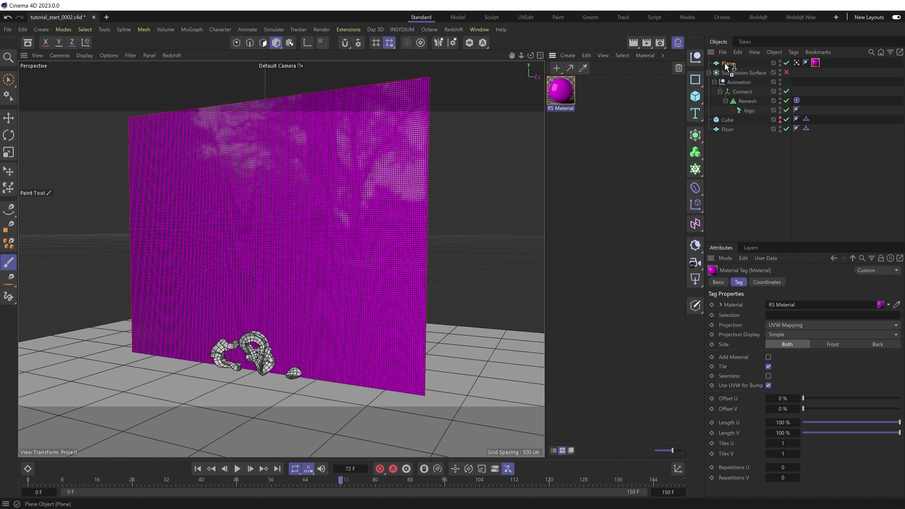
{"action": "left_click", "coordinate": [454, 29]}
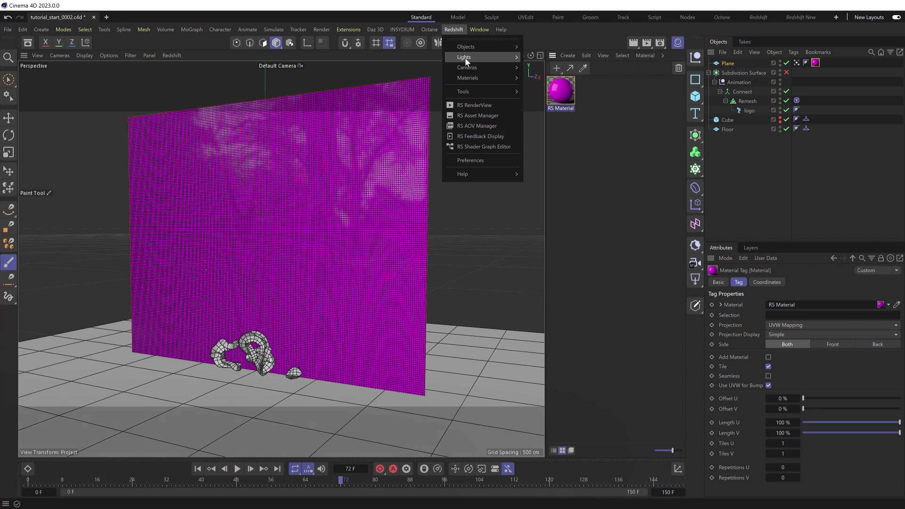
{"action": "left_click", "coordinate": [471, 105]}
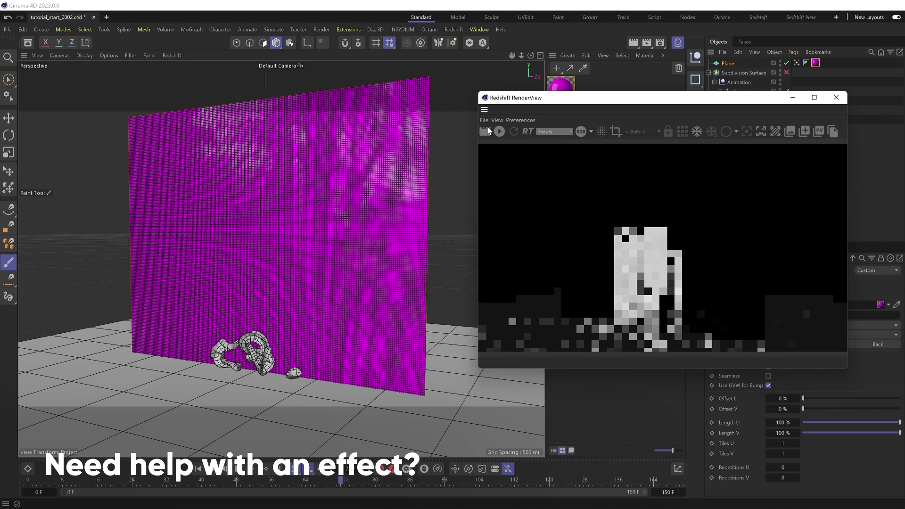
{"action": "left_click", "coordinate": [500, 132]}
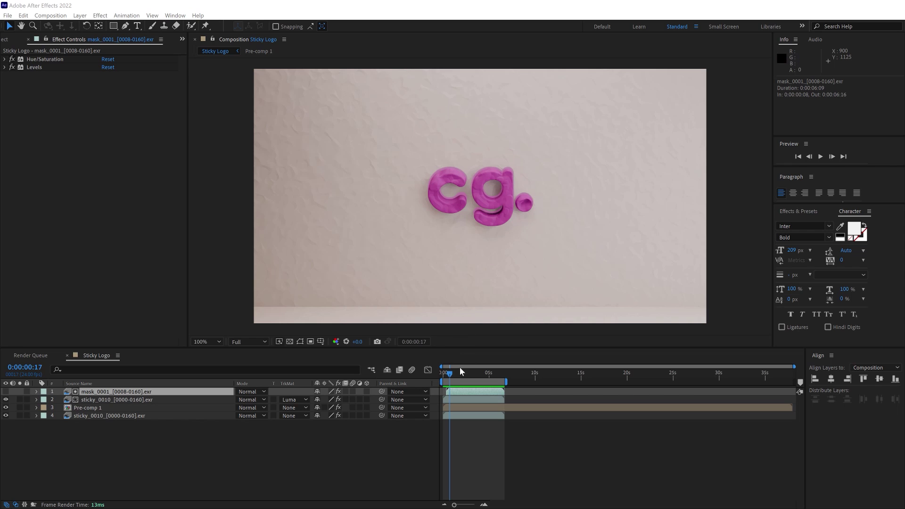
- Go to 0:00:03:18, select the sticky_0010 EXR layer and toggle its visibility to compare
{"action": "left_click_drag", "start_coordinate": [462, 373], "coordinate": [475, 368]}
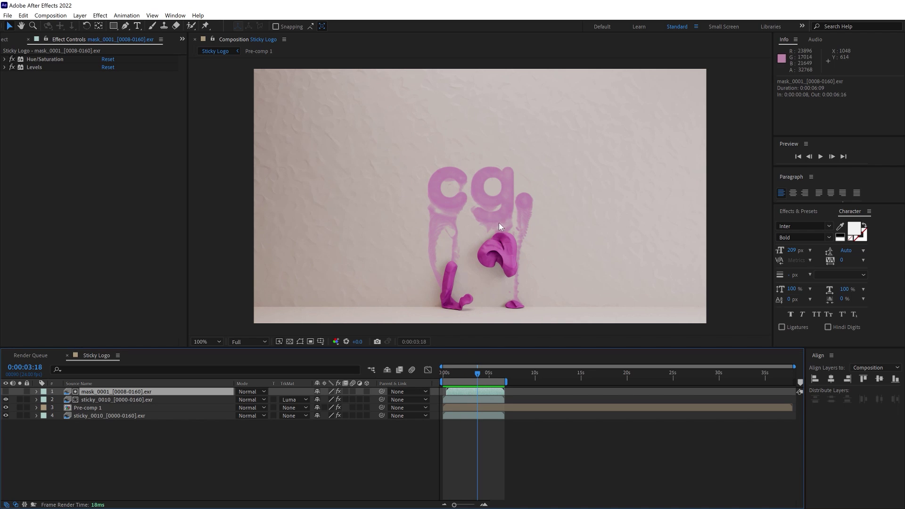
{"action": "left_click", "coordinate": [95, 400]}
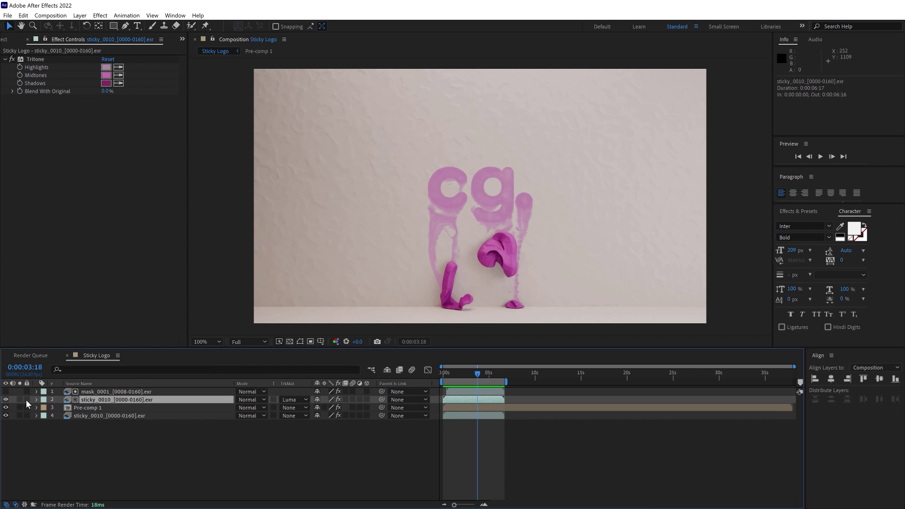
{"action": "left_click", "coordinate": [6, 399]}
{"action": "left_click", "coordinate": [6, 400]}
- Show the black-and-white mask layer, check the sticky layer's Track Matte, then preview the composite
{"action": "left_click", "coordinate": [6, 391]}
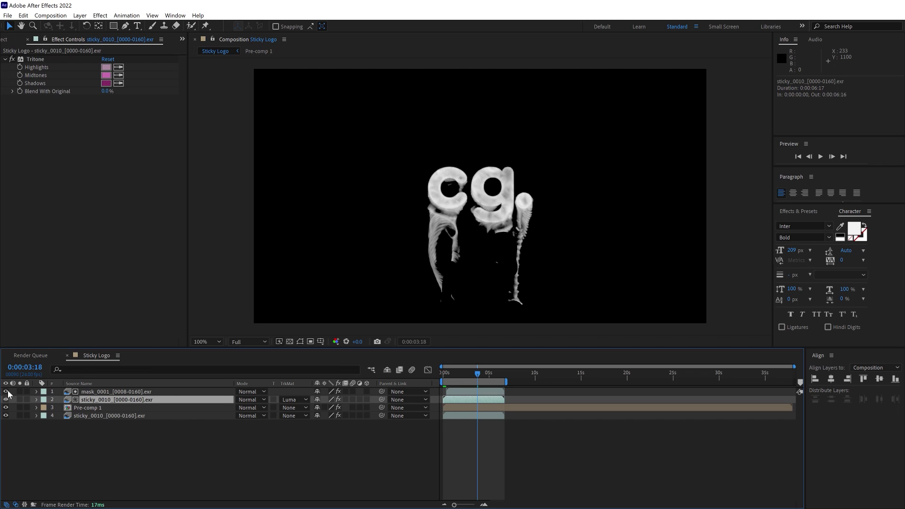
{"action": "left_click", "coordinate": [294, 400]}
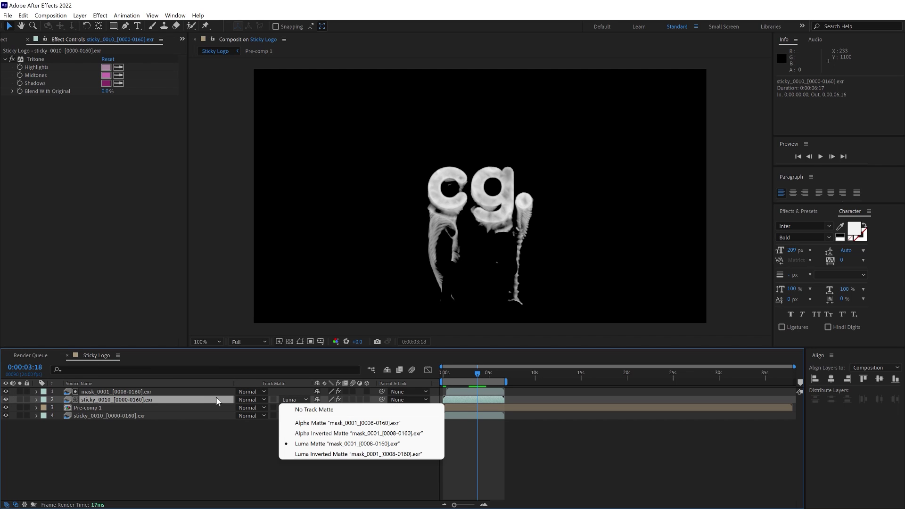
{"action": "left_click", "coordinate": [6, 392]}
{"action": "key", "text": "space"}
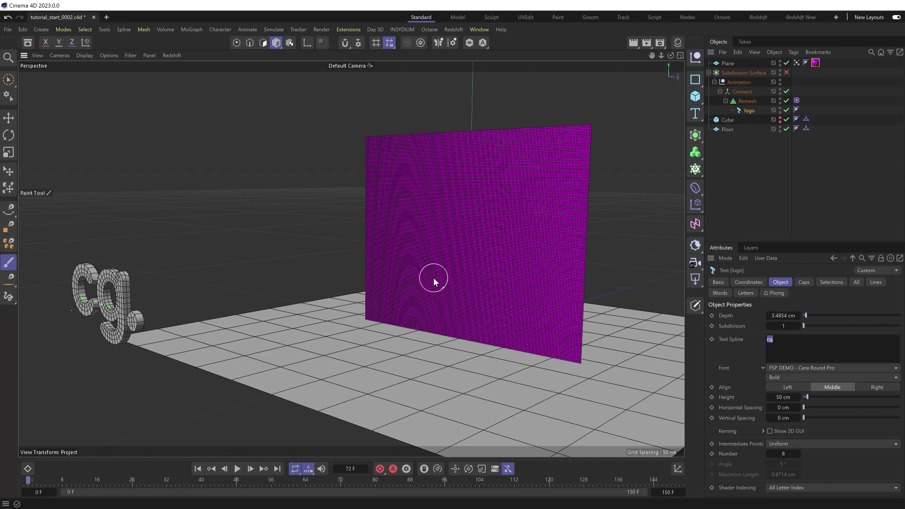
- Clear the Cloth tag's cached simulation via Clear Scene Cache
{"action": "left_click", "coordinate": [759, 190]}
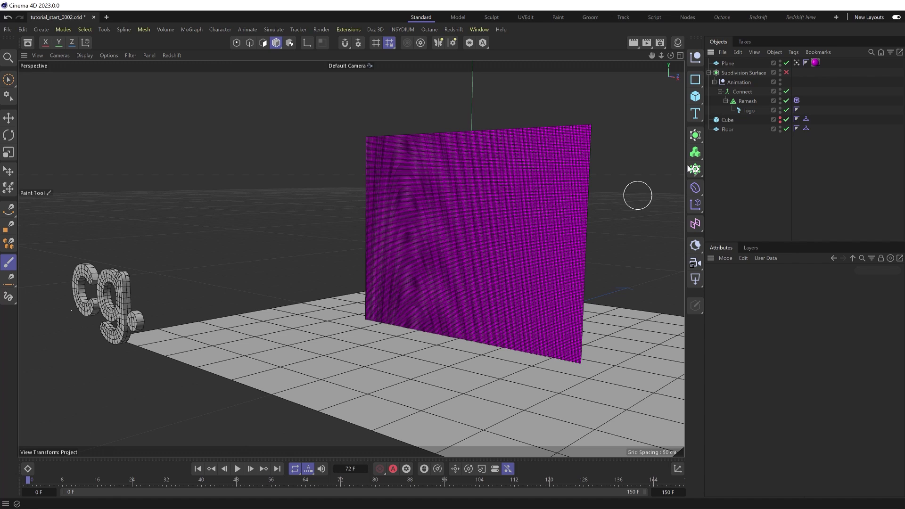
{"action": "left_click", "coordinate": [797, 101]}
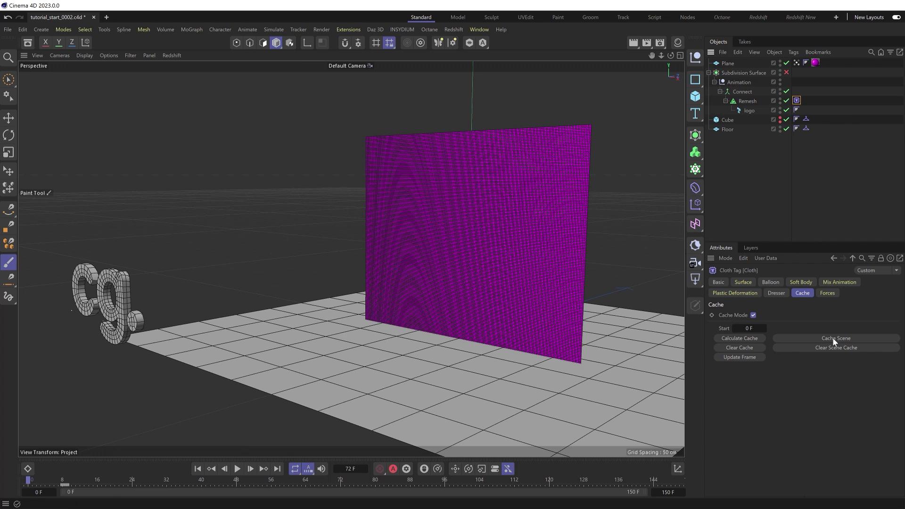
{"action": "left_click", "coordinate": [822, 348]}
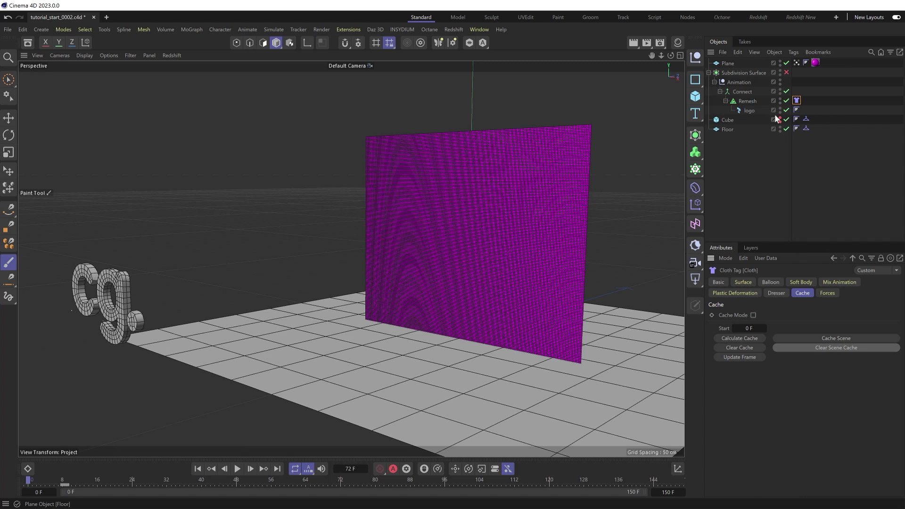
- Replace the logo's text 'cg.' with 'abc'
{"action": "left_click", "coordinate": [748, 110]}
{"action": "left_click_drag", "start_coordinate": [787, 343], "coordinate": [754, 341]}
{"action": "type", "text": "abc"}
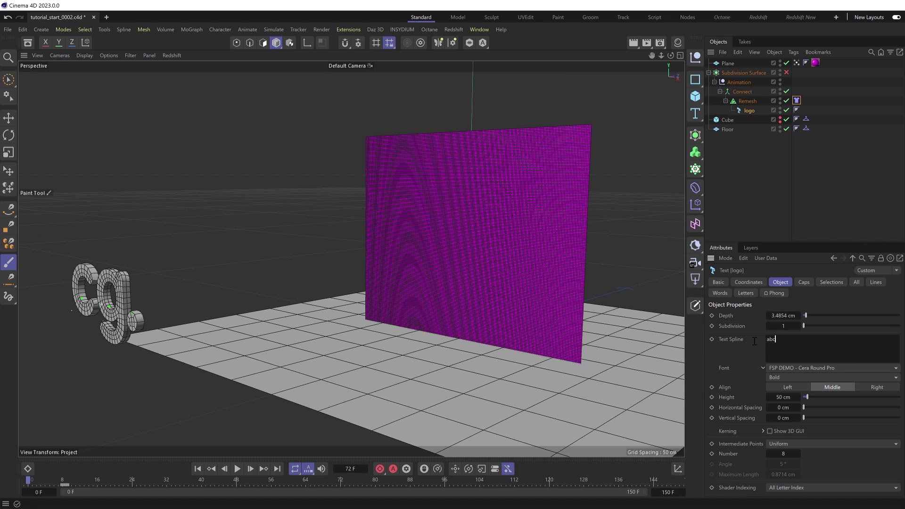
{"action": "left_click", "coordinate": [738, 355]}
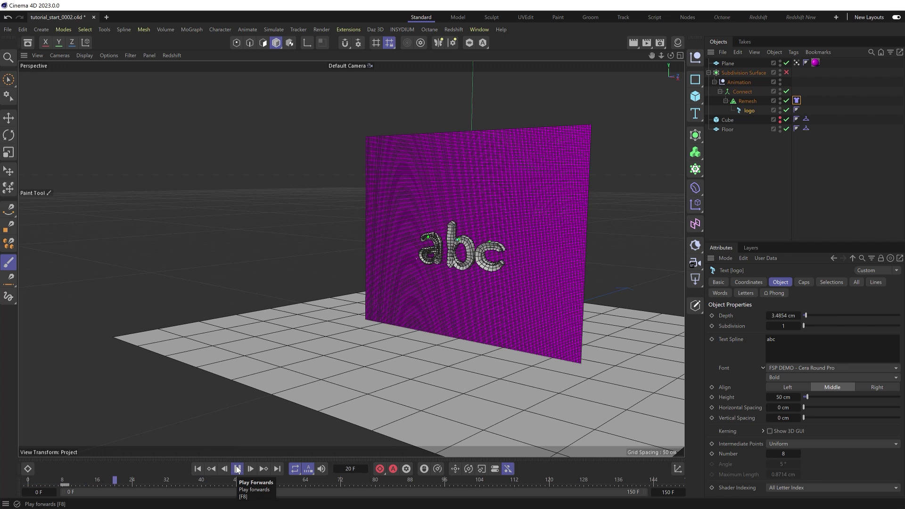
- Show the plane's vertex map weights, enable Subdivision Surface smoothing, and rewind to the first frame
{"action": "left_click", "coordinate": [797, 62]}
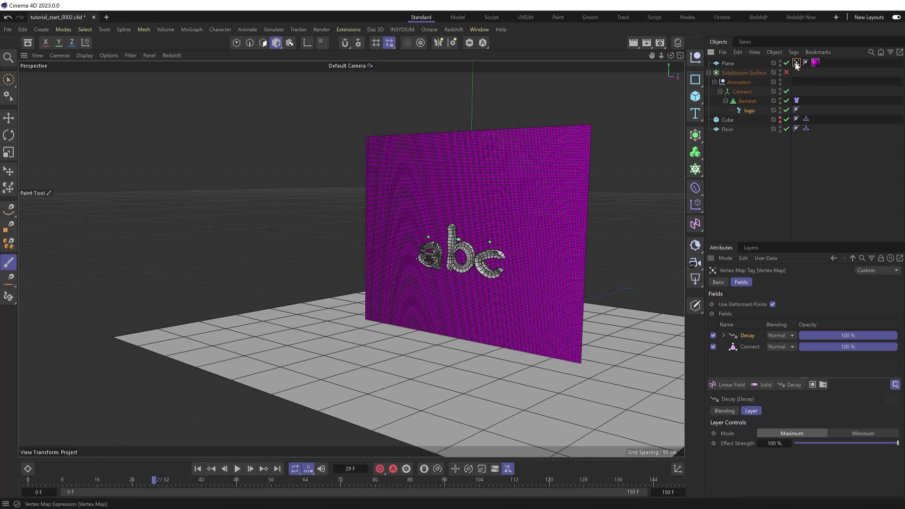
{"action": "scroll", "coordinate": [521, 253], "scroll_direction": "up", "scroll_amount": 6}
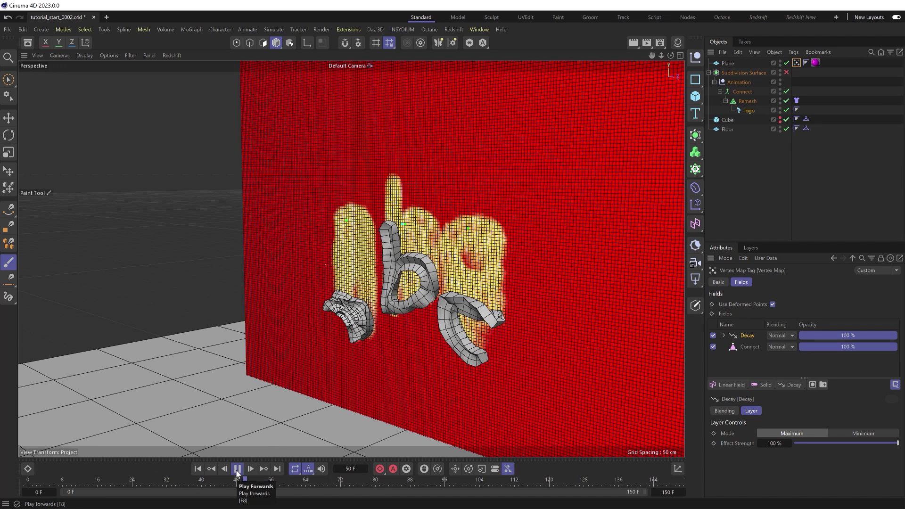
{"action": "left_click", "coordinate": [237, 469]}
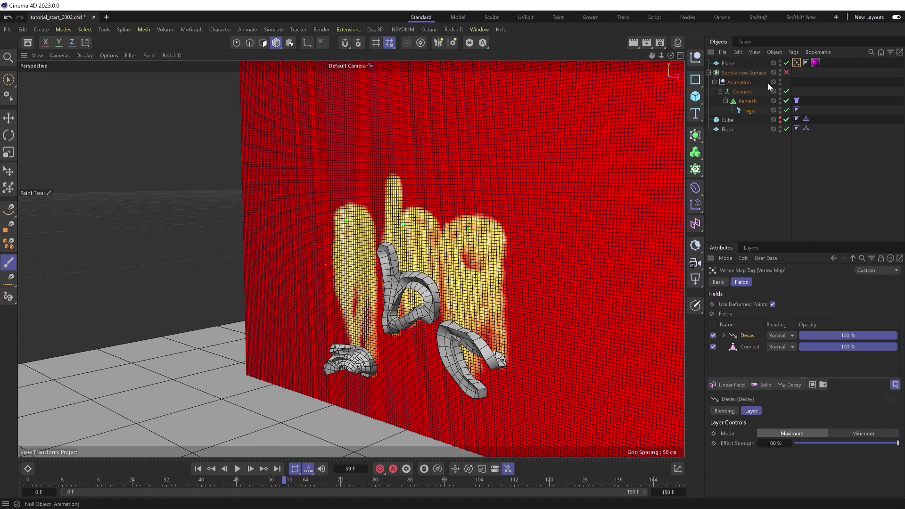
{"action": "left_click", "coordinate": [787, 72]}
{"action": "left_click_drag", "start_coordinate": [633, 178], "coordinate": [324, 453], "text": "alt"}
{"action": "left_click", "coordinate": [198, 469]}
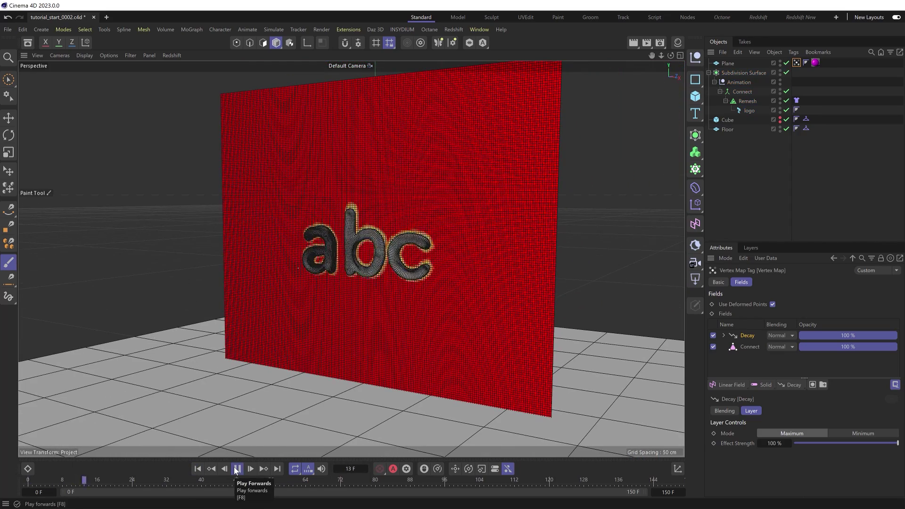